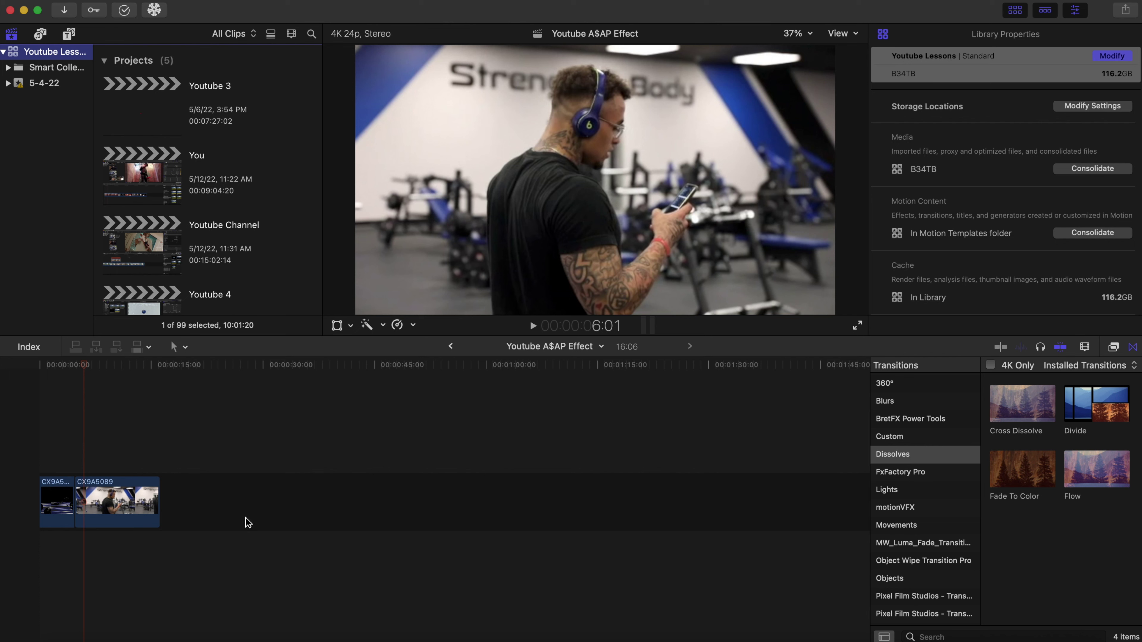
Step: Scrub the timeline to the start of CX9A5089 and check its clip properties
{"action": "left_click", "coordinate": [84, 367]}
{"action": "left_click_drag", "start_coordinate": [86, 370], "coordinate": [25, 377]}
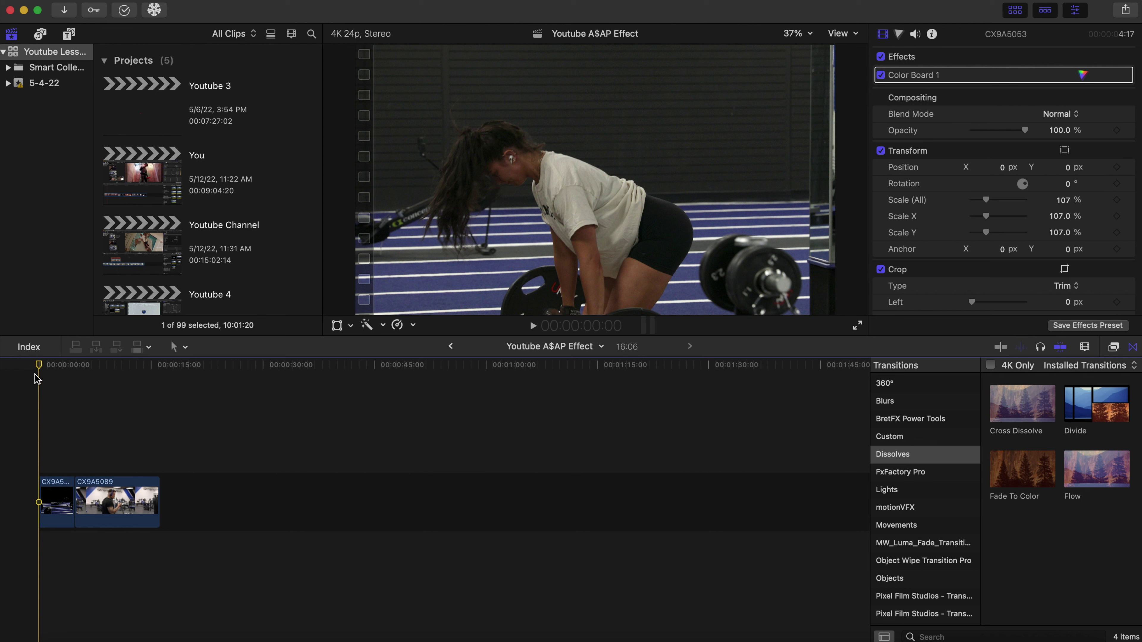
{"action": "left_click_drag", "start_coordinate": [37, 369], "coordinate": [72, 397]}
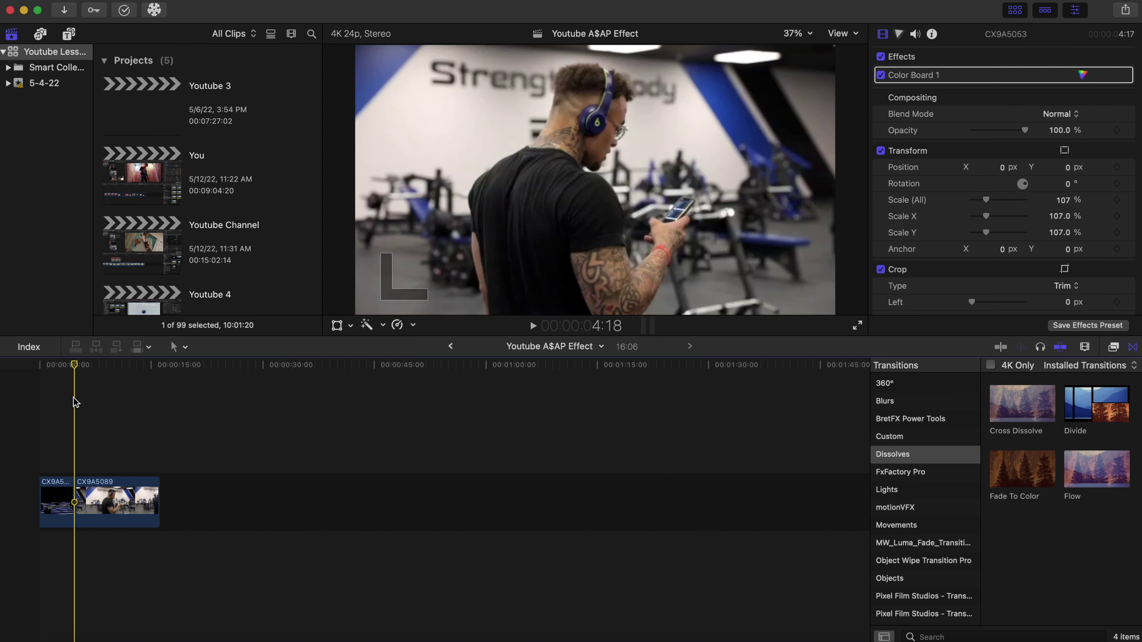
{"action": "left_click", "coordinate": [84, 497]}
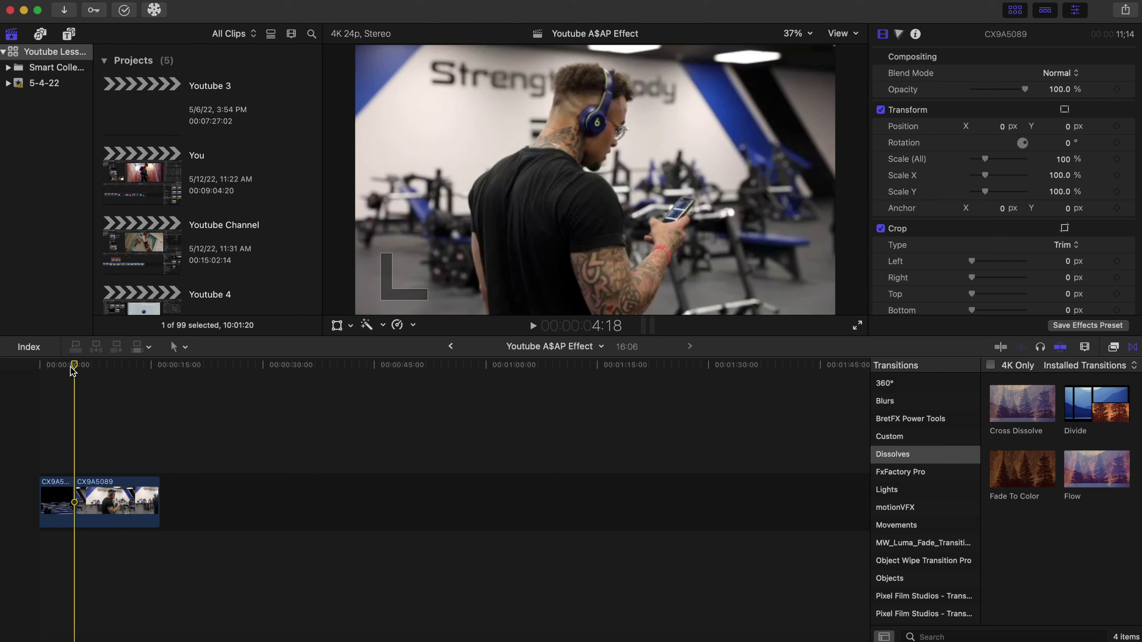
{"action": "left_click_drag", "start_coordinate": [73, 370], "coordinate": [46, 372]}
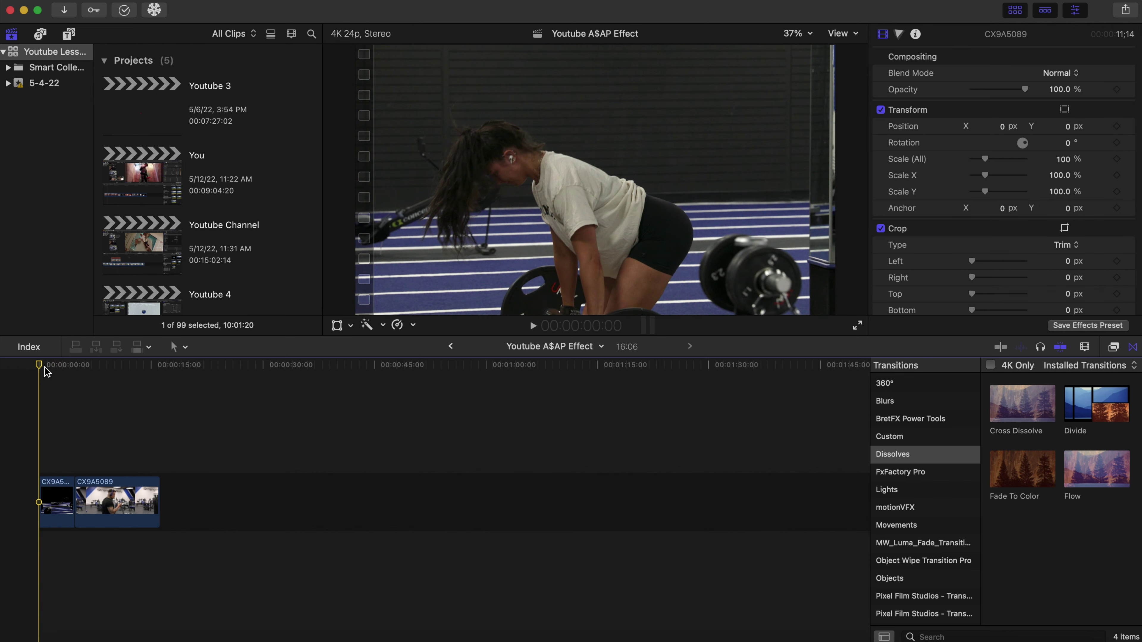
Step: Option-drag a copy of CX9A5089 onto the layer above, aligned with its start
{"action": "left_click", "coordinate": [95, 507]}
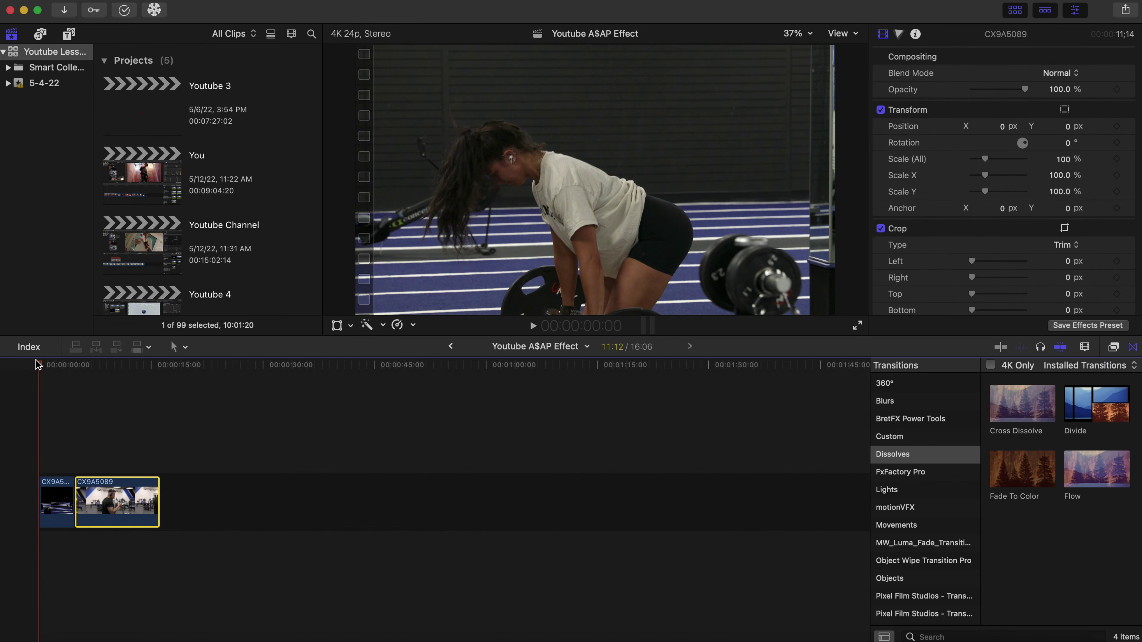
{"action": "left_click_drag", "start_coordinate": [39, 365], "coordinate": [75, 378]}
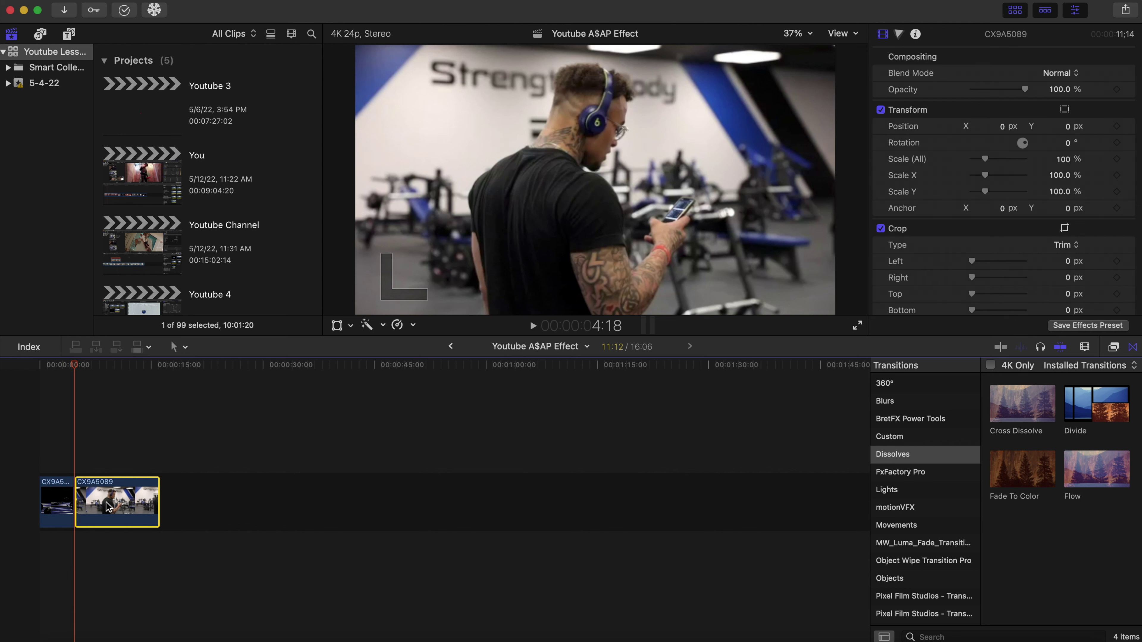
{"action": "left_click_drag", "start_coordinate": [108, 506], "coordinate": [111, 442]}
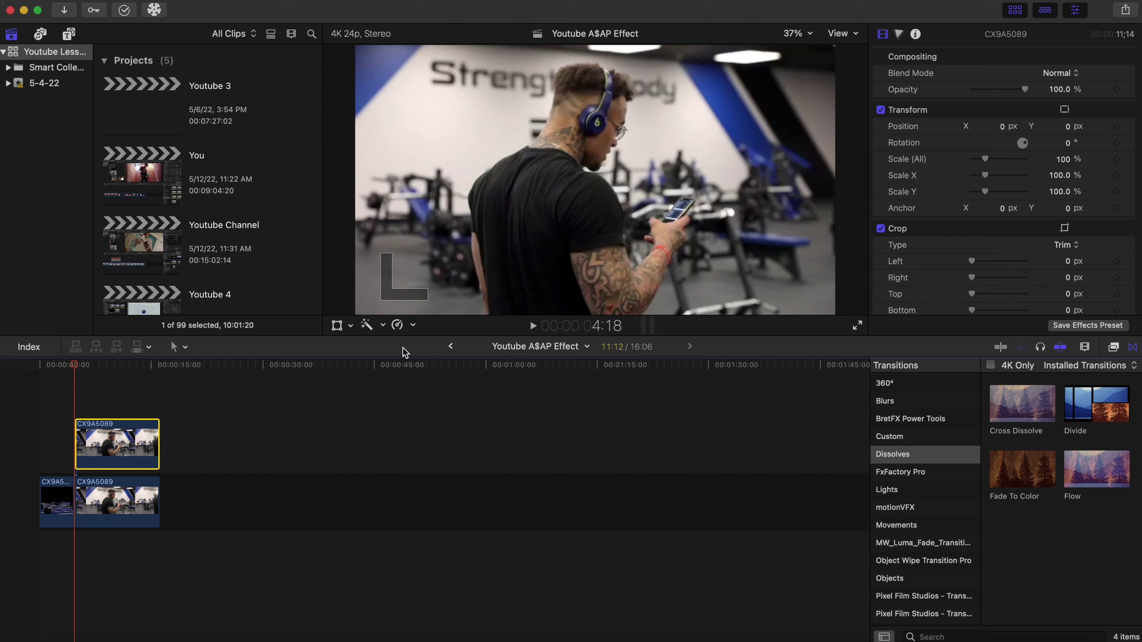
Step: Add a lengthened Hold (0%) freeze-frame to the copy and delete the moving part after it
{"action": "left_click", "coordinate": [414, 326]}
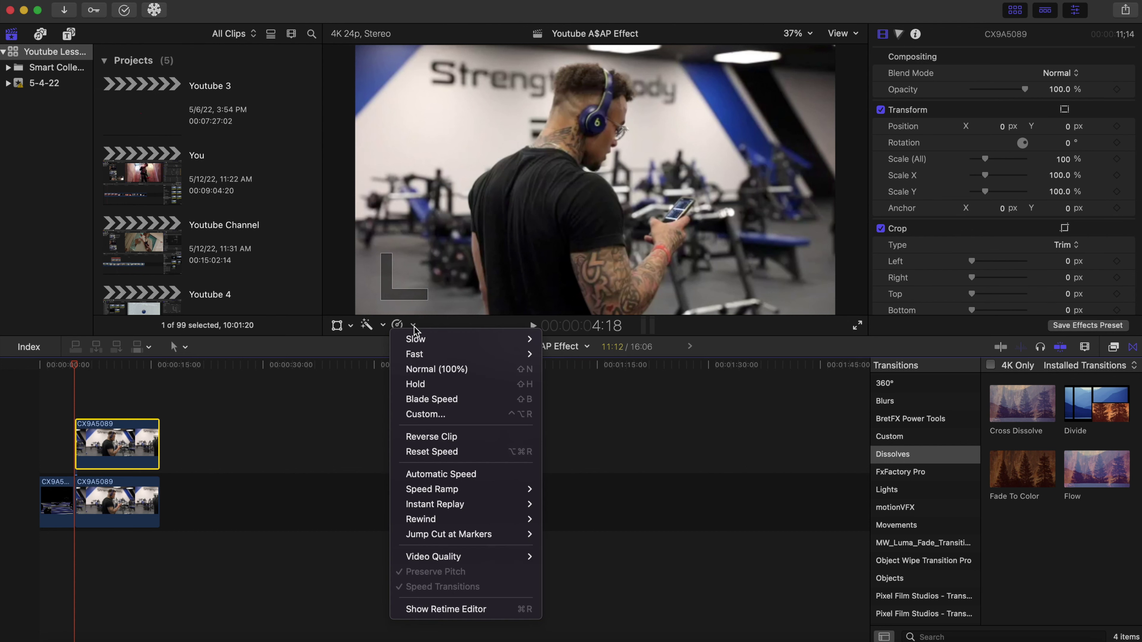
{"action": "left_click", "coordinate": [418, 384]}
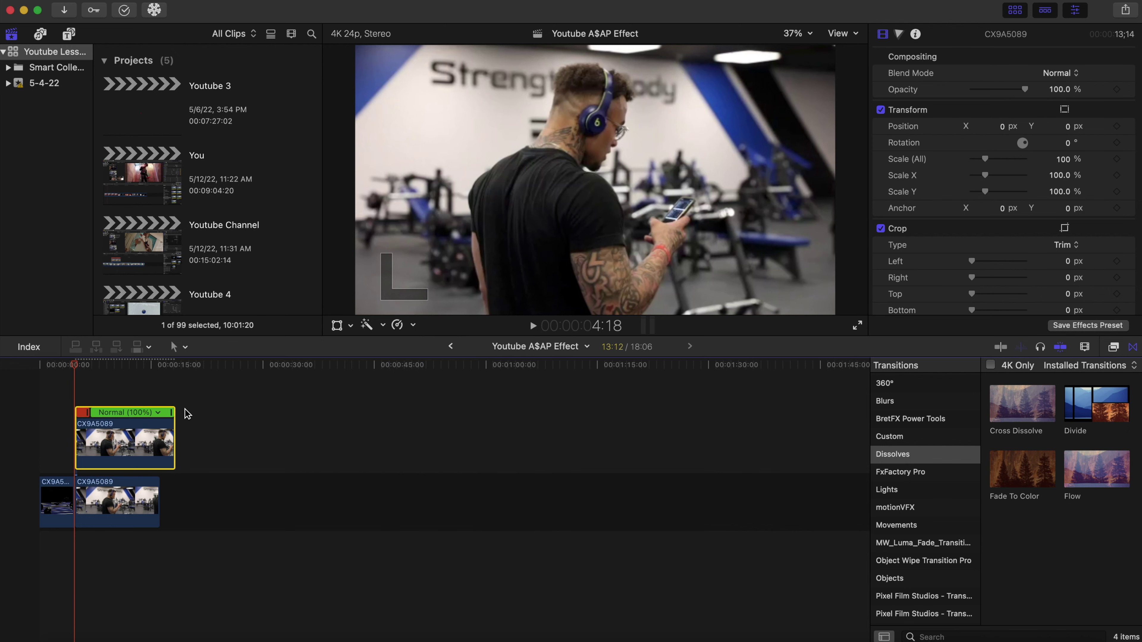
{"action": "left_click_drag", "start_coordinate": [94, 419], "coordinate": [107, 419]}
{"action": "left_click", "coordinate": [108, 404]}
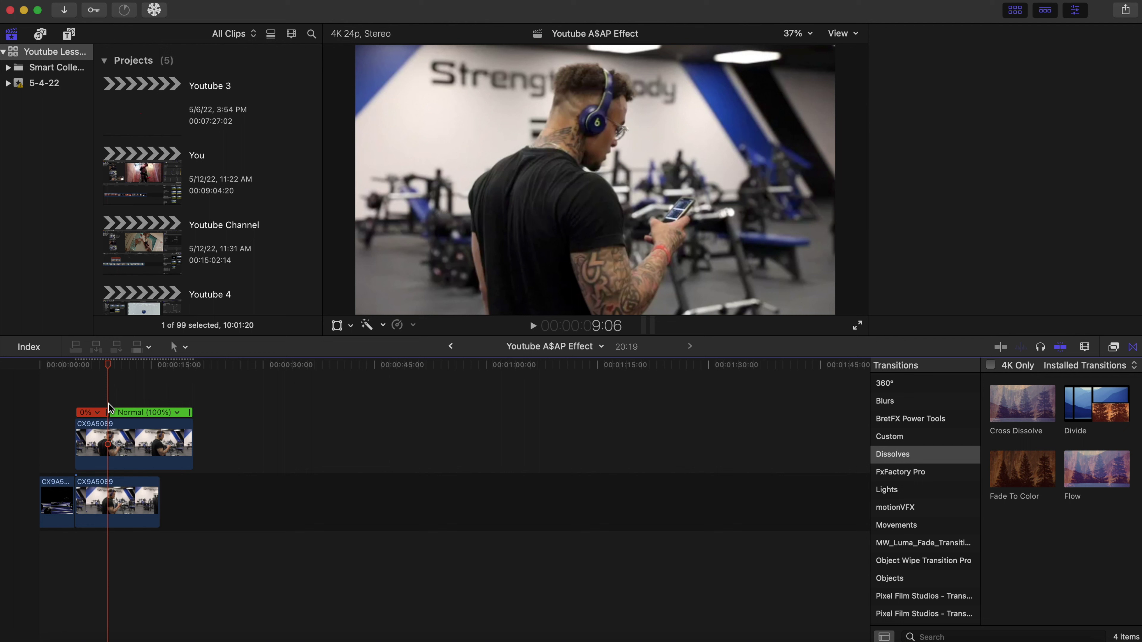
{"action": "left_click", "coordinate": [112, 429]}
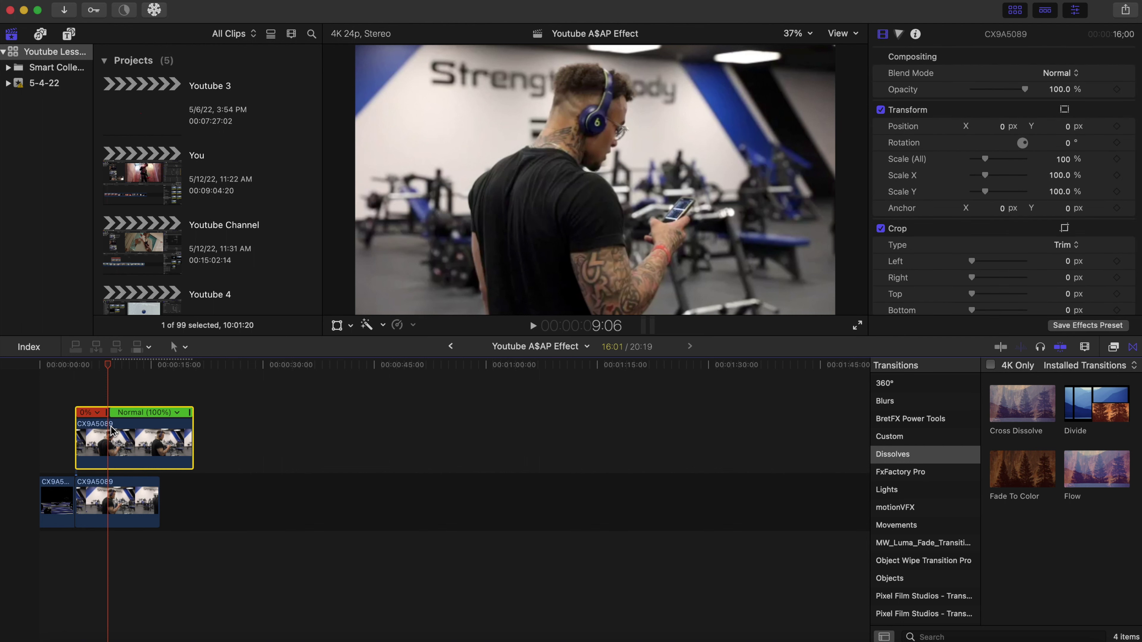
{"action": "key", "text": "super+b"}
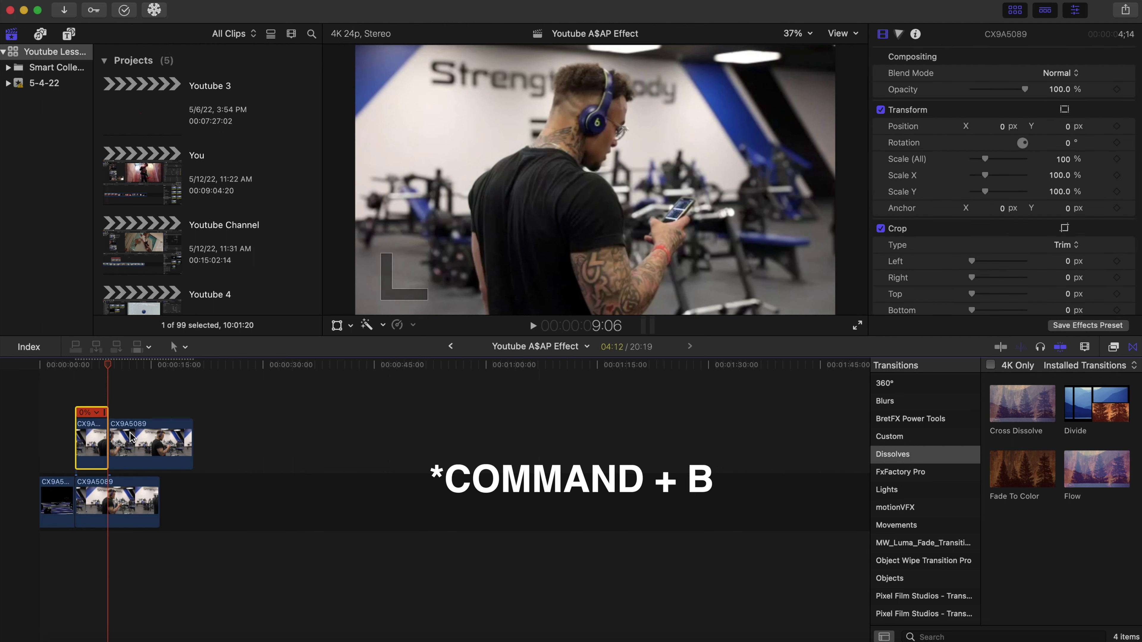
{"action": "left_click", "coordinate": [130, 437]}
{"action": "key", "text": "Delete"}
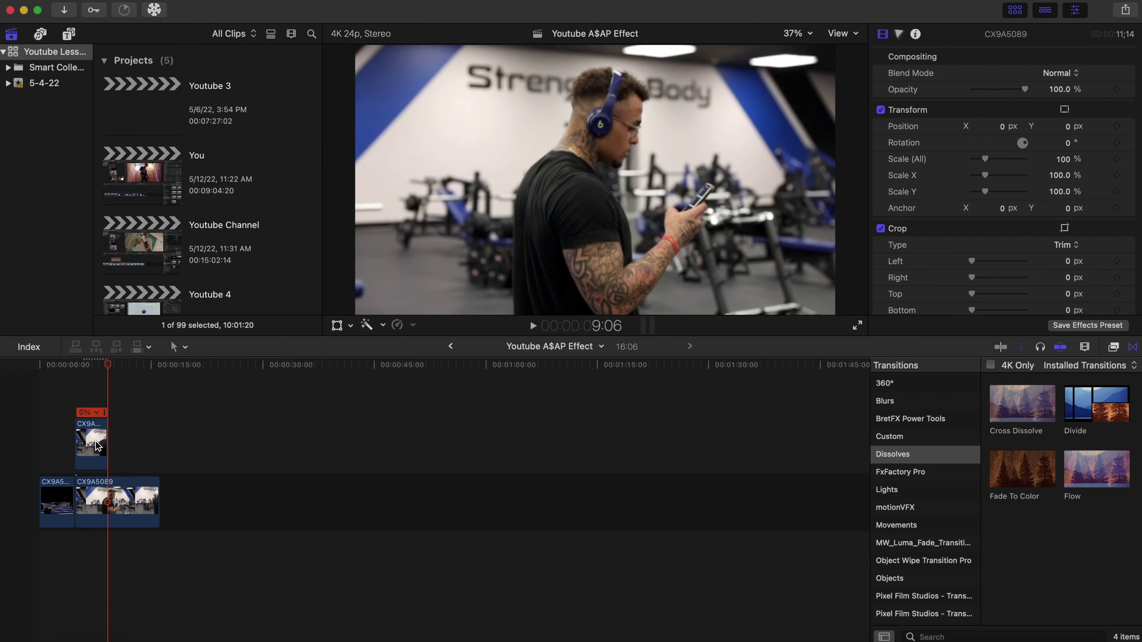
Step: Move the freeze-frame earlier and trim it to end exactly at the cut between clips
{"action": "scroll", "coordinate": [95, 445], "scroll_direction": "up", "scroll_amount": 6}
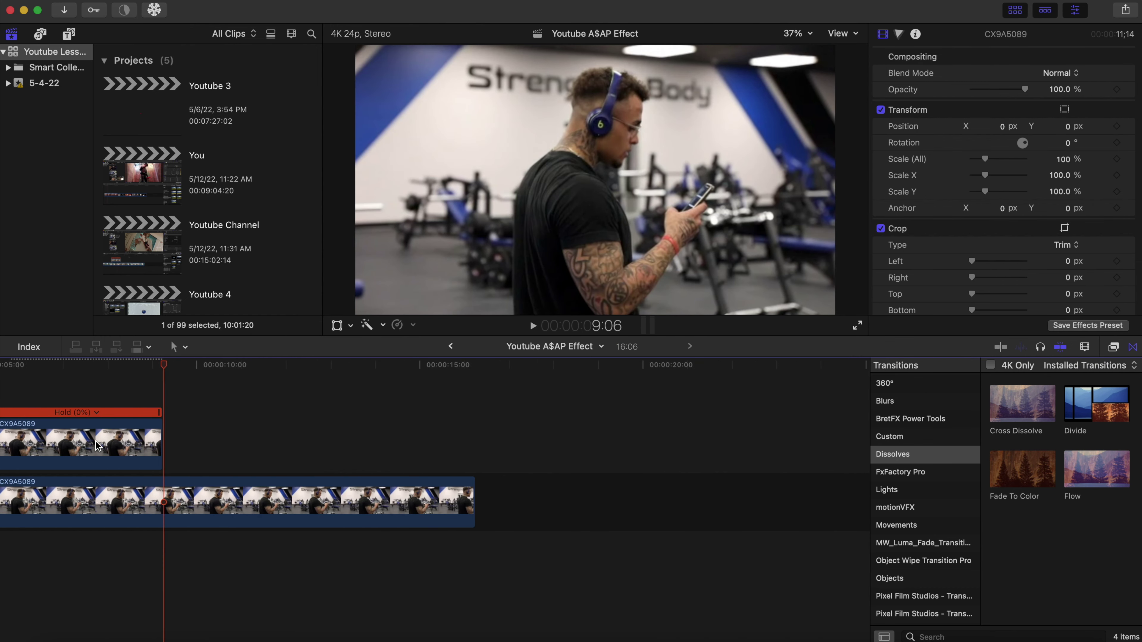
{"action": "scroll", "coordinate": [95, 445], "scroll_direction": "left", "scroll_amount": 5}
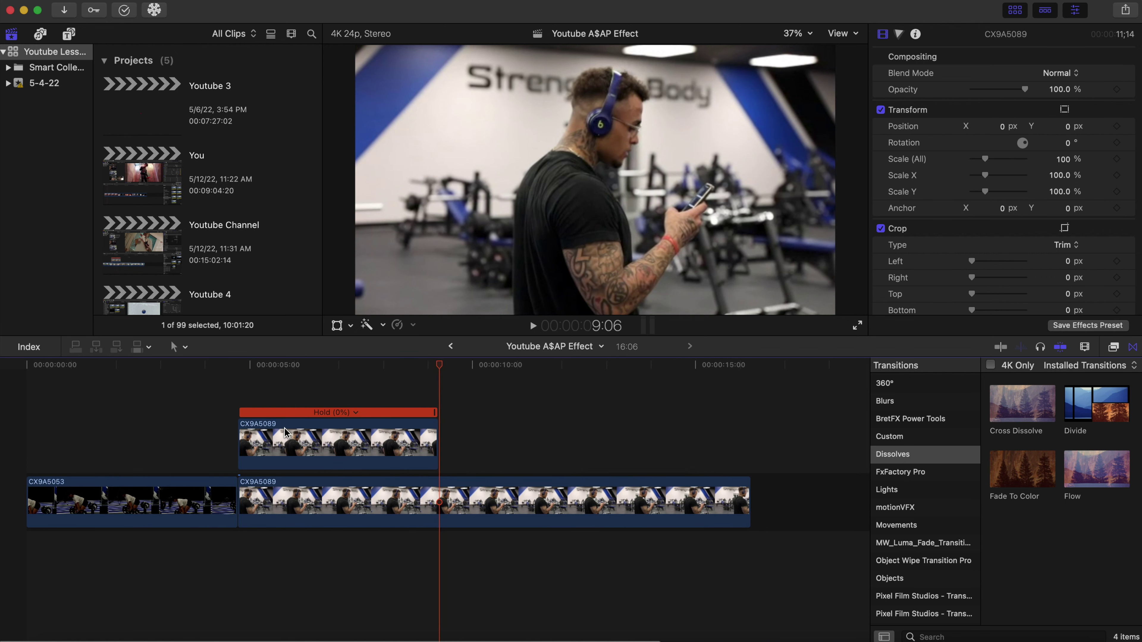
{"action": "left_click_drag", "start_coordinate": [284, 432], "coordinate": [232, 432]}
{"action": "left_click", "coordinate": [246, 385]}
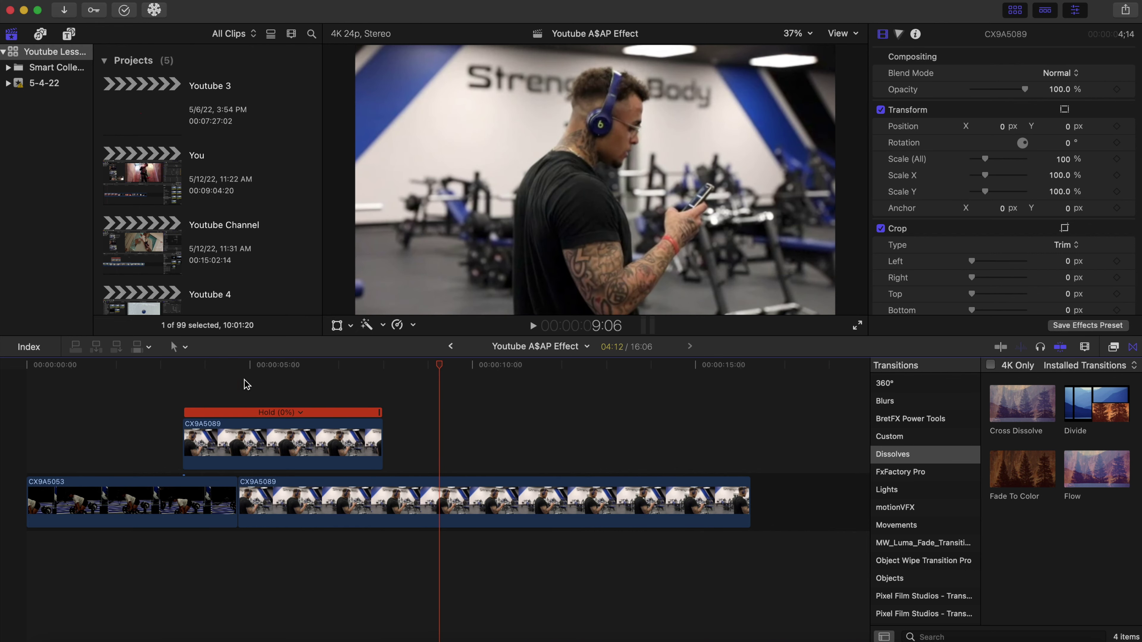
{"action": "left_click", "coordinate": [246, 384]}
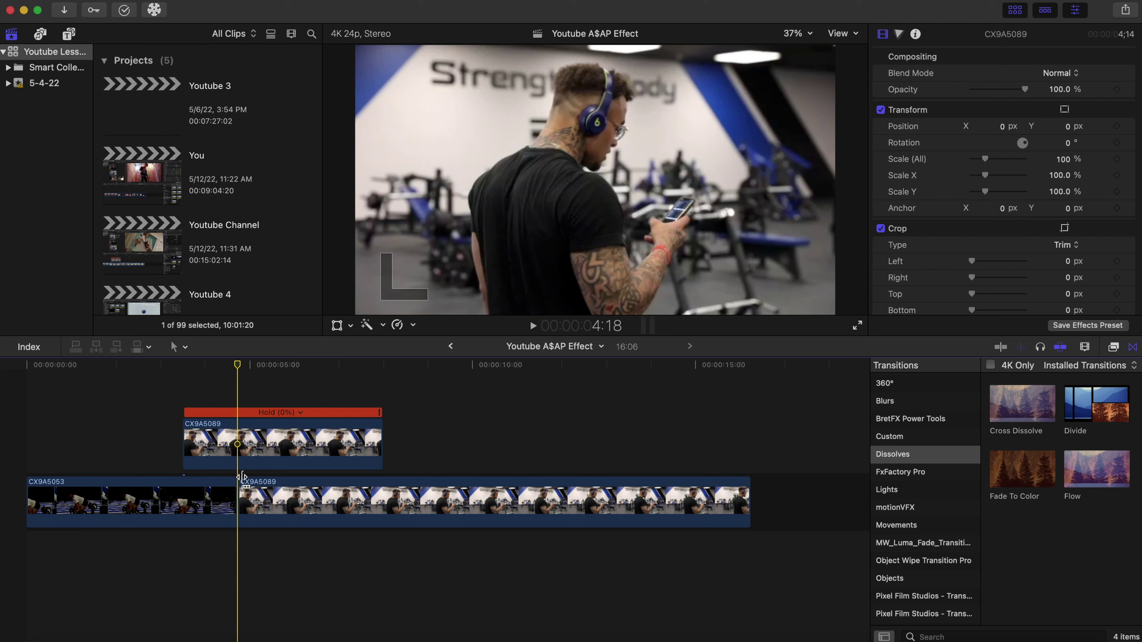
{"action": "left_click", "coordinate": [241, 440]}
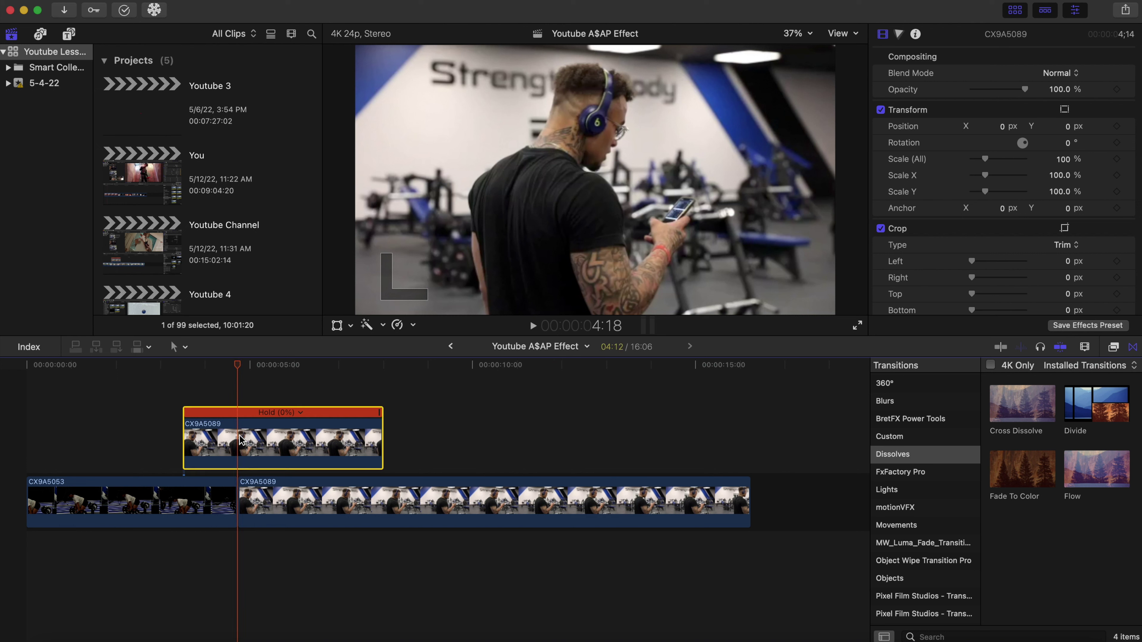
{"action": "key", "text": "super+b"}
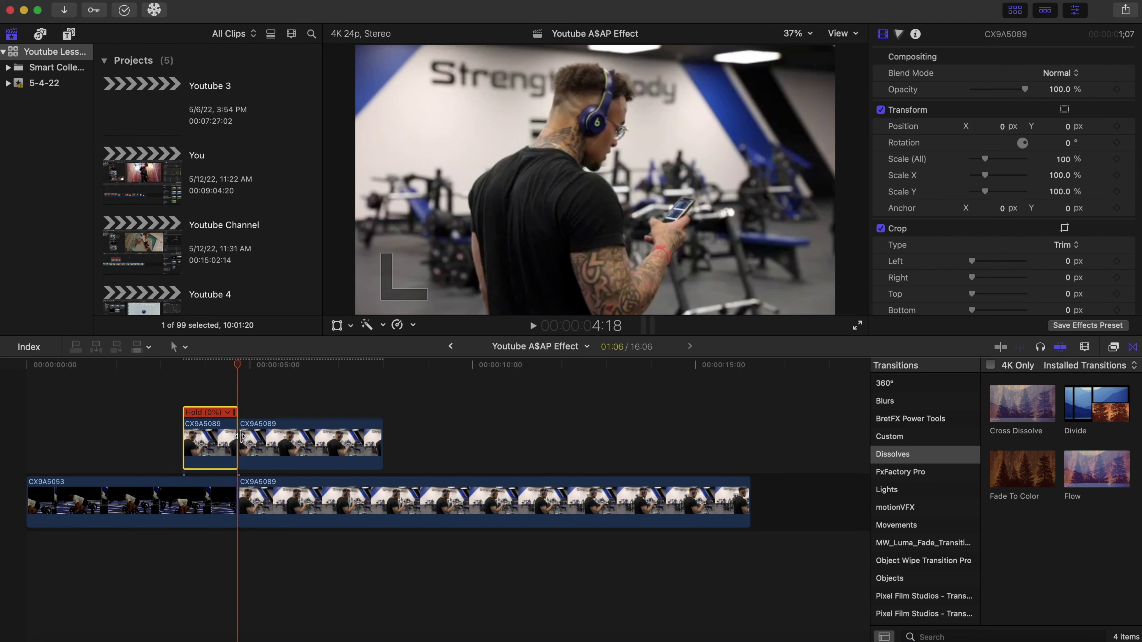
{"action": "left_click", "coordinate": [289, 447]}
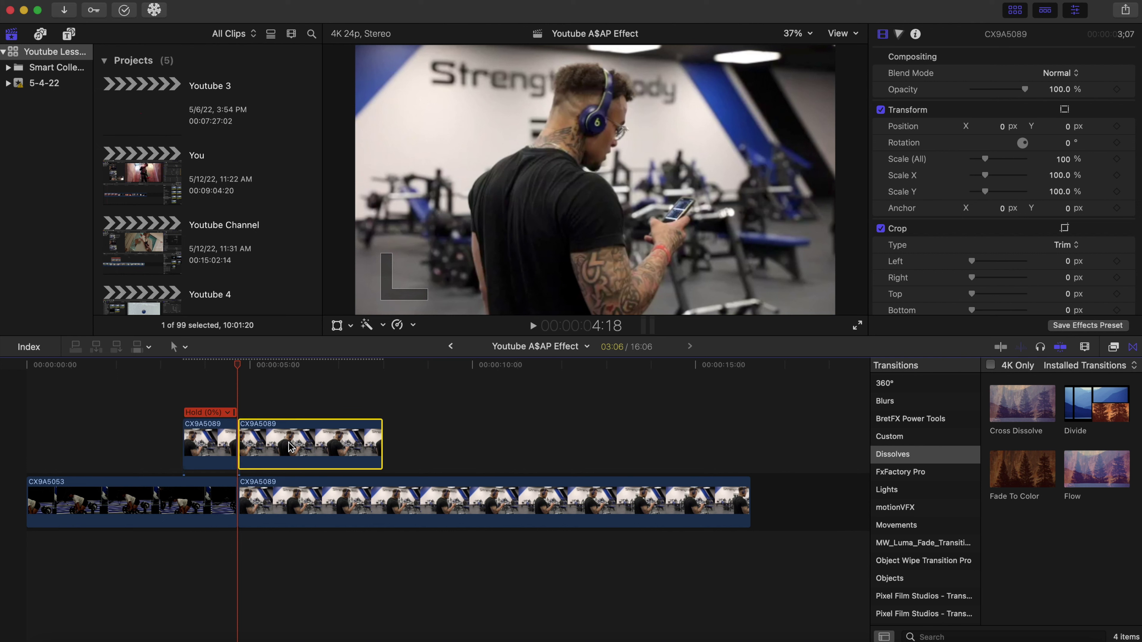
{"action": "key", "text": "Delete"}
{"action": "left_click", "coordinate": [208, 387]}
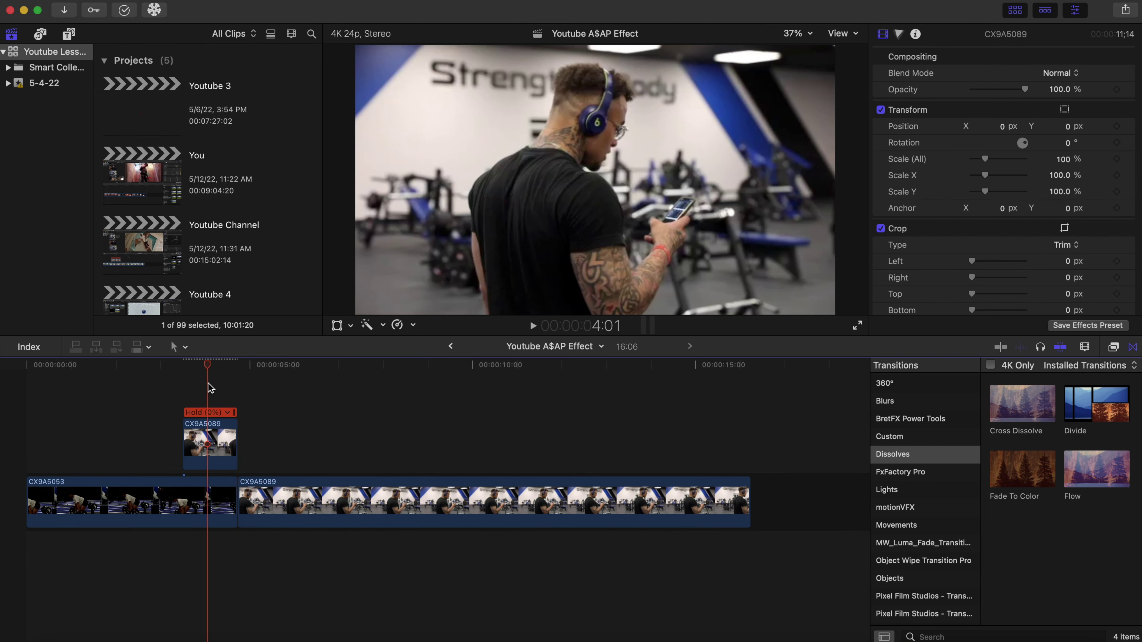
{"action": "left_click", "coordinate": [215, 445]}
{"action": "left_click", "coordinate": [20, 378]}
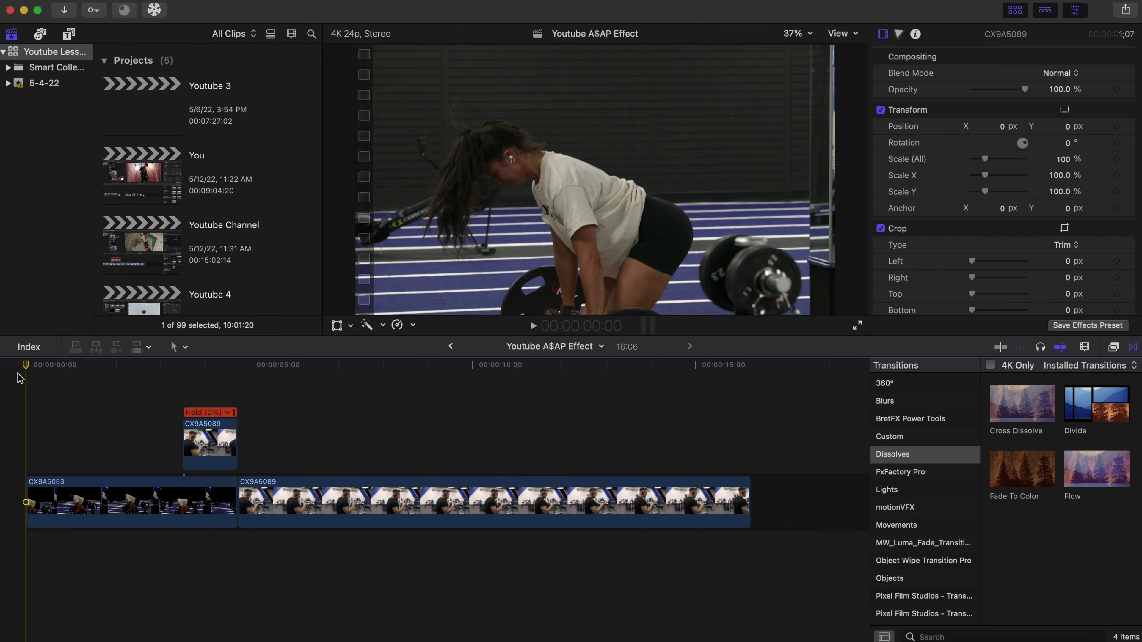
{"action": "key", "text": "space"}
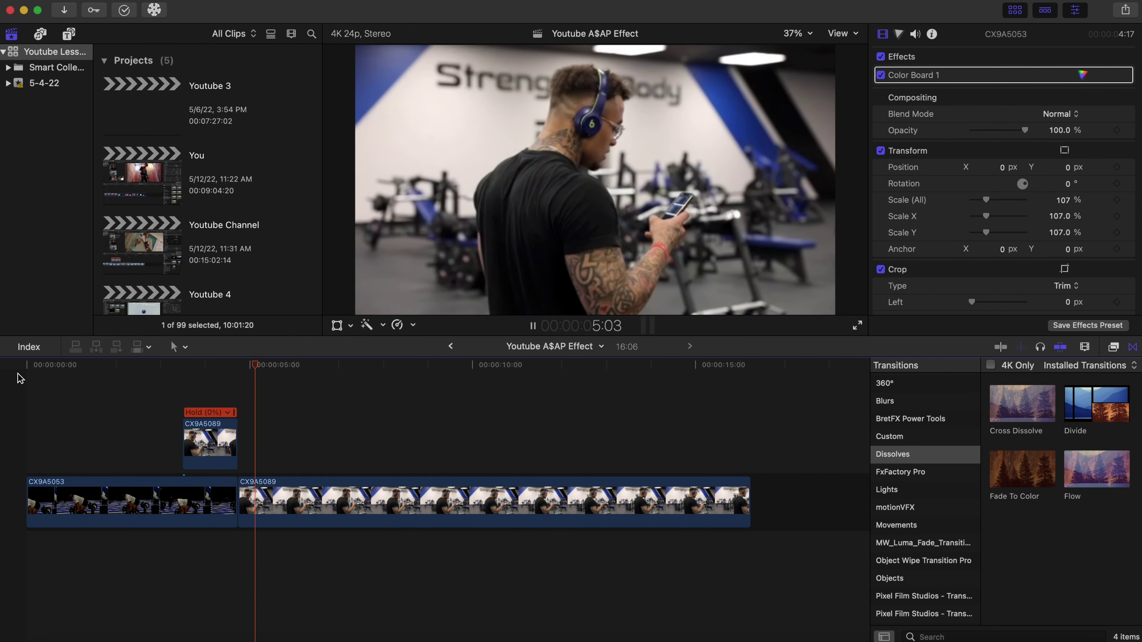
{"action": "key", "text": "space"}
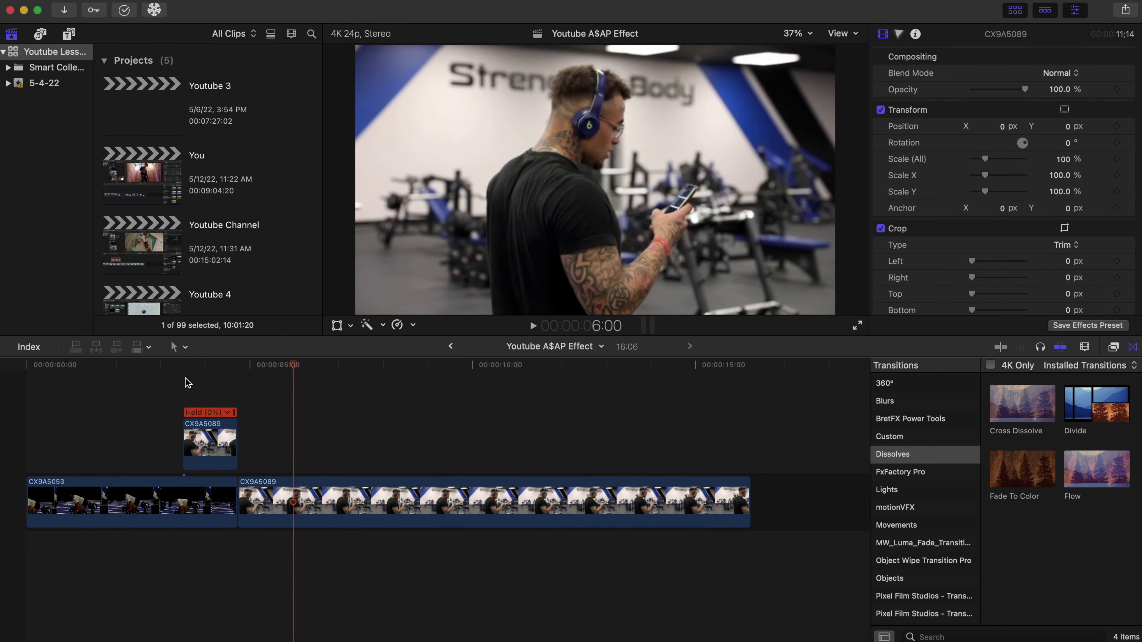
{"action": "left_click", "coordinate": [181, 390]}
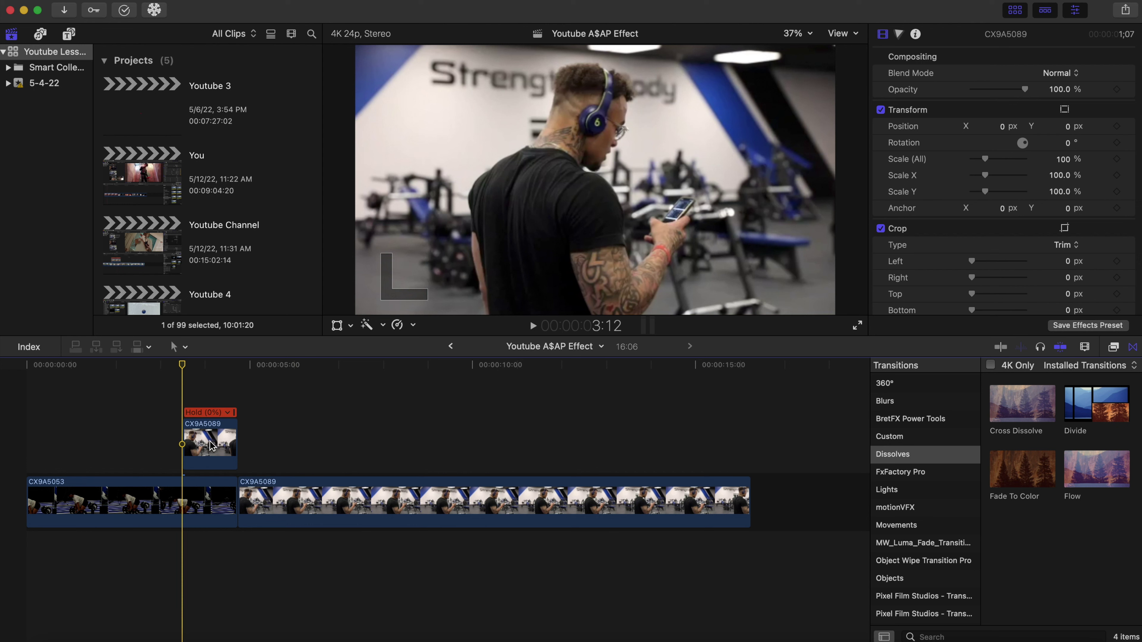
{"action": "left_click", "coordinate": [211, 444]}
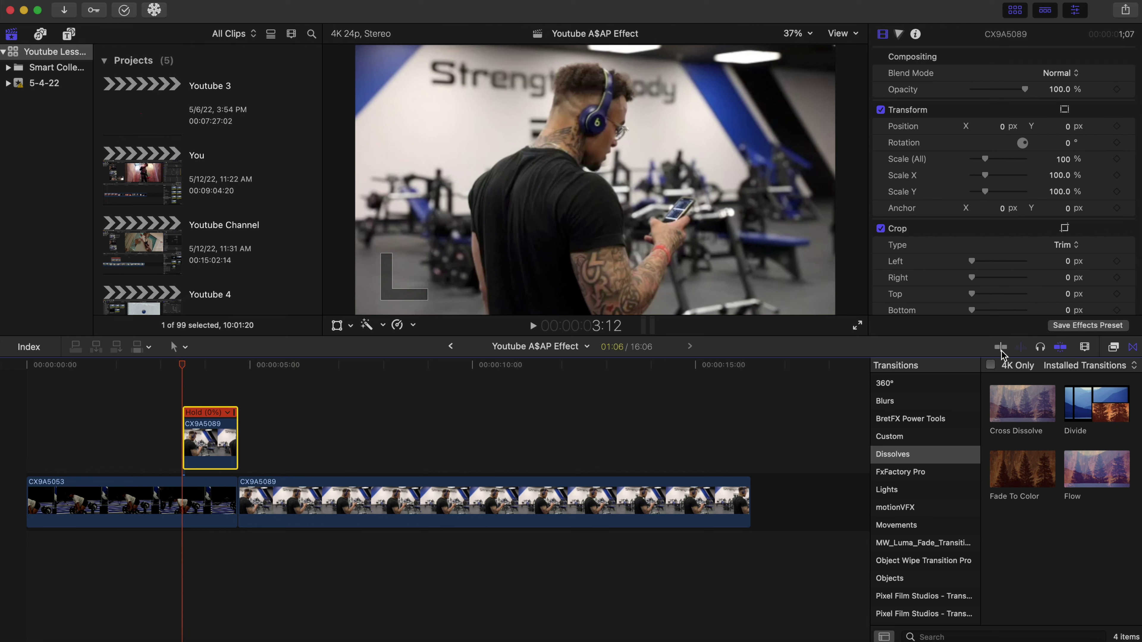
Step: Apply Draw Mask from the Masks effects to the connected CX9A5089 hold clip
{"action": "left_click", "coordinate": [1114, 347]}
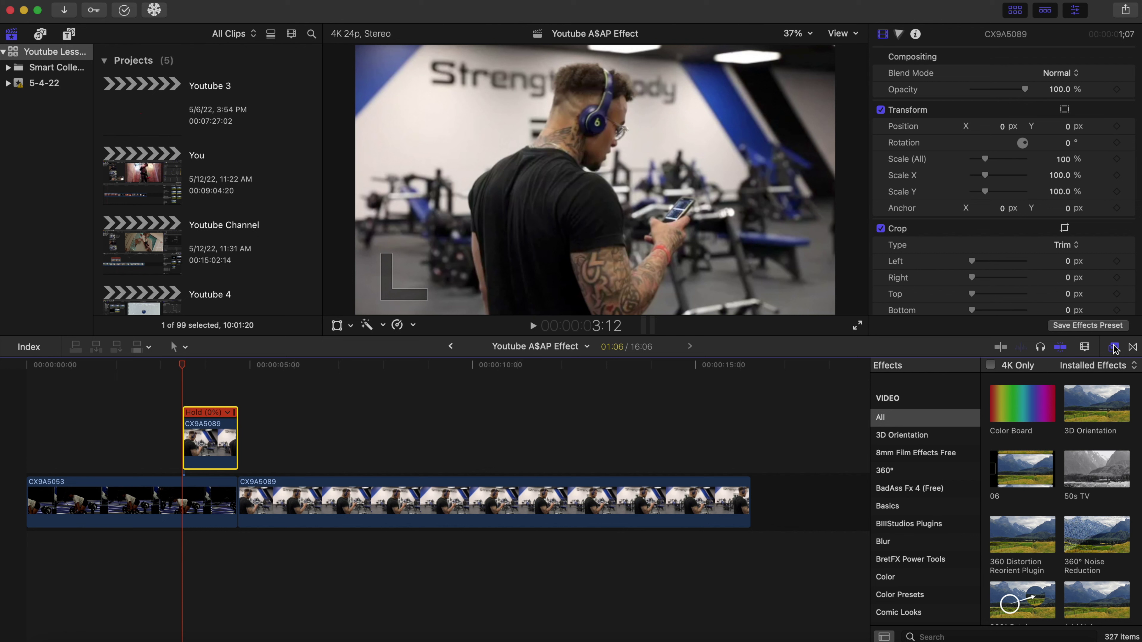
{"action": "scroll", "coordinate": [927, 531], "scroll_direction": "down", "scroll_amount": 8}
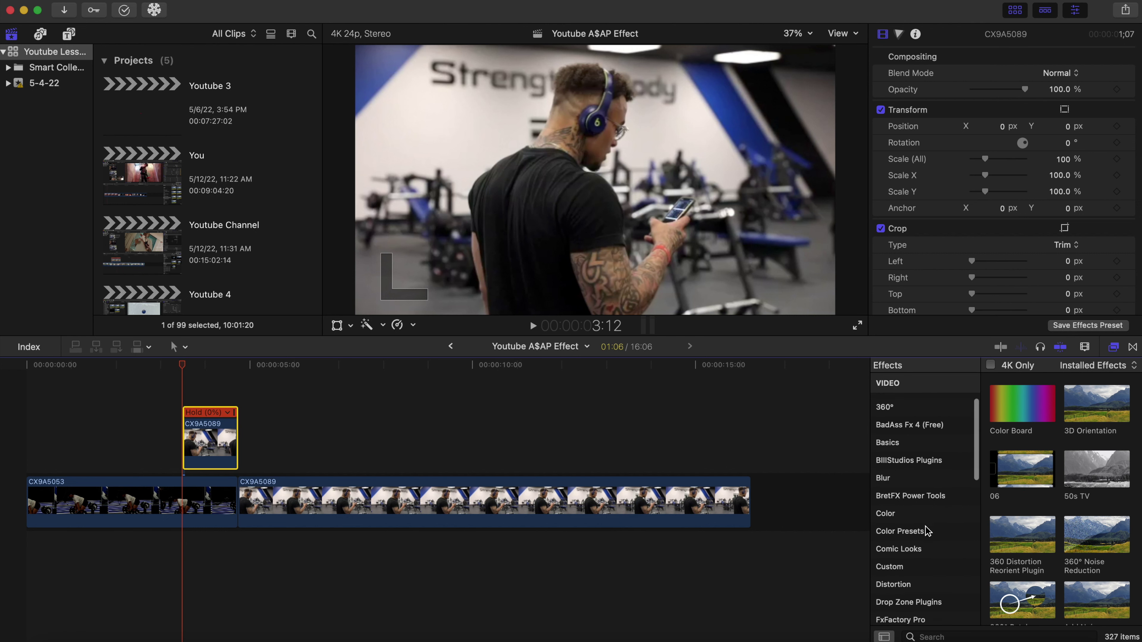
{"action": "scroll", "coordinate": [925, 532], "scroll_direction": "down", "scroll_amount": 5}
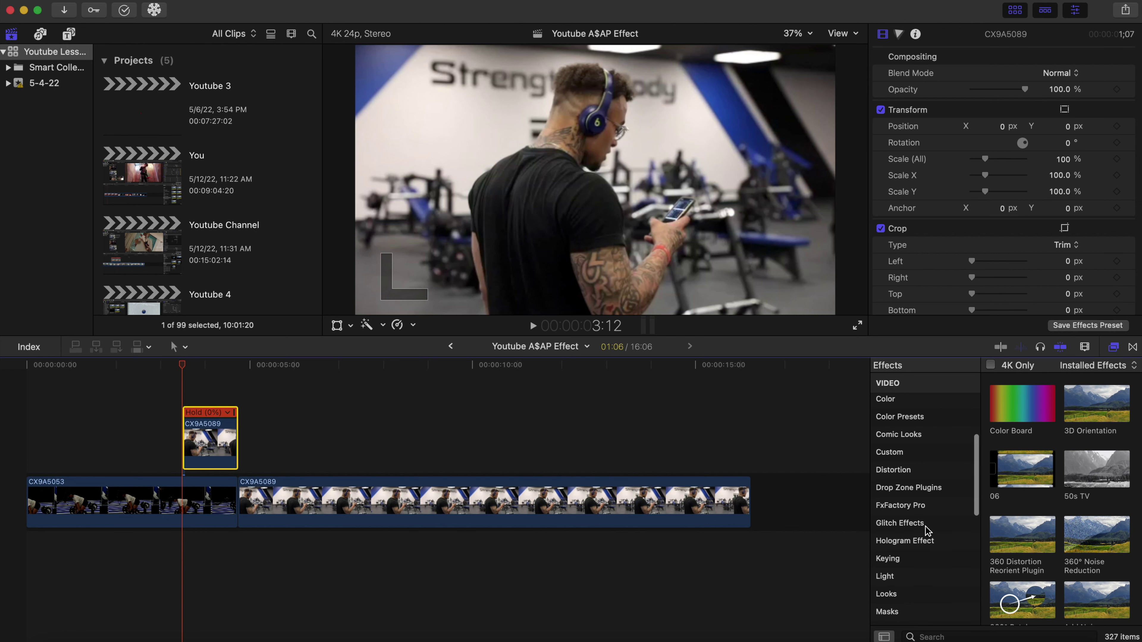
{"action": "left_click", "coordinate": [913, 562]}
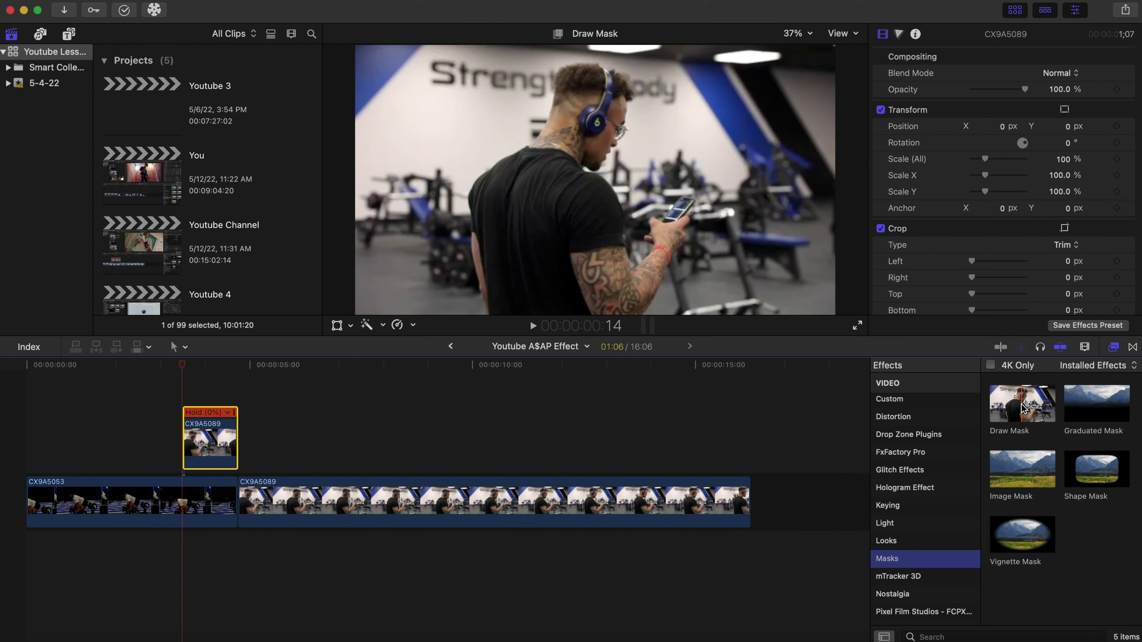
{"action": "mouse_move", "coordinate": [1023, 408]}
{"action": "left_mouse_down"}
{"action": "mouse_move", "coordinate": [556, 443]}
{"action": "mouse_move", "coordinate": [206, 439]}
{"action": "left_mouse_up"}
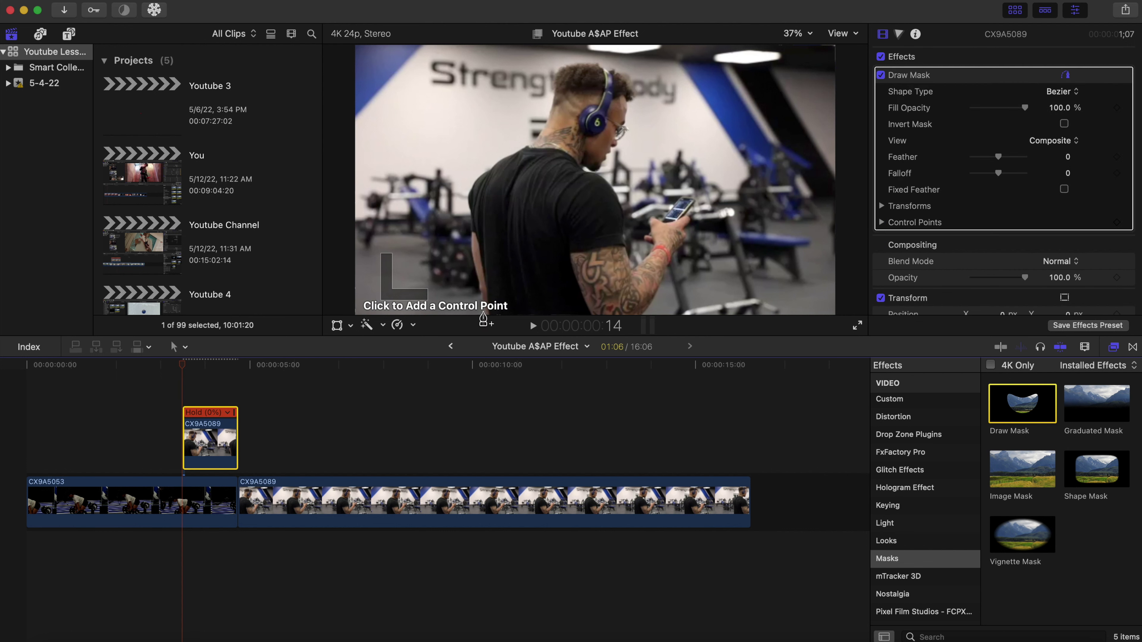
Step: Trace mask points up the man's back, over shoulder, head, jaw and down his arm
{"action": "left_click", "coordinate": [483, 312]}
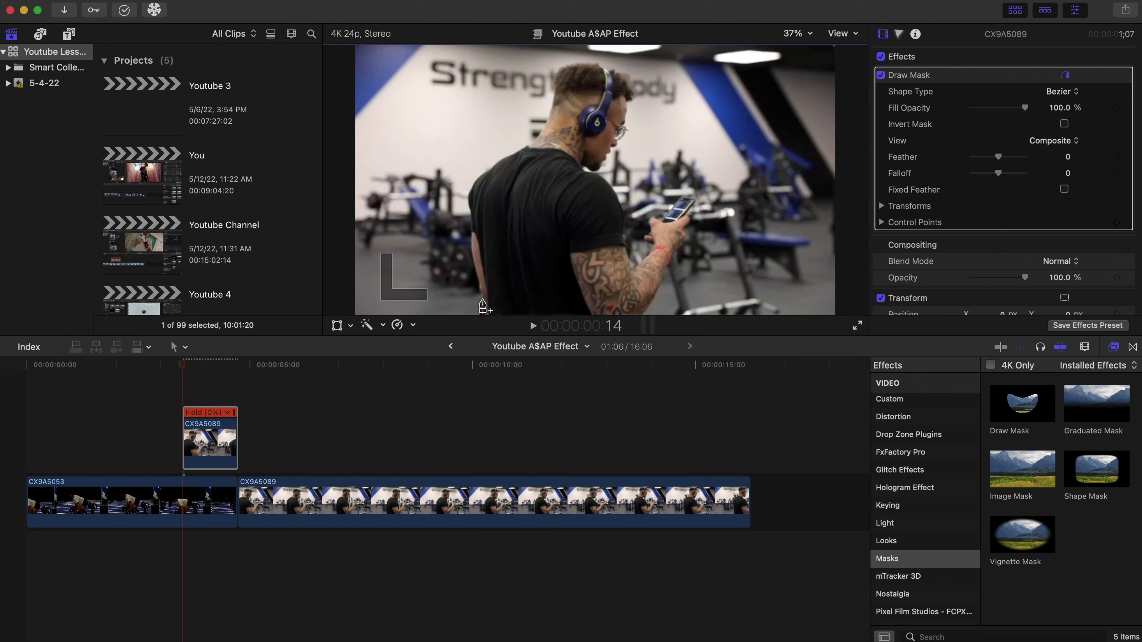
{"action": "left_click", "coordinate": [481, 294]}
{"action": "left_click", "coordinate": [478, 277]}
{"action": "left_click", "coordinate": [470, 238]}
{"action": "left_click", "coordinate": [470, 221]}
{"action": "left_click", "coordinate": [467, 206]}
{"action": "left_click", "coordinate": [469, 189]}
{"action": "left_click", "coordinate": [478, 175]}
{"action": "left_click", "coordinate": [492, 165]}
{"action": "left_click", "coordinate": [508, 155]}
{"action": "left_click", "coordinate": [523, 146]}
{"action": "left_click", "coordinate": [541, 131]}
{"action": "left_click", "coordinate": [552, 108]}
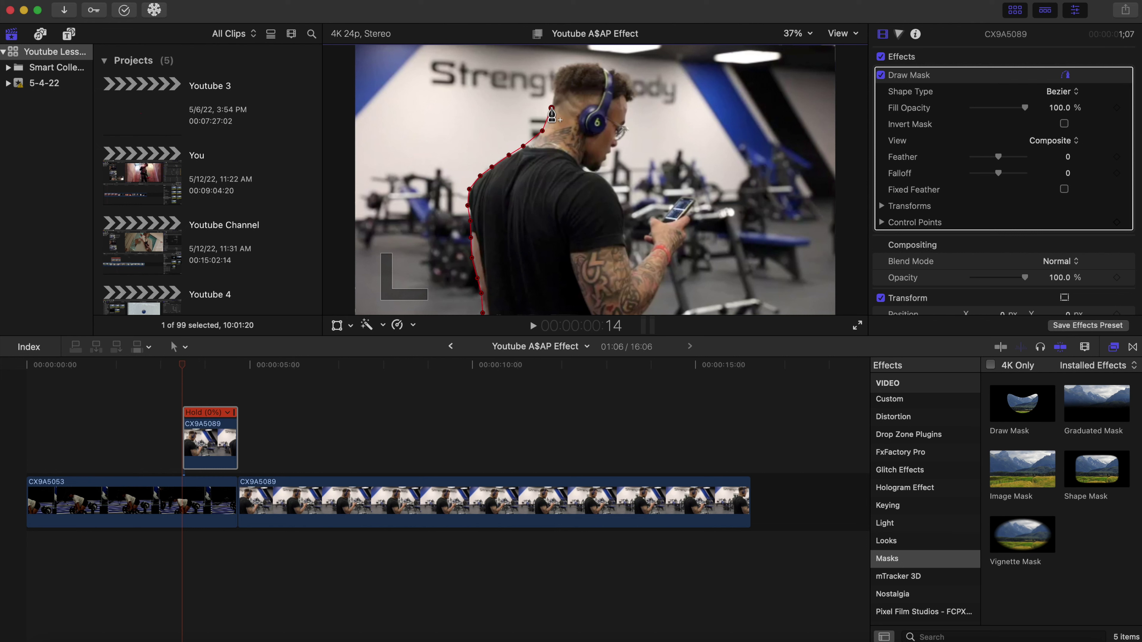
{"action": "left_click", "coordinate": [555, 94]}
{"action": "left_click", "coordinate": [555, 82]}
{"action": "left_click", "coordinate": [558, 71]}
{"action": "left_click", "coordinate": [567, 64]}
{"action": "left_click", "coordinate": [586, 62]}
{"action": "left_click", "coordinate": [598, 63]}
{"action": "left_click", "coordinate": [621, 72]}
{"action": "left_click", "coordinate": [631, 82]}
{"action": "left_click", "coordinate": [635, 96]}
{"action": "left_click", "coordinate": [628, 104]}
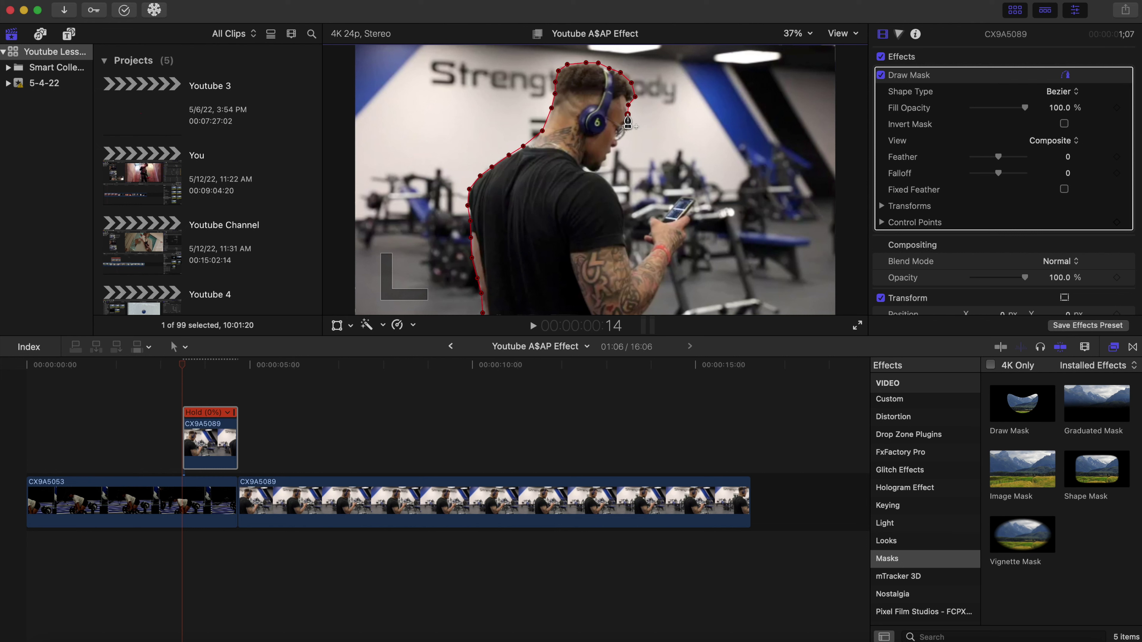
{"action": "left_click", "coordinate": [625, 124]}
{"action": "left_click", "coordinate": [628, 132]}
{"action": "left_click", "coordinate": [621, 139]}
{"action": "left_click", "coordinate": [613, 147]}
{"action": "left_click", "coordinate": [608, 154]}
{"action": "left_click", "coordinate": [602, 163]}
{"action": "left_click", "coordinate": [596, 171]}
{"action": "left_click", "coordinate": [587, 169]}
{"action": "left_click", "coordinate": [606, 183]}
{"action": "left_click", "coordinate": [615, 195]}
{"action": "left_click", "coordinate": [622, 209]}
{"action": "left_click", "coordinate": [624, 229]}
{"action": "left_click", "coordinate": [626, 243]}
{"action": "left_click", "coordinate": [627, 254]}
{"action": "left_click", "coordinate": [632, 271]}
Step: At 100% viewer zoom, trace the mask around the man's hand and phone
{"action": "left_click", "coordinate": [797, 33]}
{"action": "left_click", "coordinate": [809, 110]}
{"action": "left_click", "coordinate": [713, 160]}
{"action": "left_click", "coordinate": [704, 147]}
{"action": "left_click", "coordinate": [718, 139]}
{"action": "left_click", "coordinate": [724, 125]}
{"action": "left_click", "coordinate": [721, 95]}
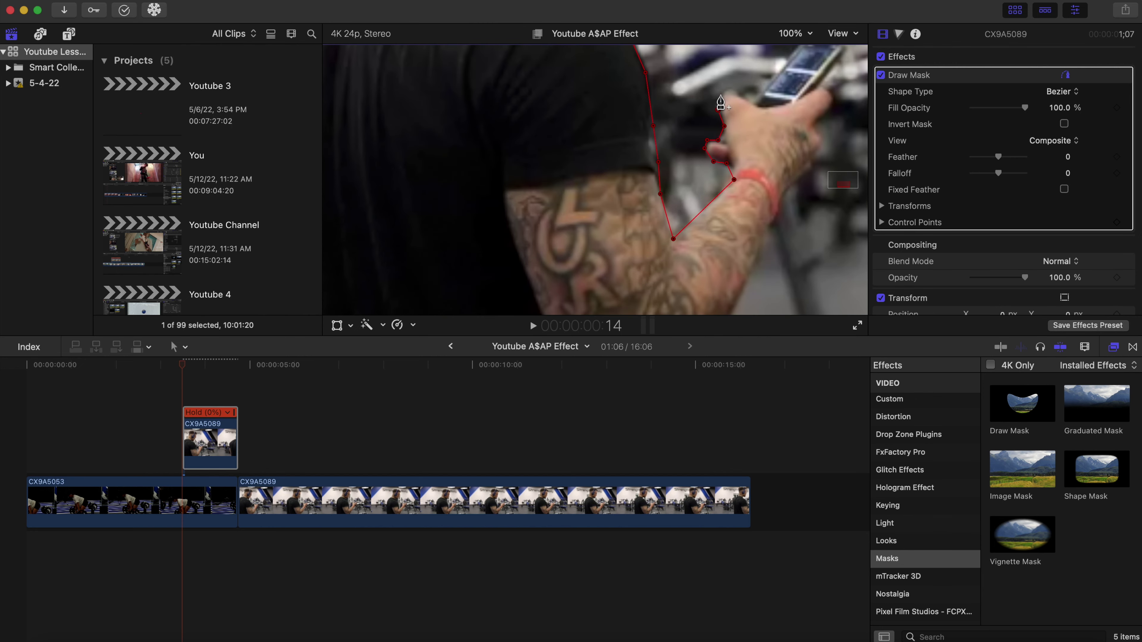
{"action": "left_click", "coordinate": [743, 95]}
{"action": "left_click", "coordinate": [791, 55]}
{"action": "left_click_drag", "start_coordinate": [844, 183], "coordinate": [850, 163]}
{"action": "left_click", "coordinate": [779, 109]}
{"action": "left_click", "coordinate": [810, 107]}
Step: Set the mask shape to Linear and fit the whole frame back in the viewer
{"action": "right_click", "coordinate": [814, 117]}
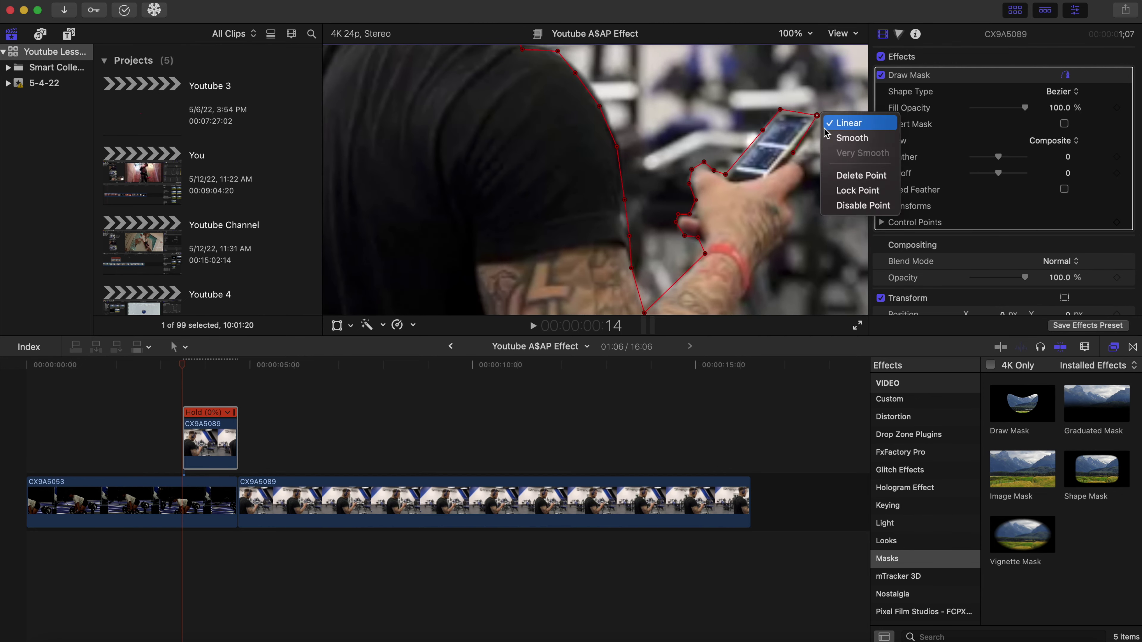
{"action": "key", "text": "Escape"}
{"action": "right_click", "coordinate": [814, 118]}
{"action": "left_click", "coordinate": [831, 132]}
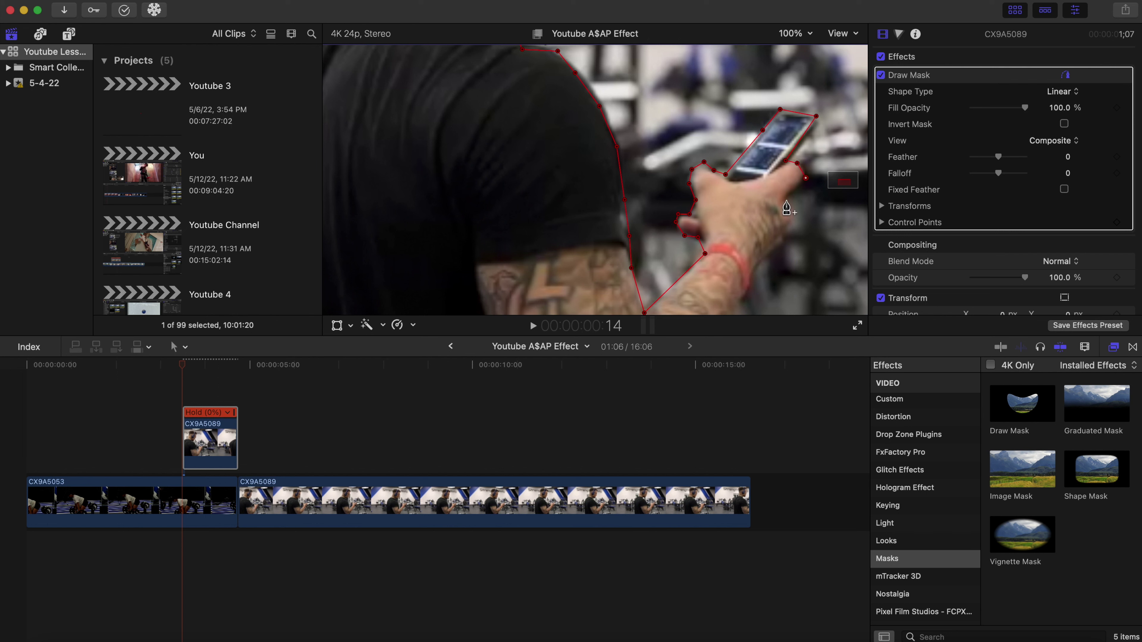
{"action": "left_click", "coordinate": [795, 33]}
{"action": "left_click", "coordinate": [802, 47]}
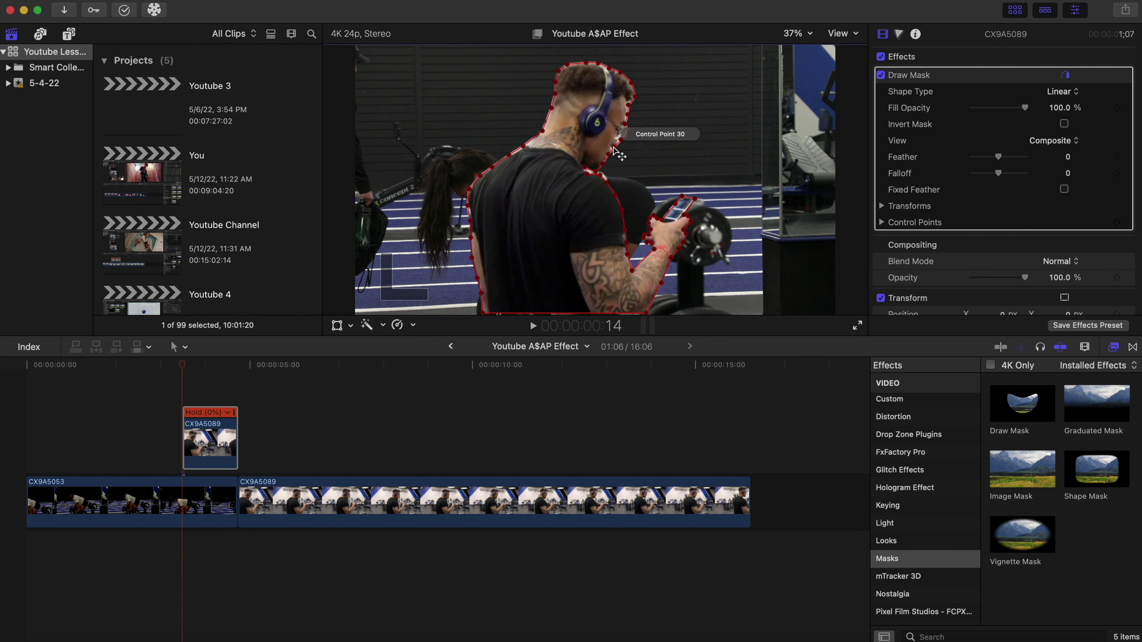
Step: Nudge the mask point near the face and set the Draw Mask Feather to -7.0
{"action": "left_click", "coordinate": [627, 132]}
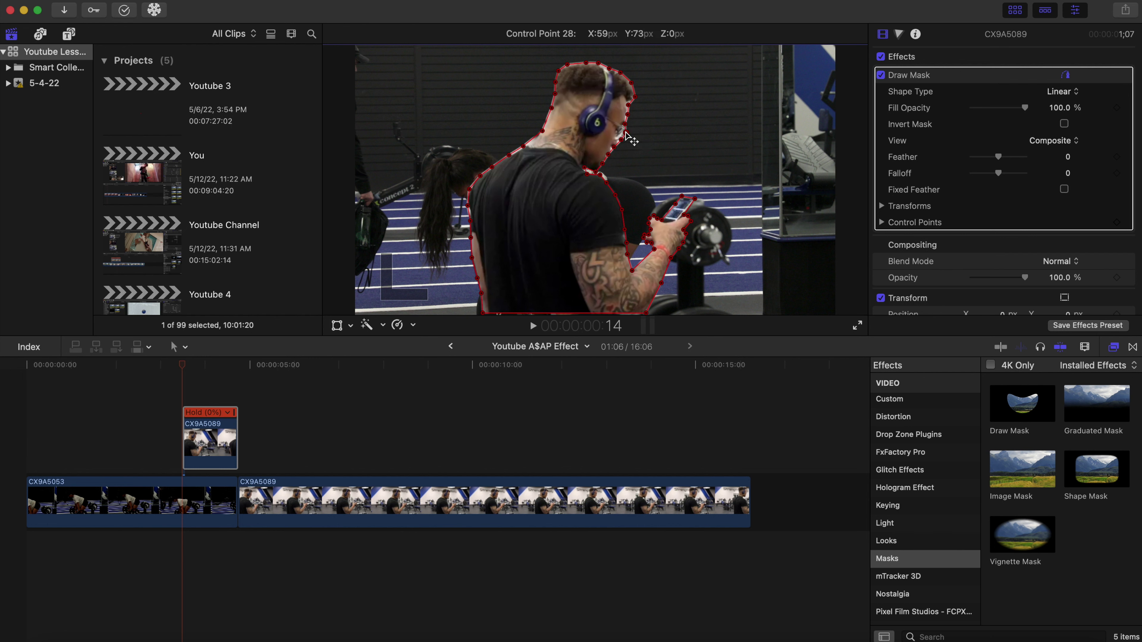
{"action": "left_click_drag", "start_coordinate": [624, 133], "coordinate": [619, 141]}
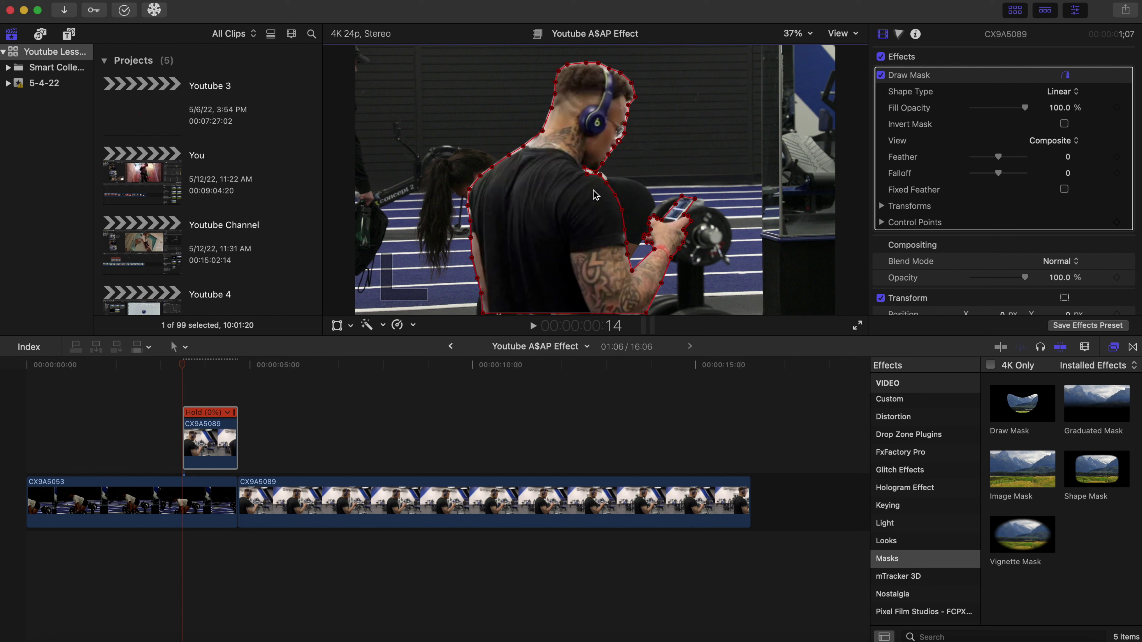
{"action": "left_click", "coordinate": [524, 148]}
{"action": "left_click", "coordinate": [470, 210]}
{"action": "left_click_drag", "start_coordinate": [999, 157], "coordinate": [997, 157]}
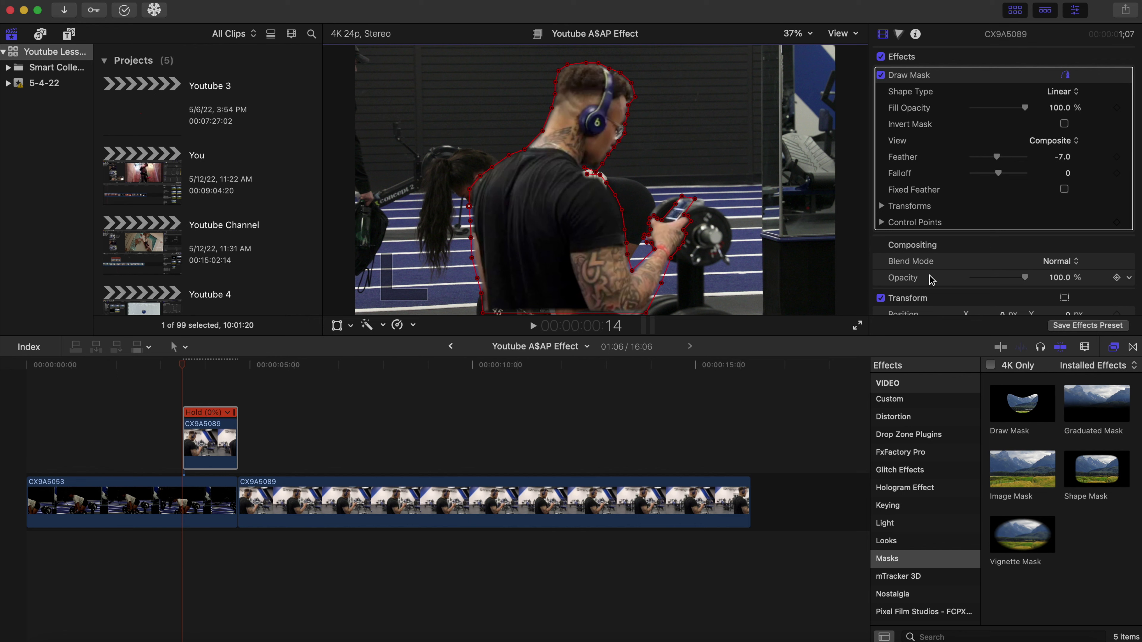
{"action": "left_click", "coordinate": [24, 428]}
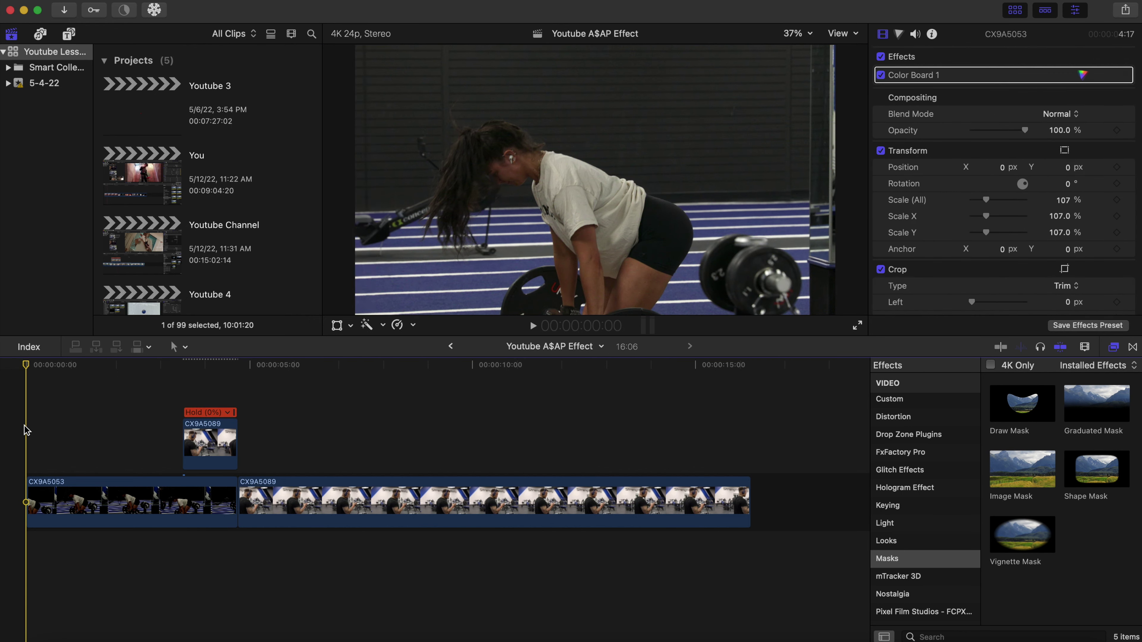
{"action": "key", "text": "space"}
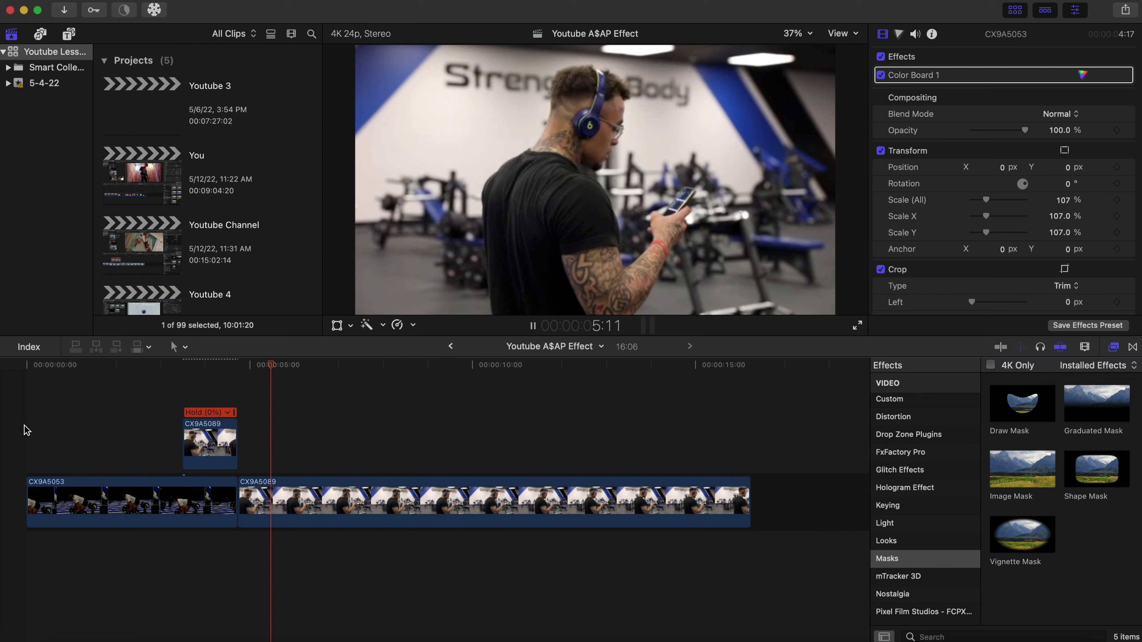
{"action": "key", "text": "space"}
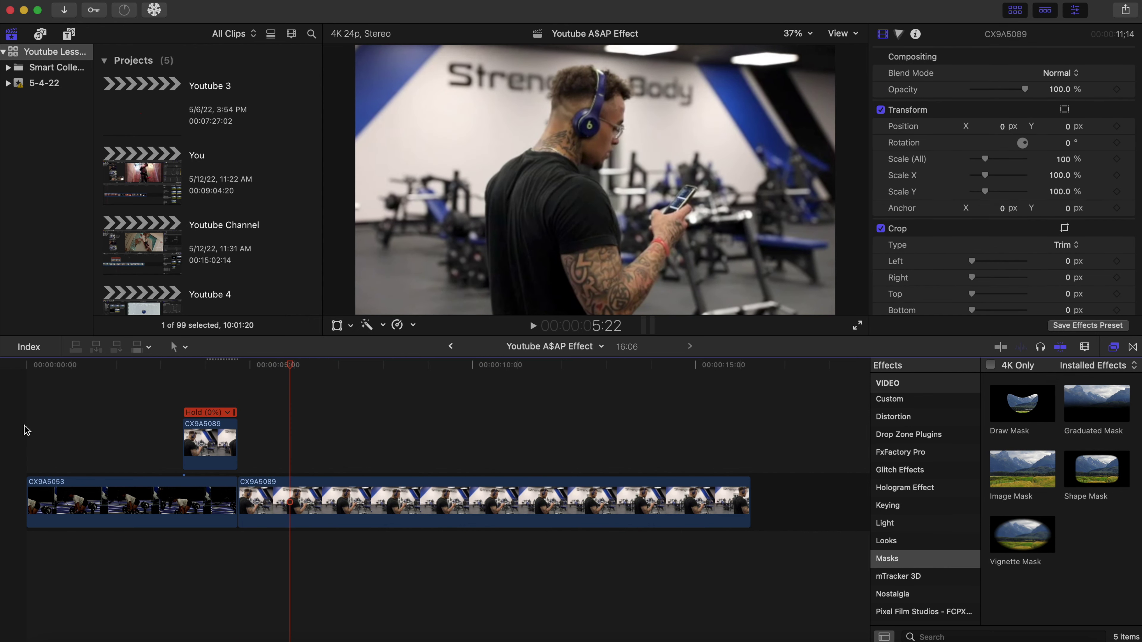
{"action": "left_click", "coordinate": [182, 393]}
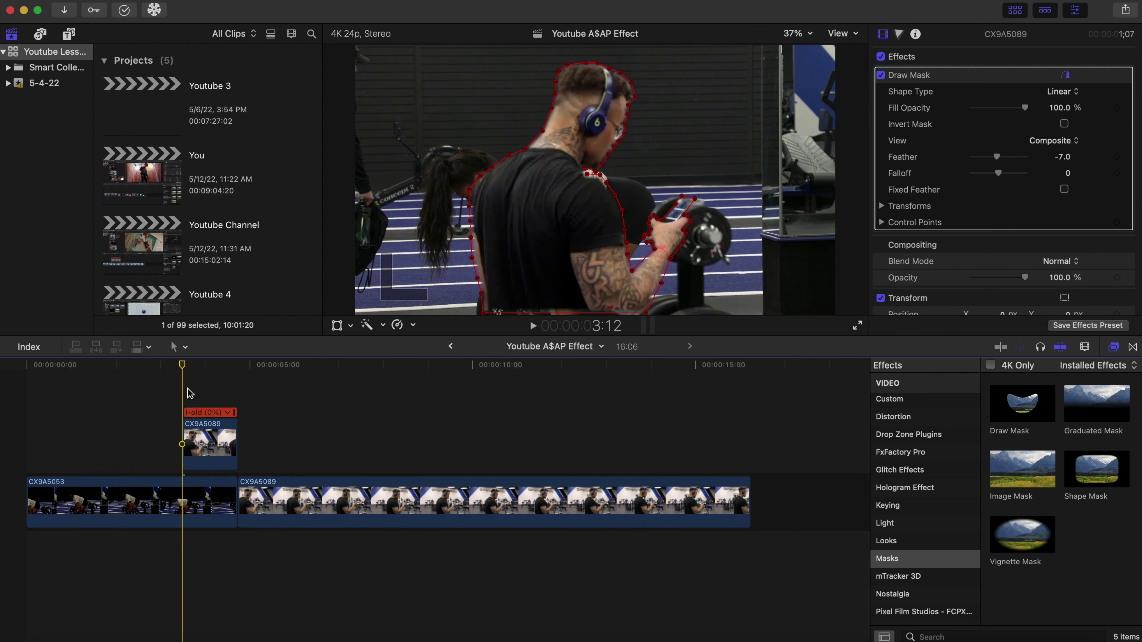
Step: At 3:12, keyframe Position and Scale and drop the clip below frame (Position Y -2035)
{"action": "left_click", "coordinate": [207, 459]}
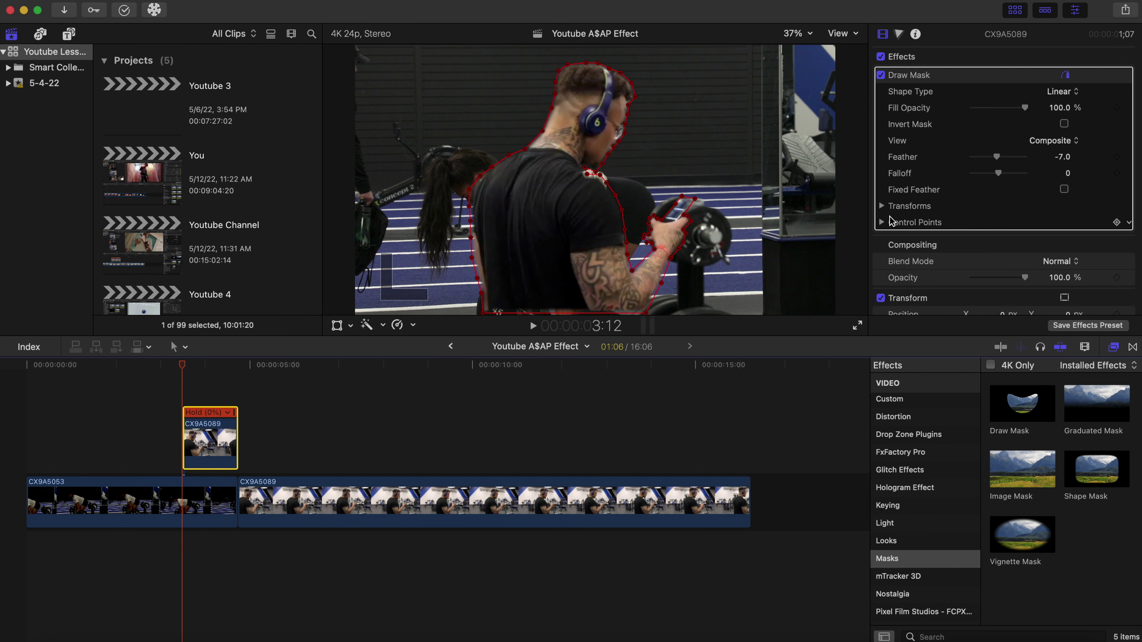
{"action": "left_click", "coordinate": [882, 206]}
{"action": "scroll", "coordinate": [966, 198], "scroll_direction": "down", "scroll_amount": 3}
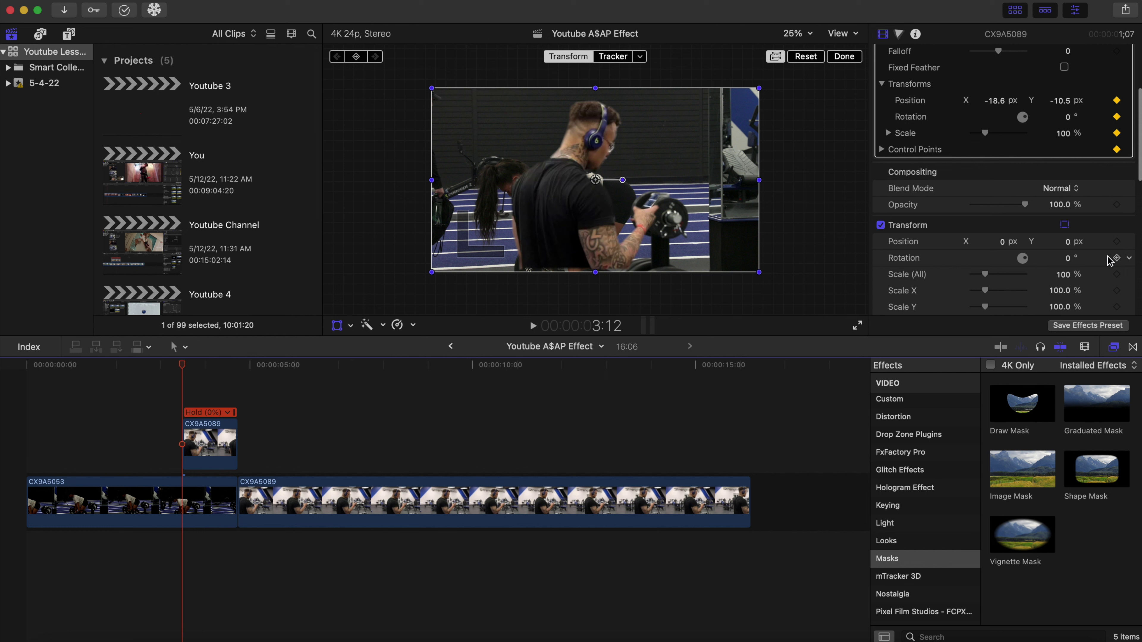
{"action": "left_click", "coordinate": [1116, 242]}
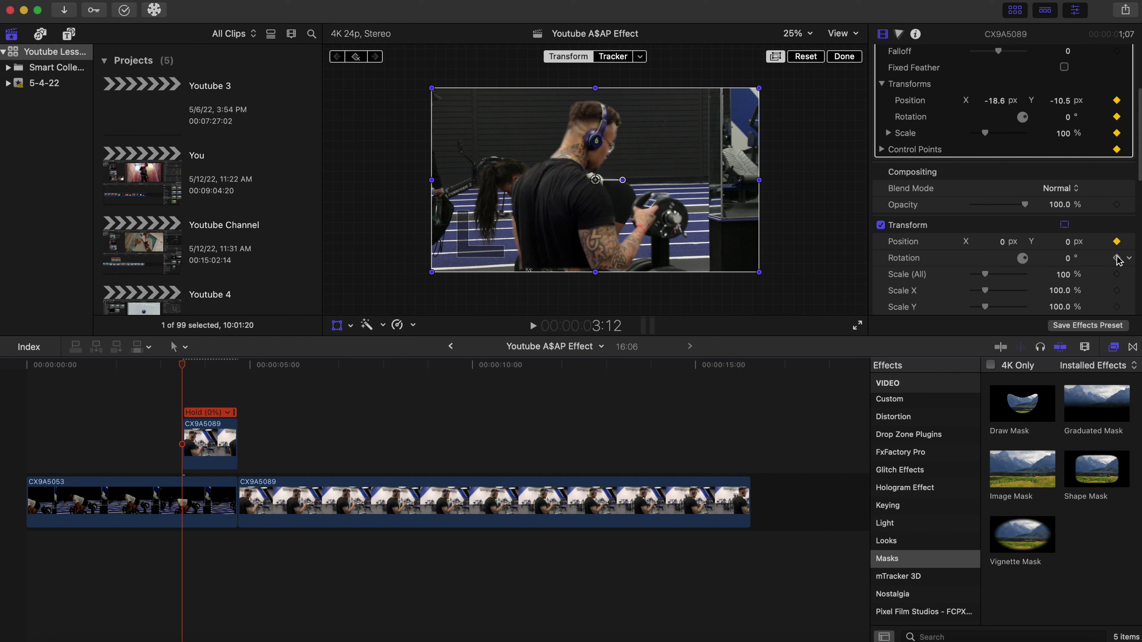
{"action": "left_click", "coordinate": [1116, 275]}
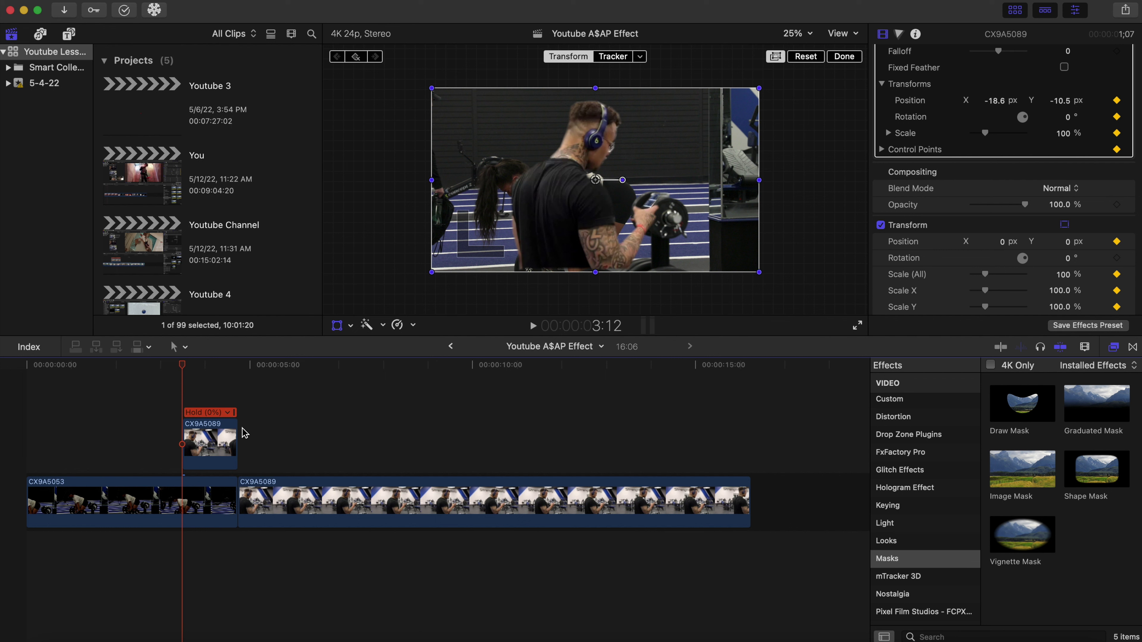
{"action": "left_click_drag", "start_coordinate": [1067, 242], "coordinate": [1069, 245]}
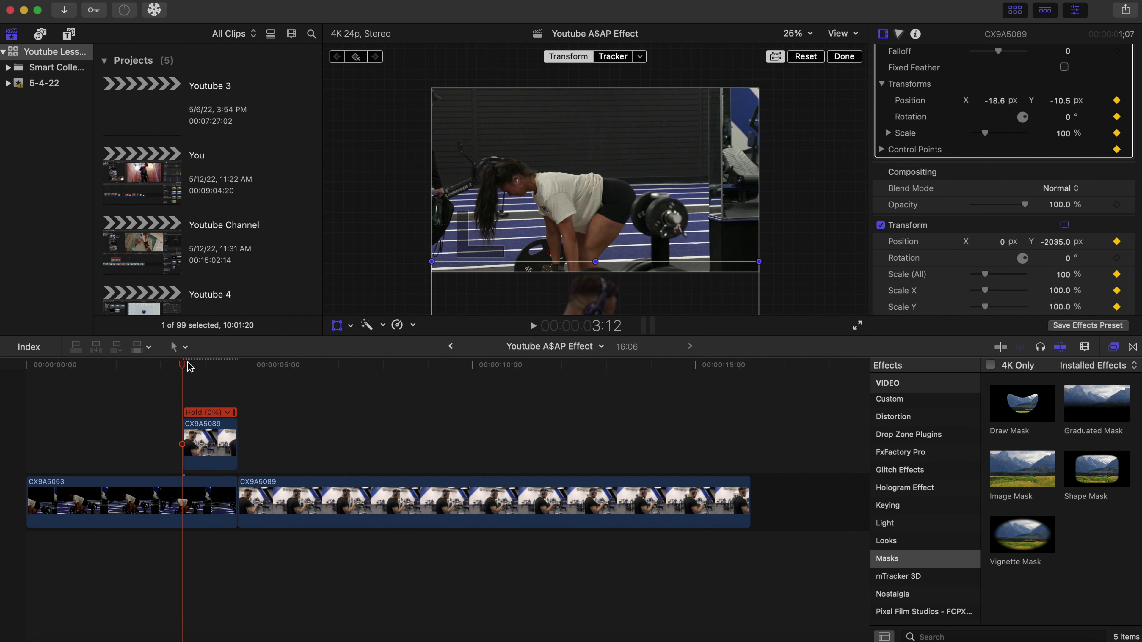
Step: At 4:03, set Position Y to 0 so the man rises into place
{"action": "left_click_drag", "start_coordinate": [185, 368], "coordinate": [215, 381]}
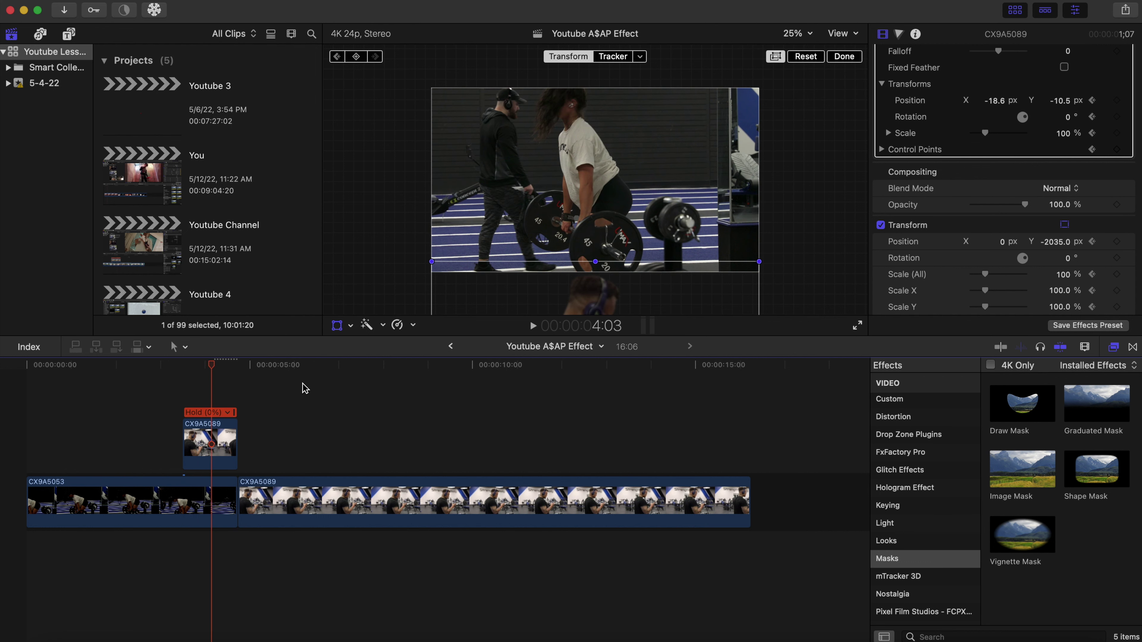
{"action": "left_click_drag", "start_coordinate": [212, 365], "coordinate": [213, 367]}
{"action": "left_click", "coordinate": [1056, 242]}
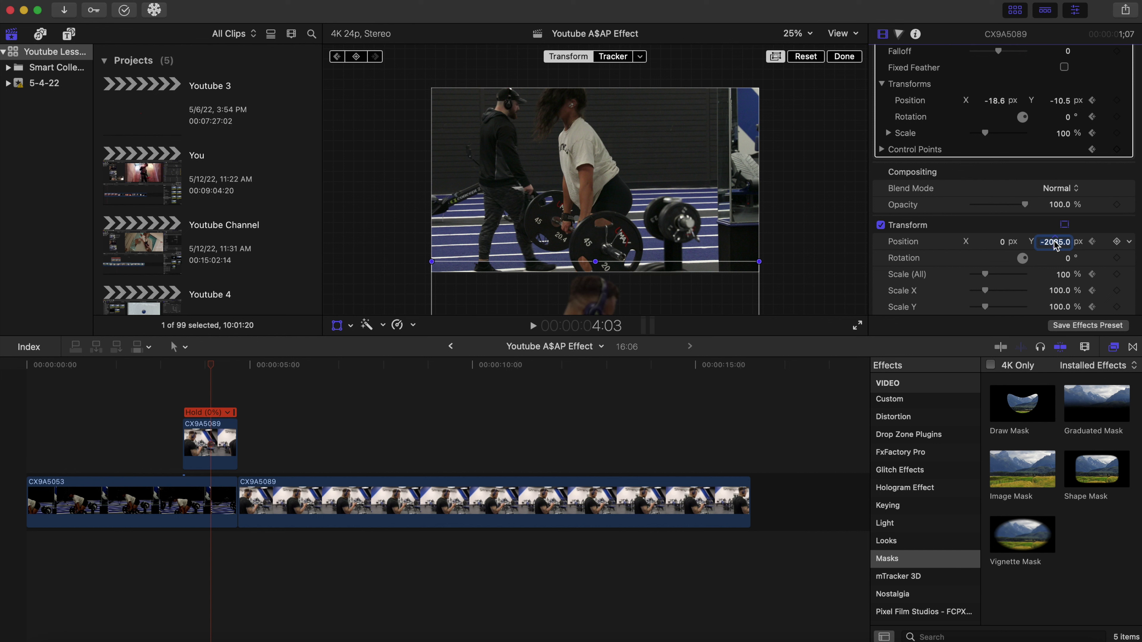
{"action": "type", "text": "0"}
{"action": "key", "text": "Return"}
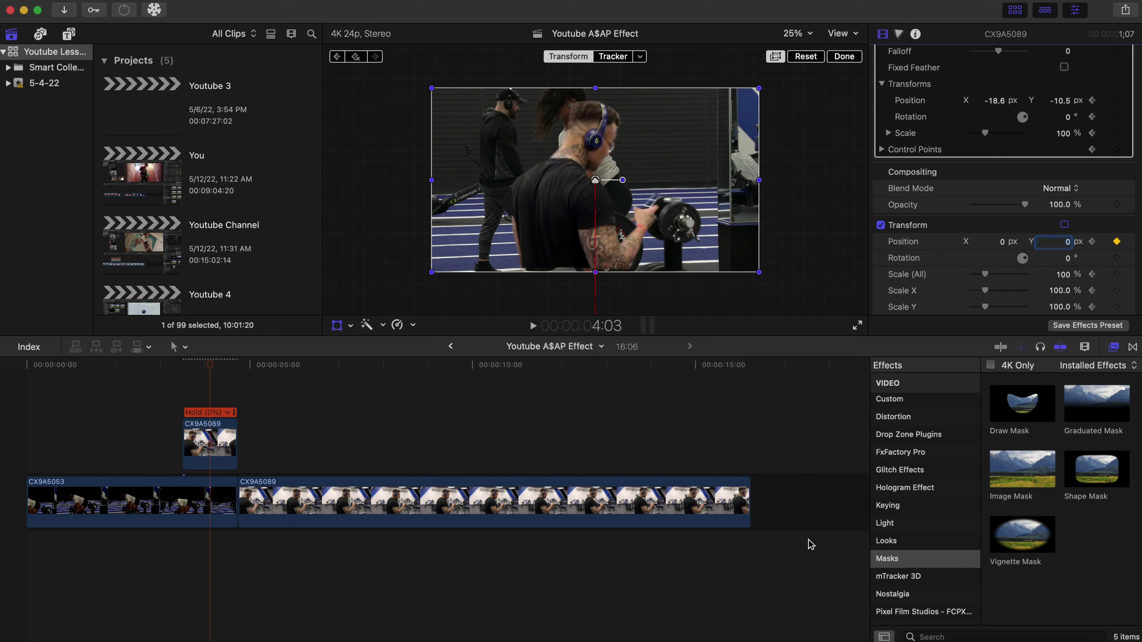
Step: Play back the rising animation, then return to 3:12 with the hold clip selected
{"action": "left_click", "coordinate": [21, 439]}
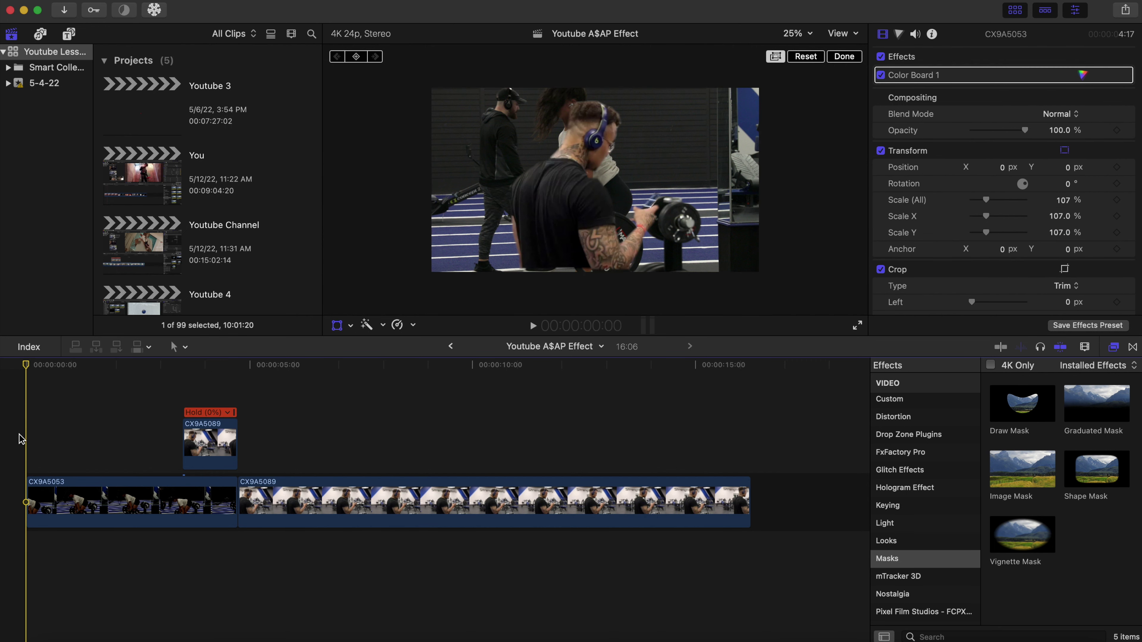
{"action": "key", "text": "space"}
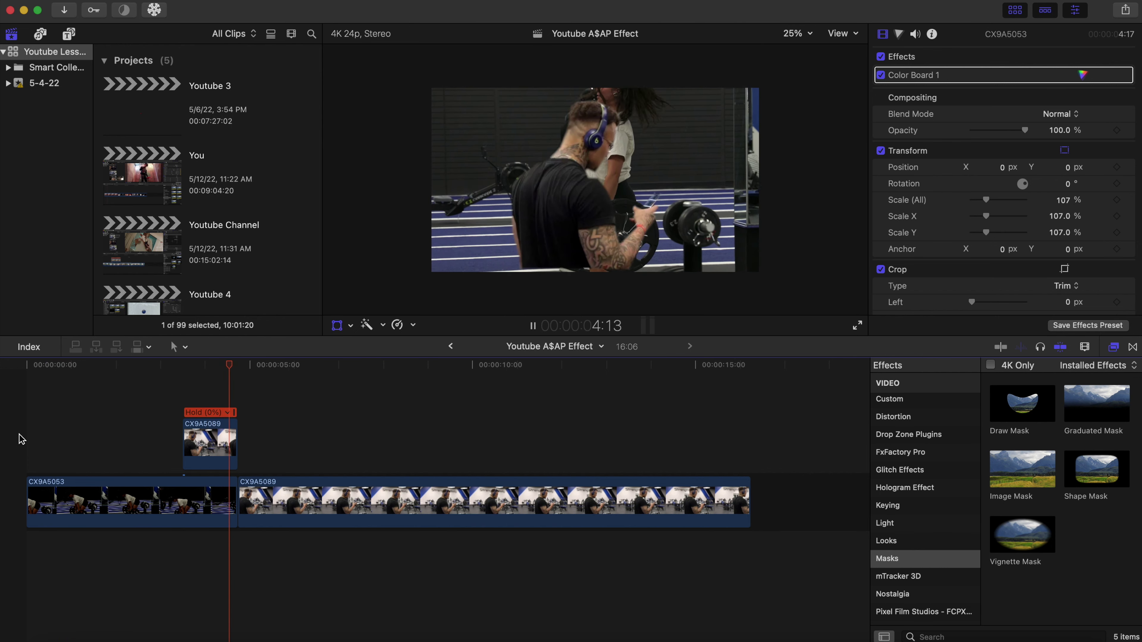
{"action": "left_click", "coordinate": [178, 403]}
{"action": "key", "text": "space"}
{"action": "key", "text": "shift+t"}
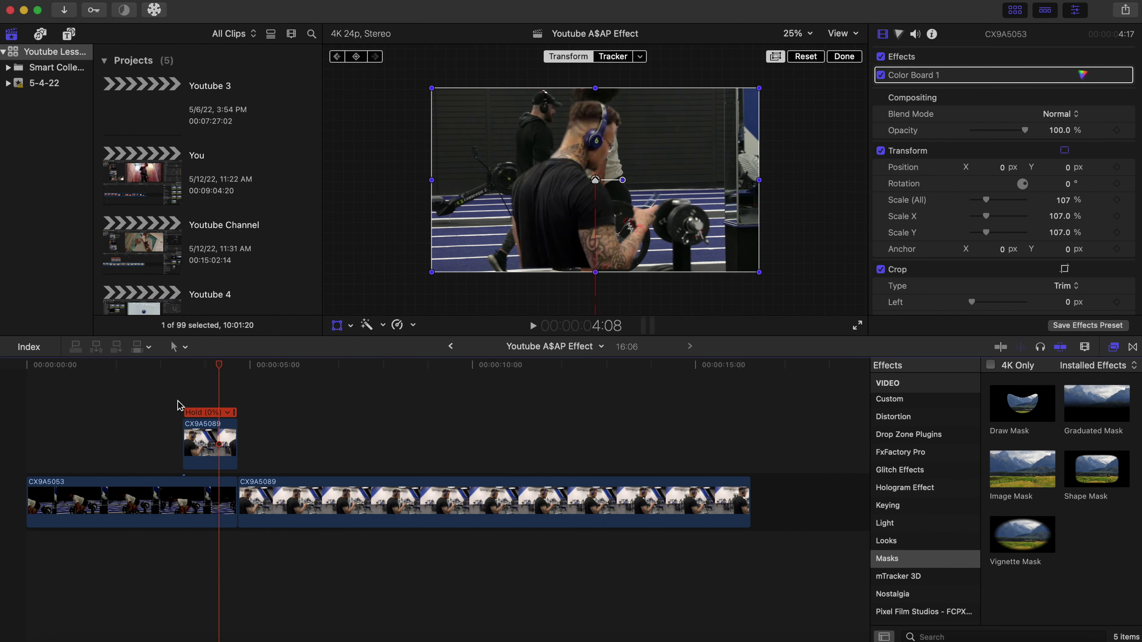
{"action": "left_click", "coordinate": [181, 405]}
{"action": "left_click", "coordinate": [202, 438]}
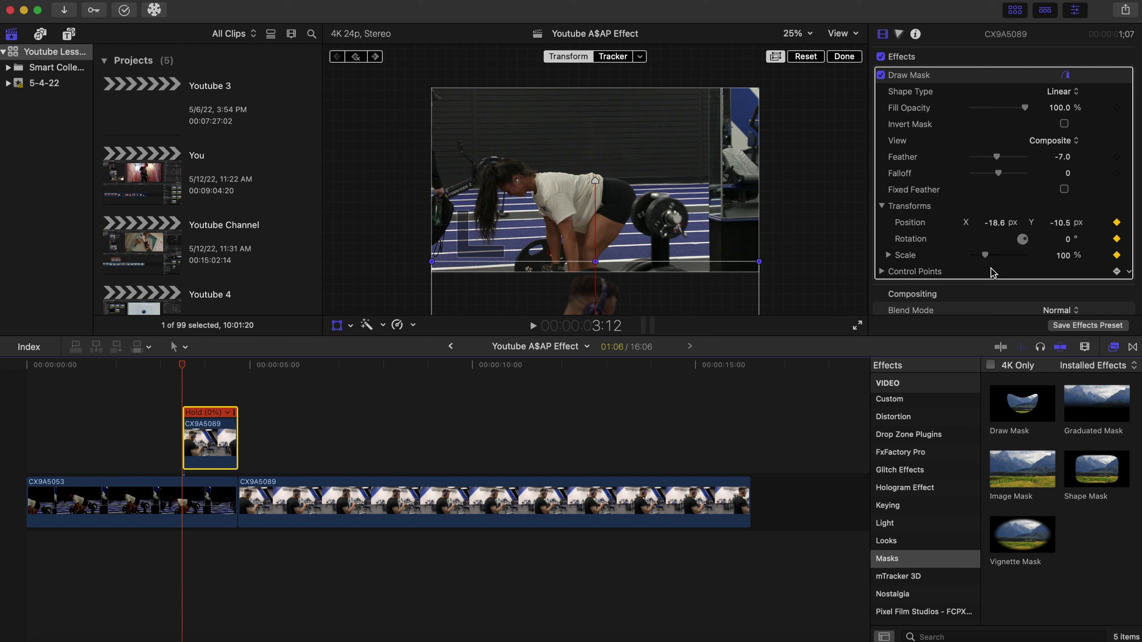
Step: Apply the Directional blur (Amount 25.0, Angle 0°) to the connected hold clip
{"action": "scroll", "coordinate": [992, 272], "scroll_direction": "down", "scroll_amount": 5}
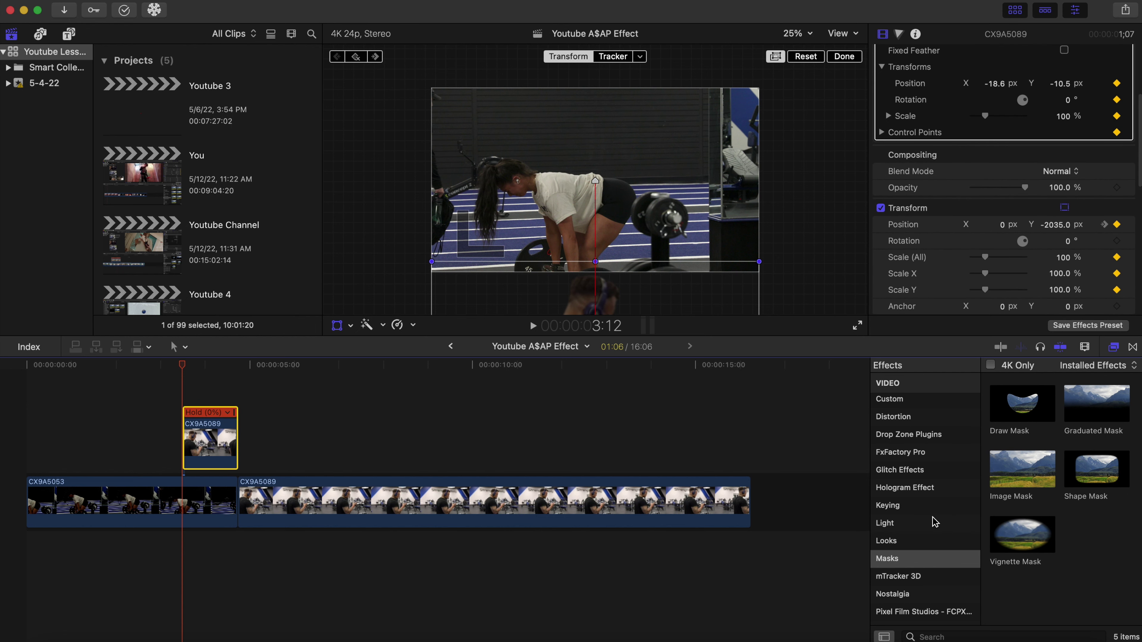
{"action": "scroll", "coordinate": [935, 522], "scroll_direction": "up", "scroll_amount": 5}
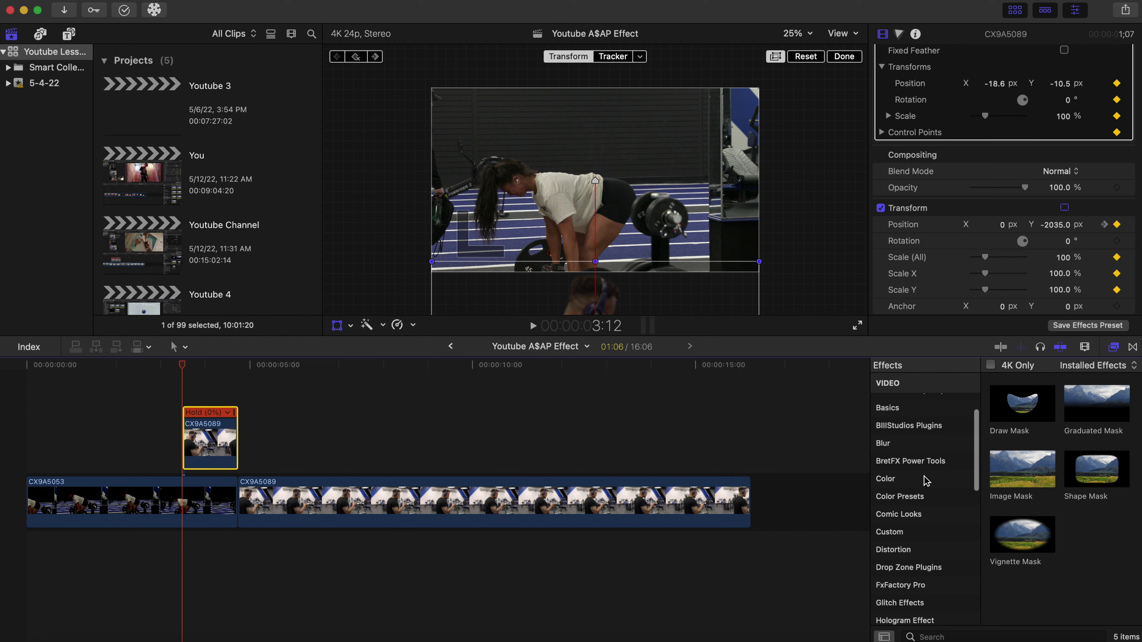
{"action": "left_click", "coordinate": [913, 445]}
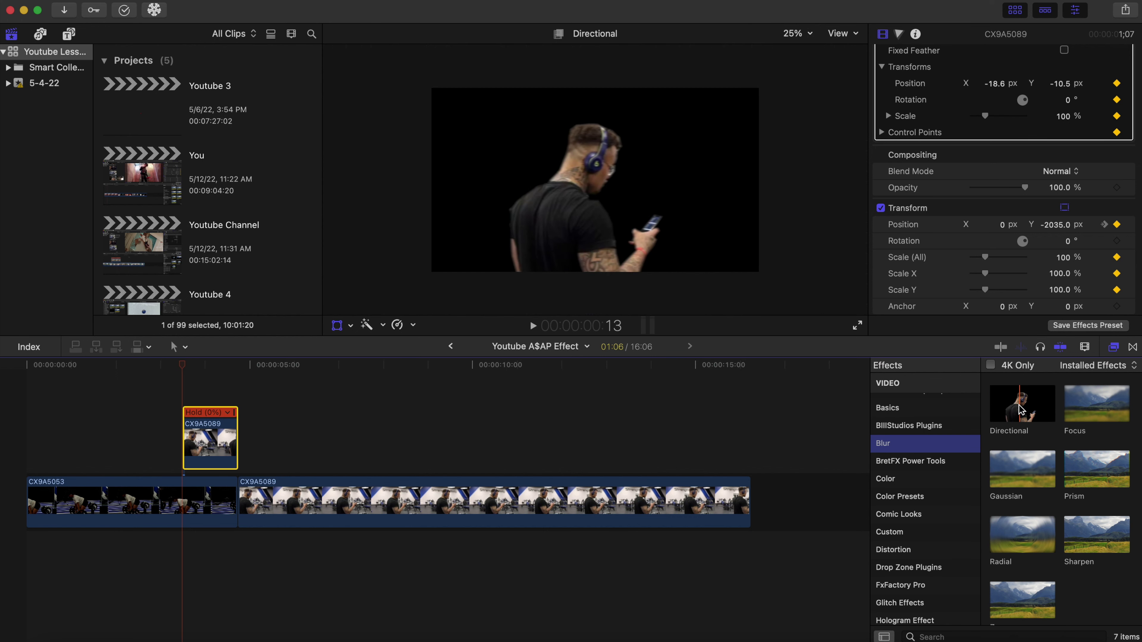
{"action": "left_click_drag", "start_coordinate": [407, 476], "coordinate": [215, 449]}
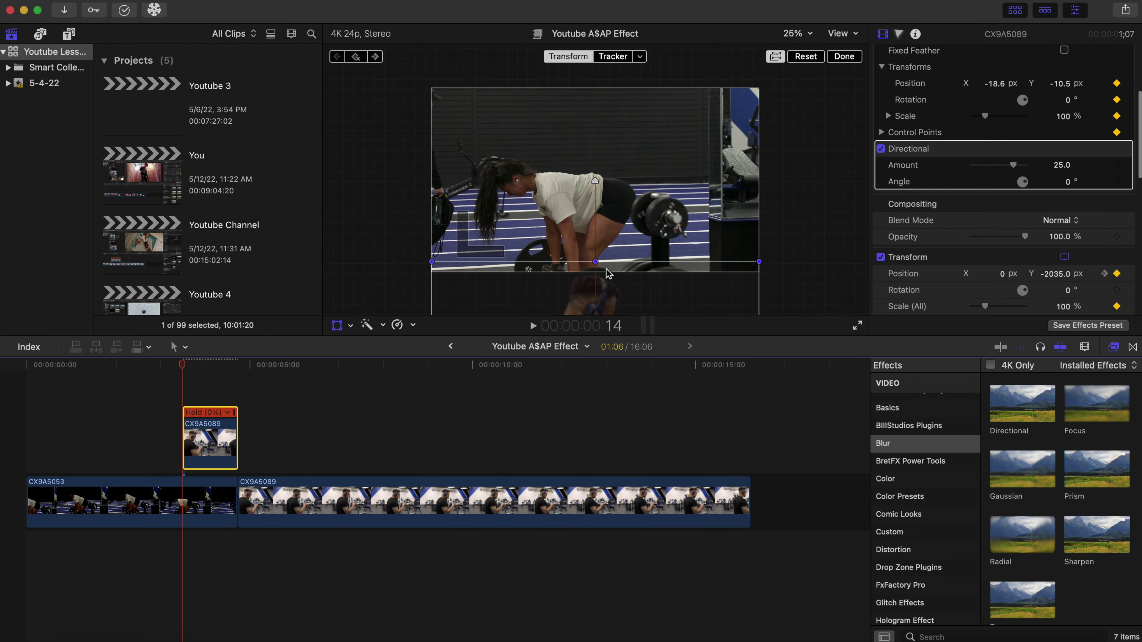
Step: Preview the blur, then strengthen it and tilt its Angle to 88.4° using the on-screen control
{"action": "key", "text": "space"}
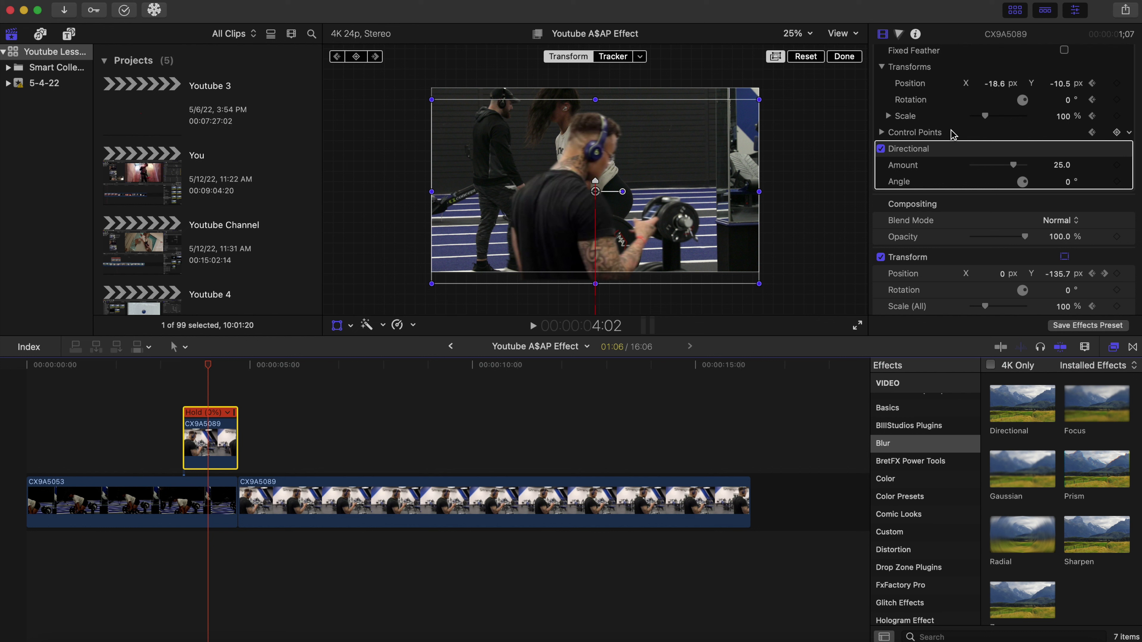
{"action": "left_click", "coordinate": [951, 153]}
{"action": "left_click", "coordinate": [949, 153]}
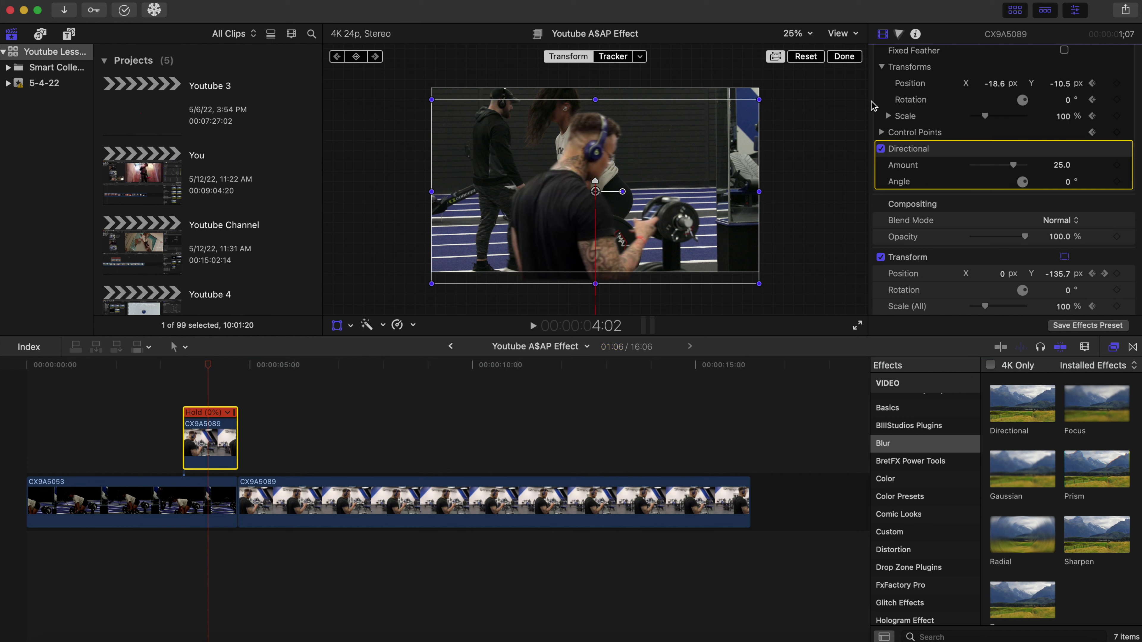
{"action": "left_click", "coordinate": [847, 57]}
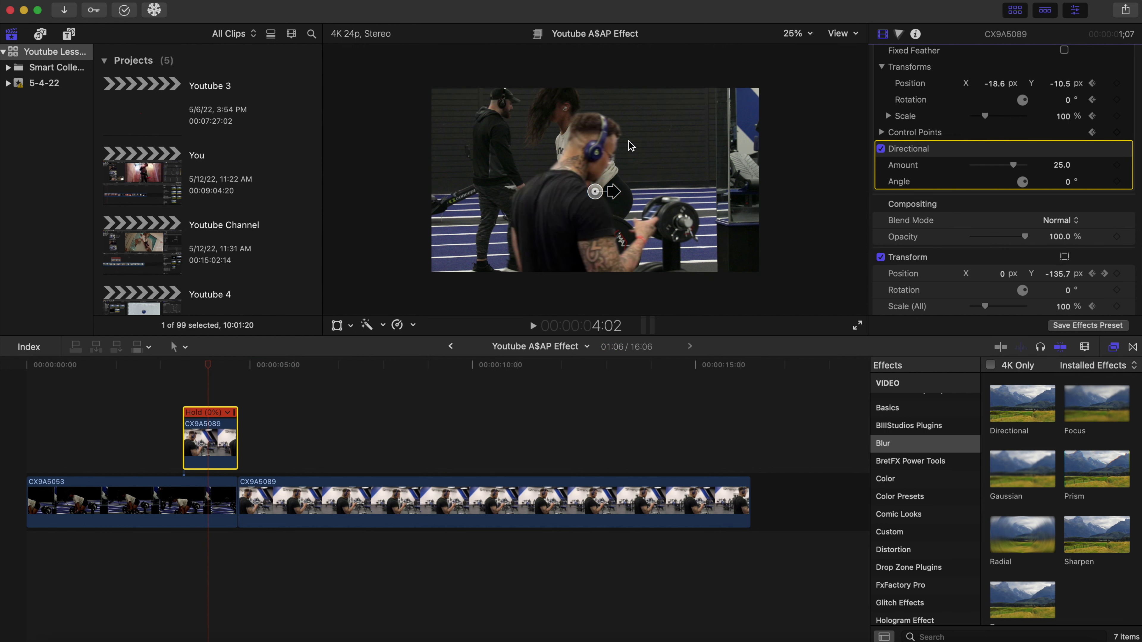
{"action": "left_click_drag", "start_coordinate": [614, 192], "coordinate": [595, 165]}
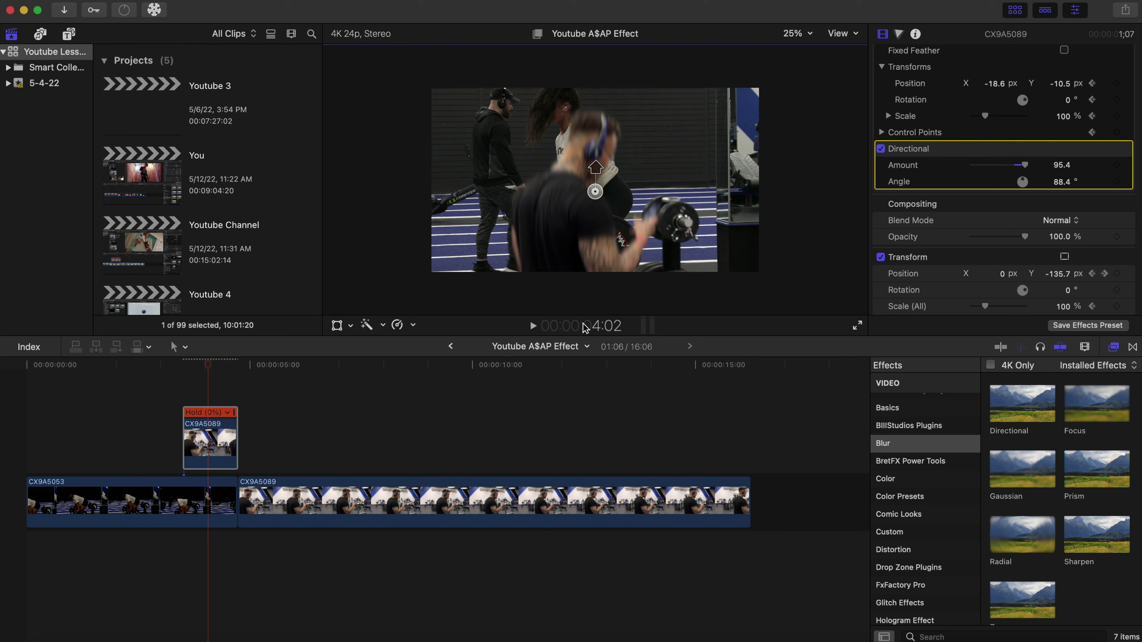
Step: Keyframe blur Amount 104.4 at 3:12, easing to 13.0 by 4:12
{"action": "mouse_move", "coordinate": [195, 372]}
{"action": "left_mouse_down"}
{"action": "mouse_move", "coordinate": [185, 373]}
{"action": "mouse_move", "coordinate": [220, 381]}
{"action": "mouse_move", "coordinate": [190, 386]}
{"action": "left_mouse_up"}
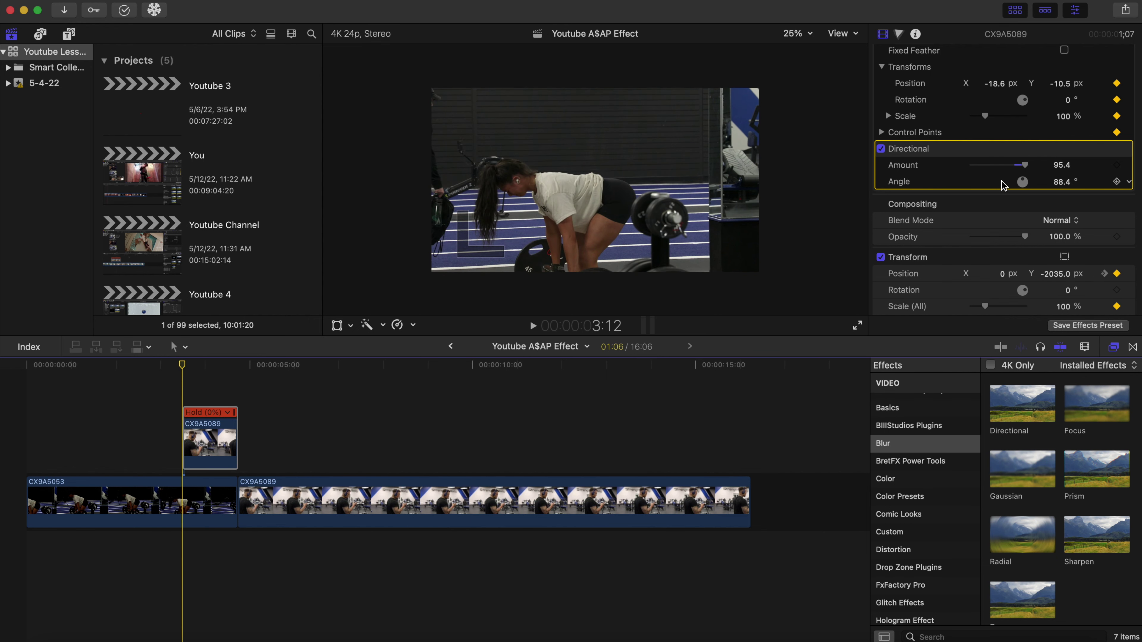
{"action": "left_click", "coordinate": [1117, 166]}
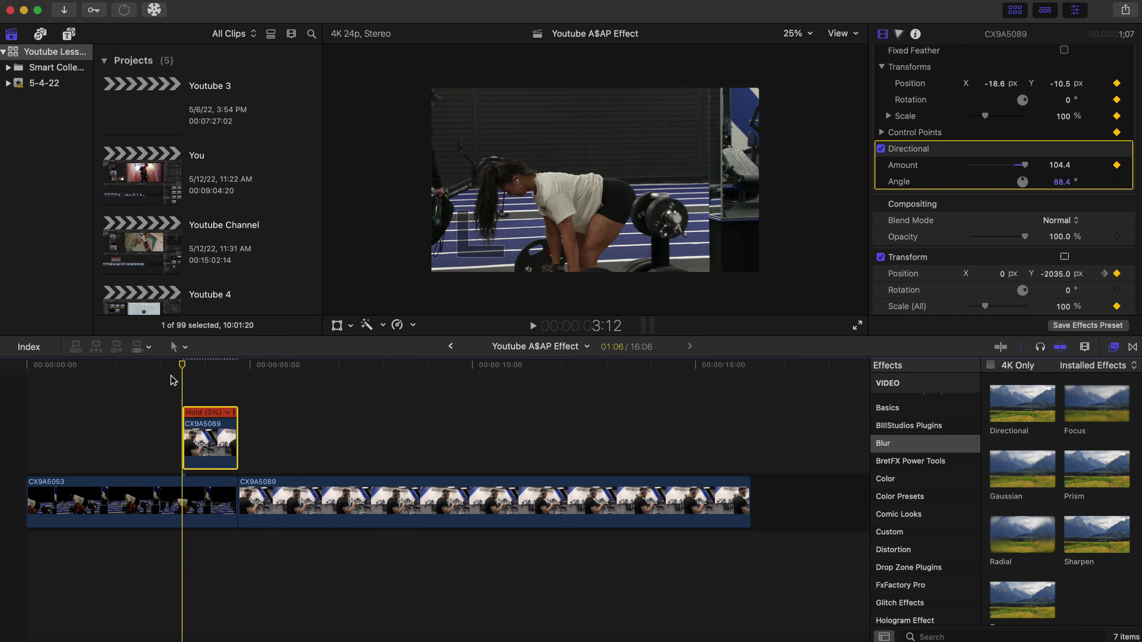
{"action": "left_click_drag", "start_coordinate": [188, 369], "coordinate": [228, 391]}
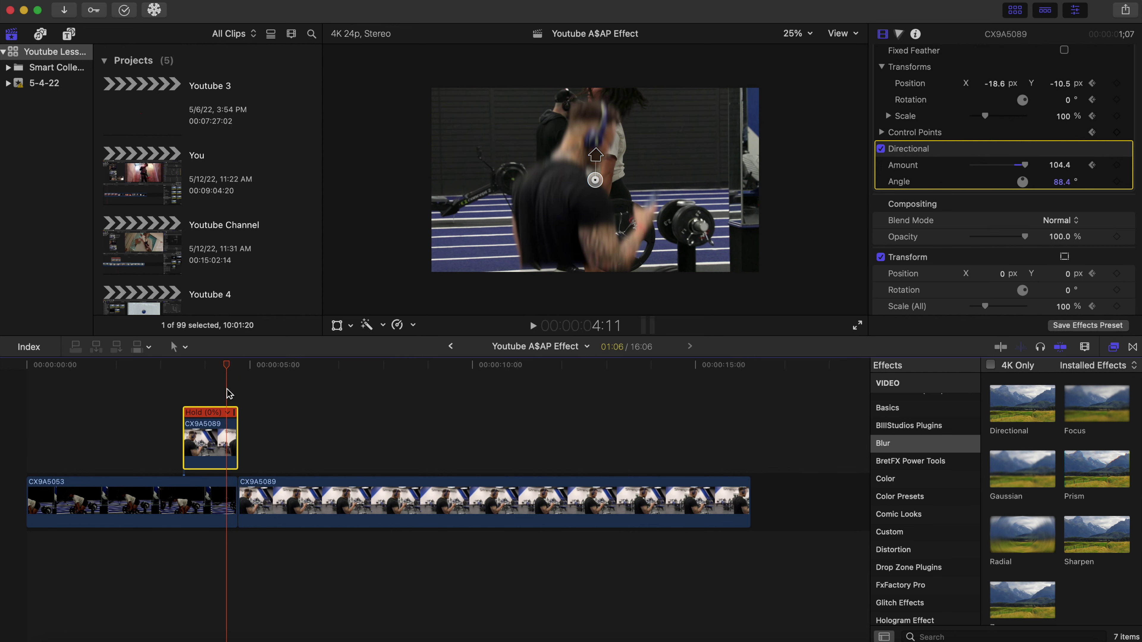
{"action": "left_click_drag", "start_coordinate": [1025, 165], "coordinate": [1001, 171]}
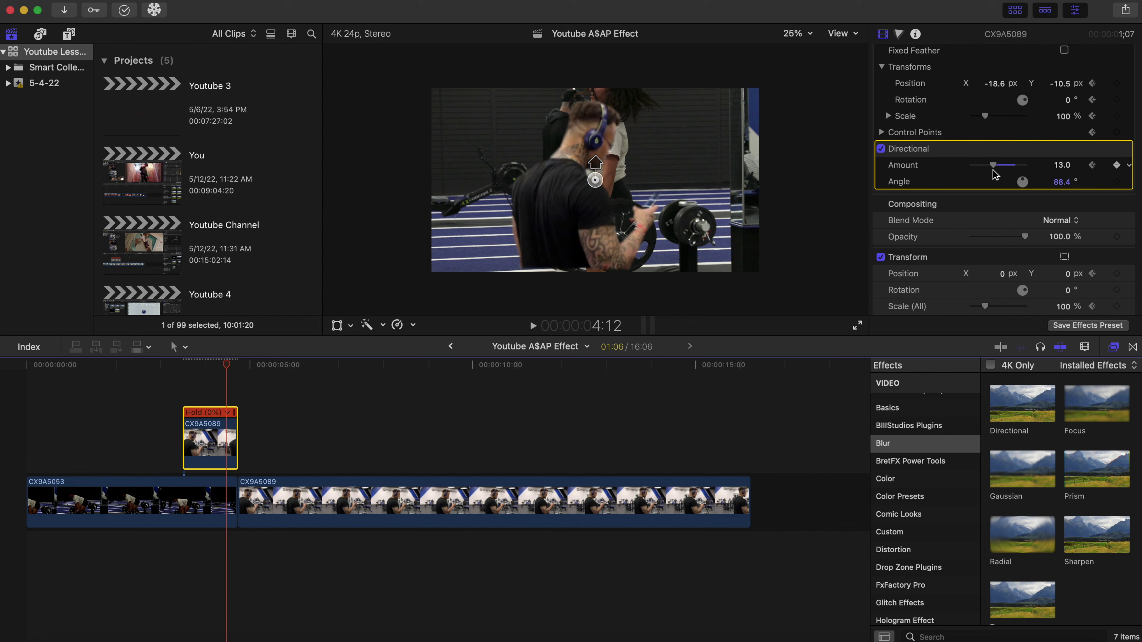
{"action": "left_click", "coordinate": [132, 404]}
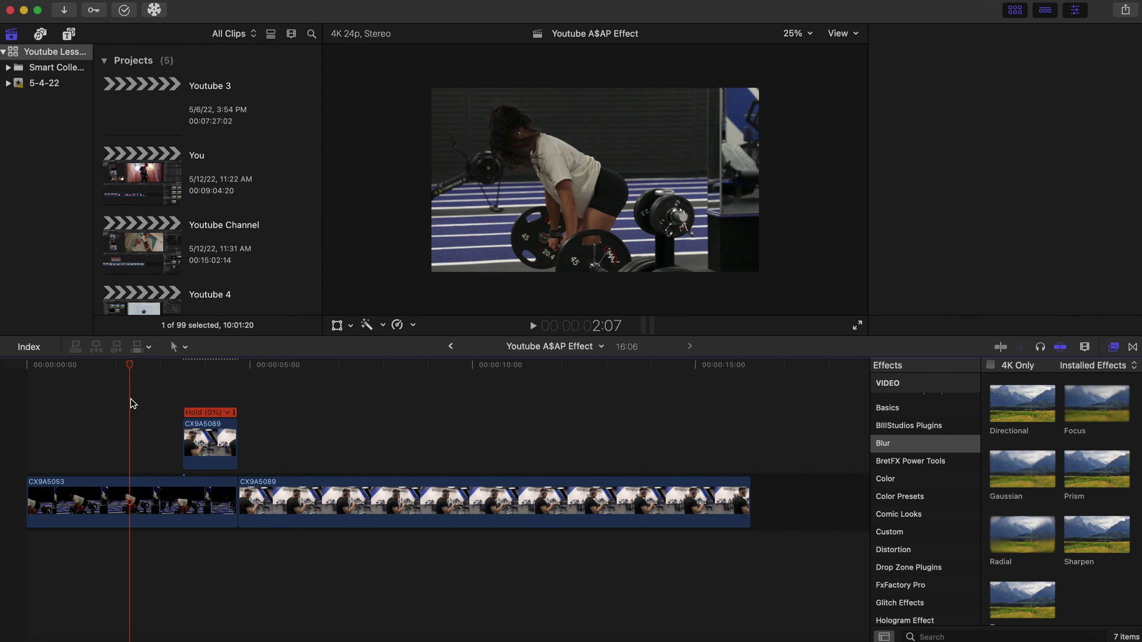
{"action": "key", "text": "space"}
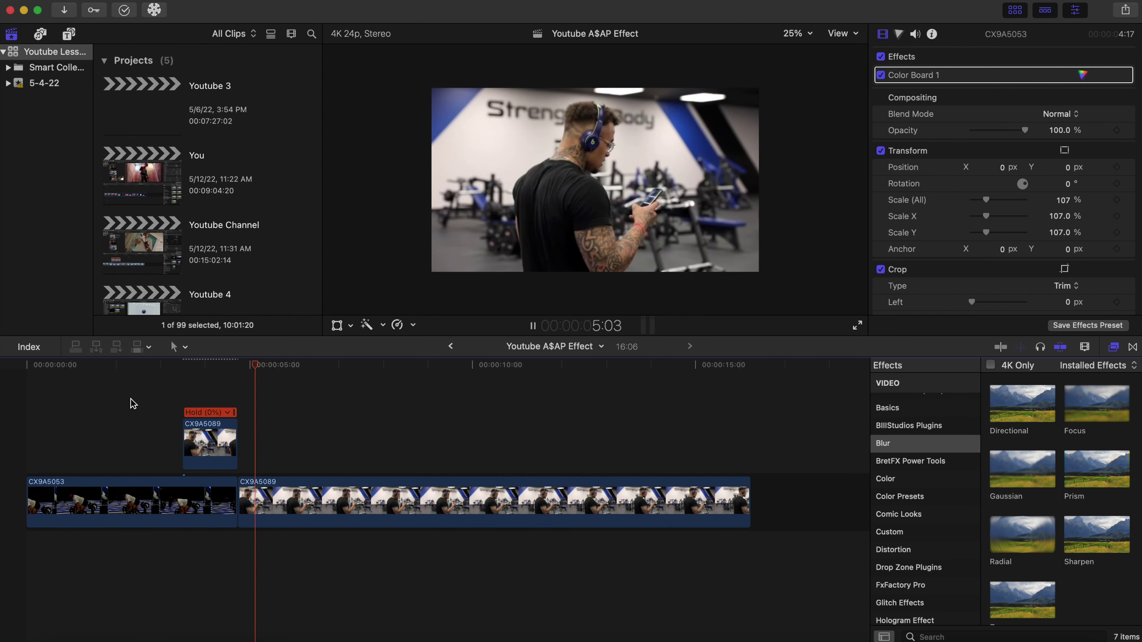
{"action": "left_click", "coordinate": [133, 404]}
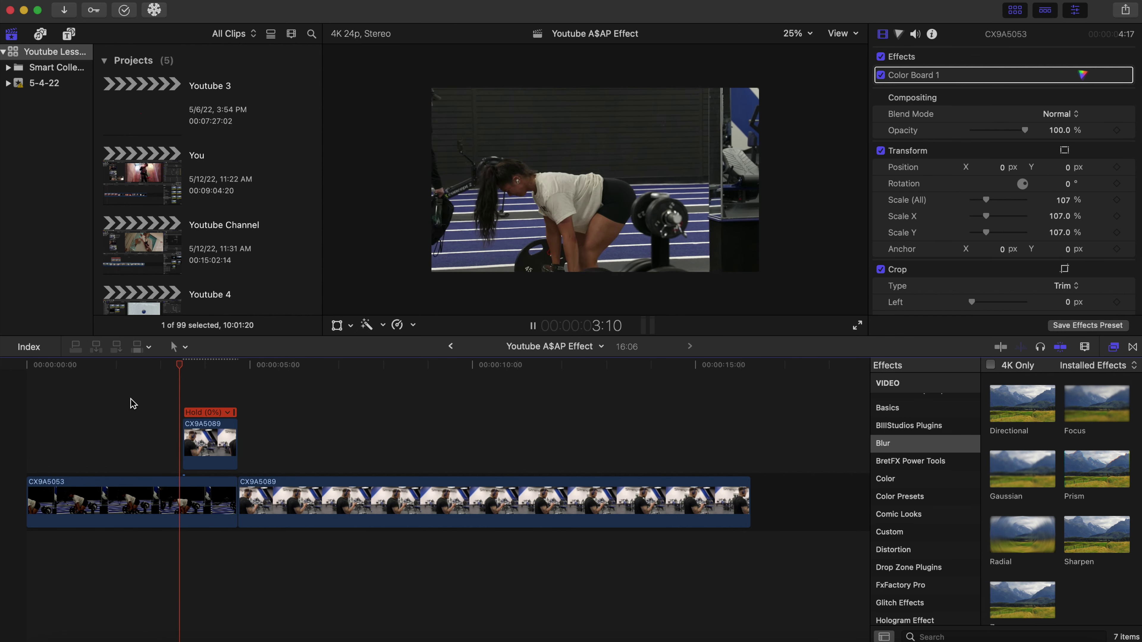
{"action": "key", "text": "space"}
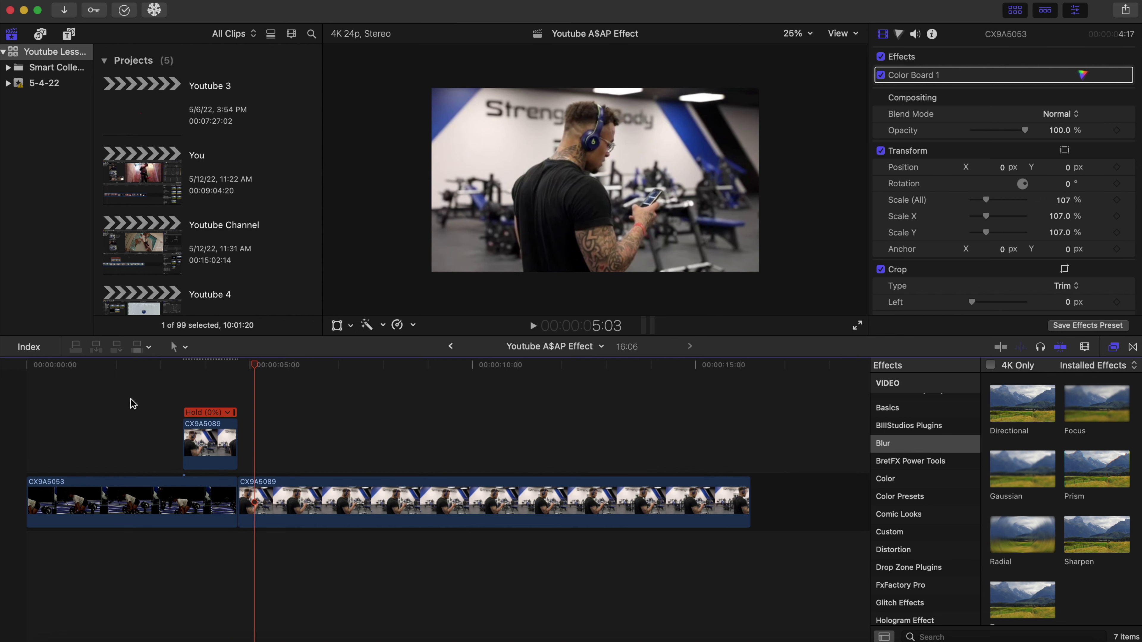
{"action": "left_click", "coordinate": [187, 391]}
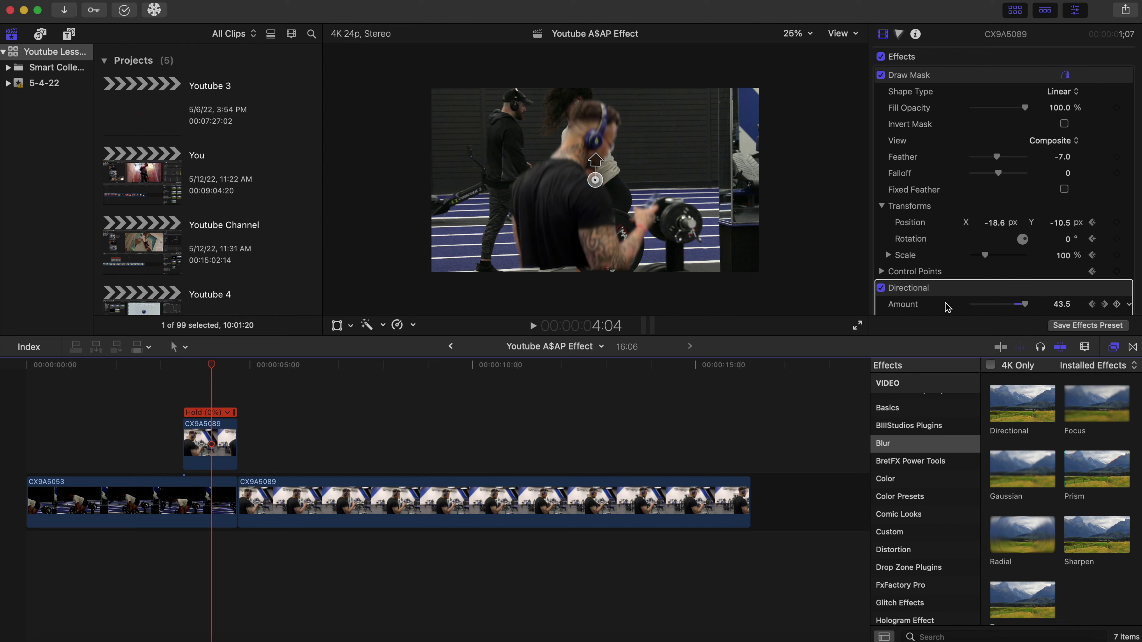
Step: Scale the masked hold clip to 112% with Scale (All)
{"action": "scroll", "coordinate": [948, 307], "scroll_direction": "down", "scroll_amount": 3}
{"action": "scroll", "coordinate": [947, 307], "scroll_direction": "down", "scroll_amount": 5}
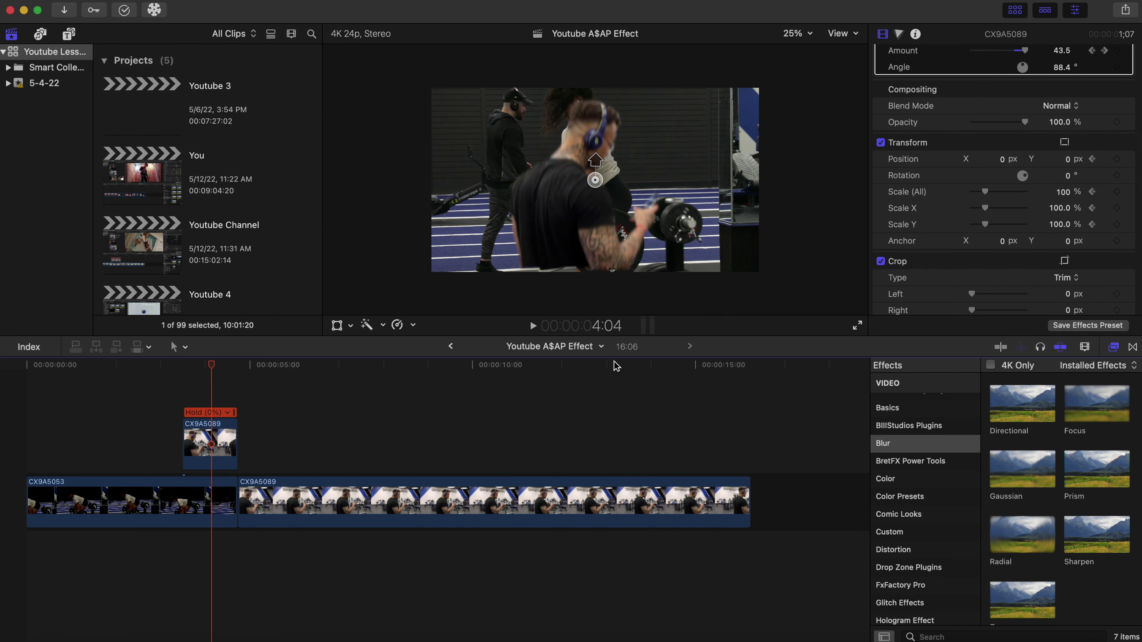
{"action": "left_click_drag", "start_coordinate": [987, 195], "coordinate": [989, 196]}
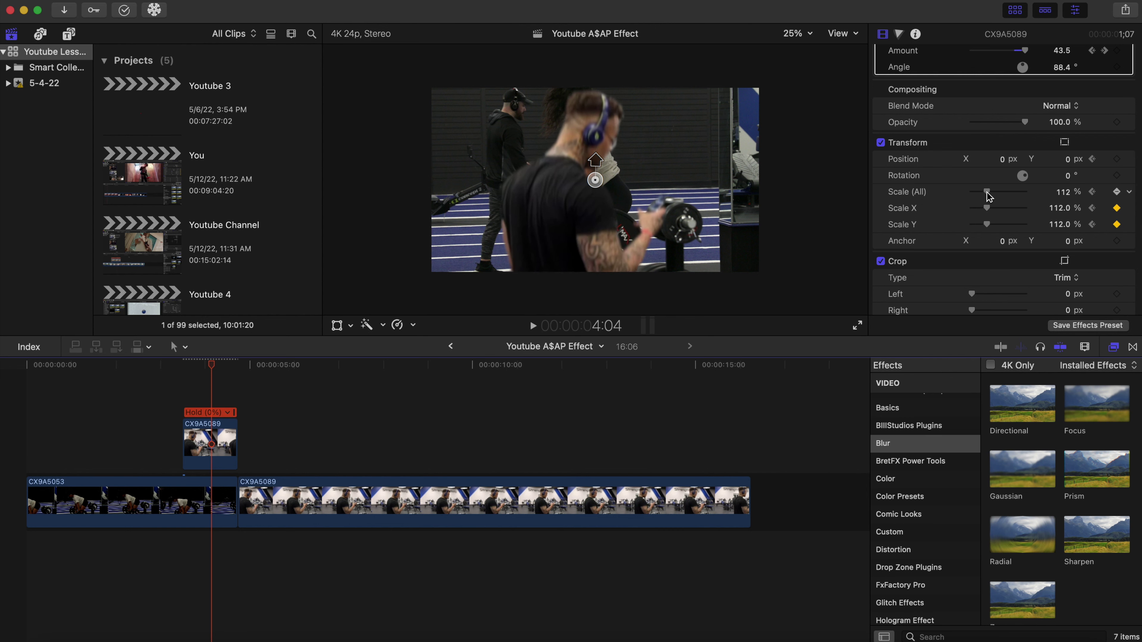
Step: Set the main CX9A5089 clip's Scale (All) to 112% as well
{"action": "left_click", "coordinate": [347, 512]}
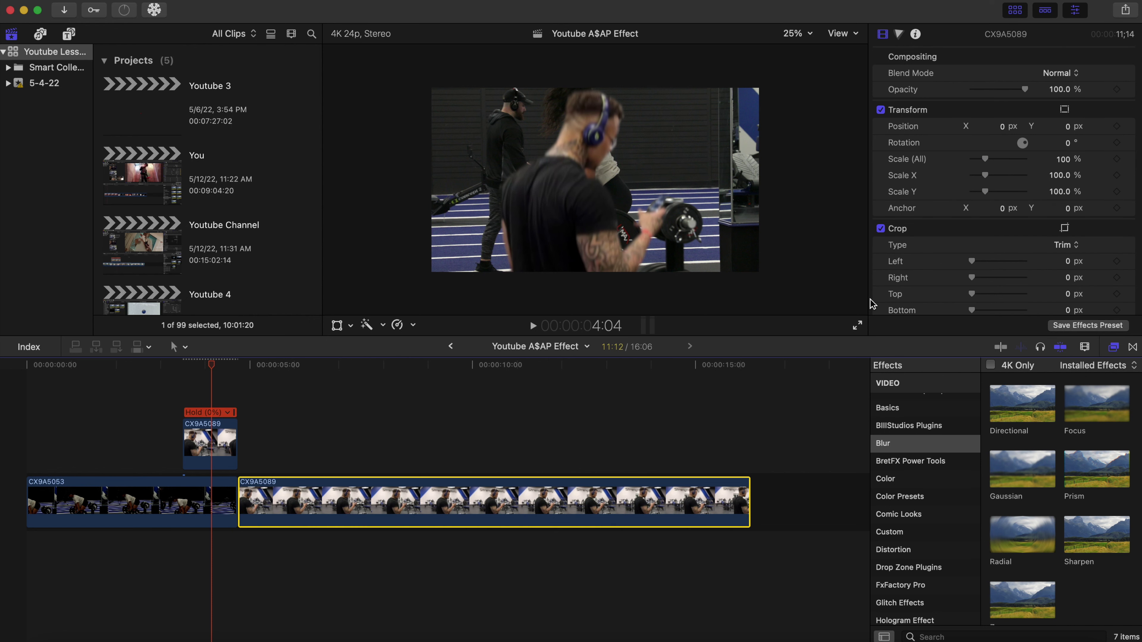
{"action": "left_click", "coordinate": [1064, 159]}
{"action": "type", "text": "112"}
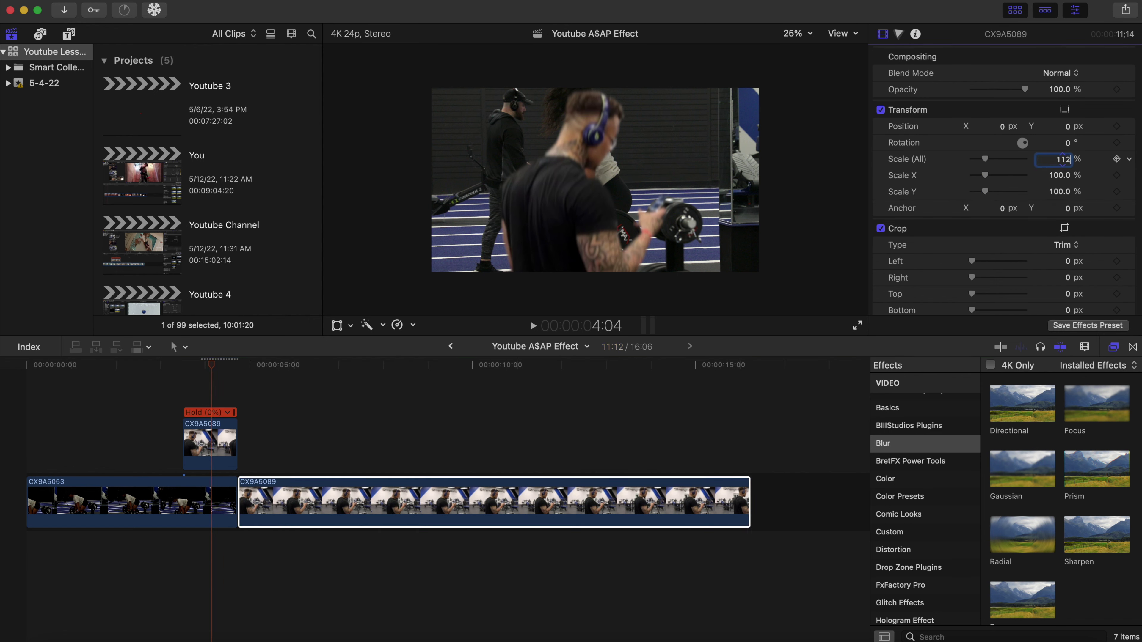
{"action": "key", "text": "Return"}
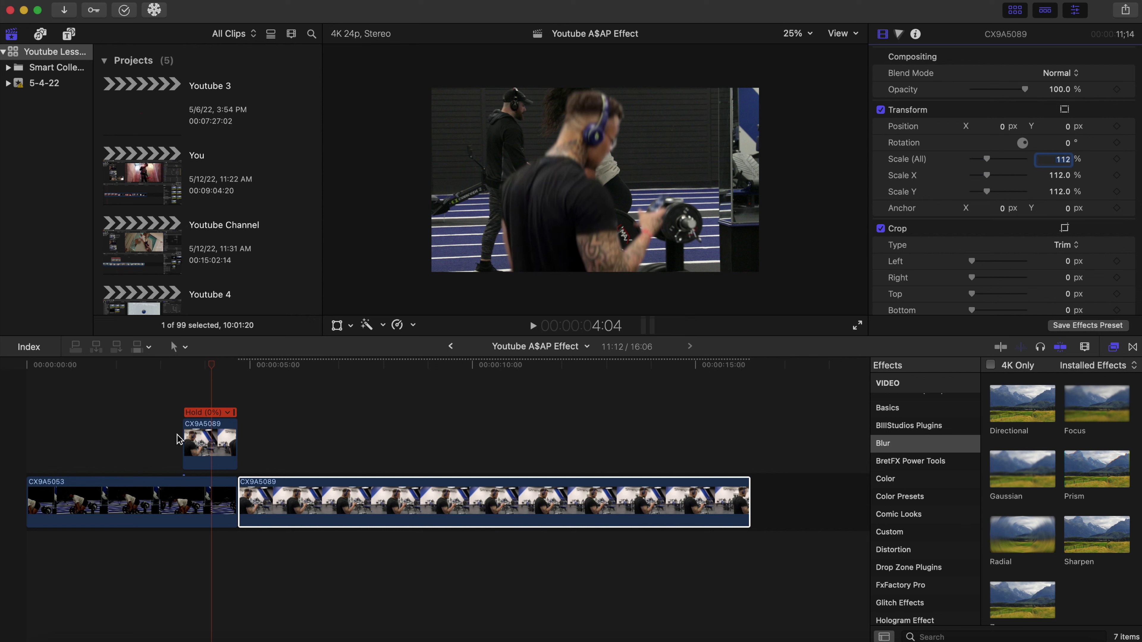
{"action": "left_click", "coordinate": [176, 414]}
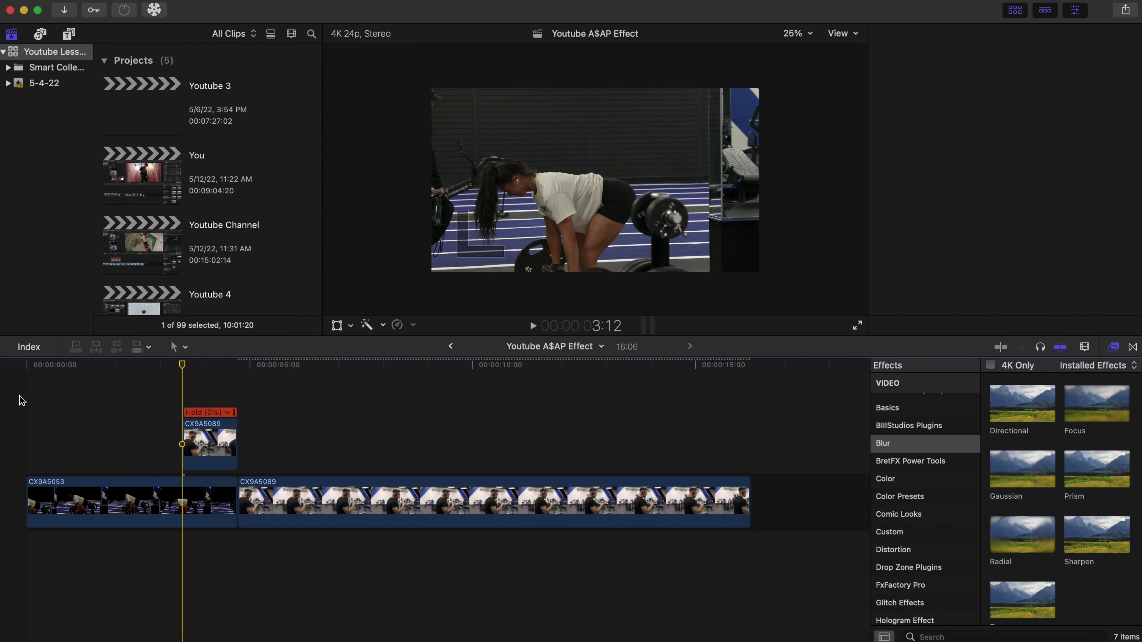
Step: Go to the timeline start and set the viewer zoom to Fit
{"action": "key", "text": "Home"}
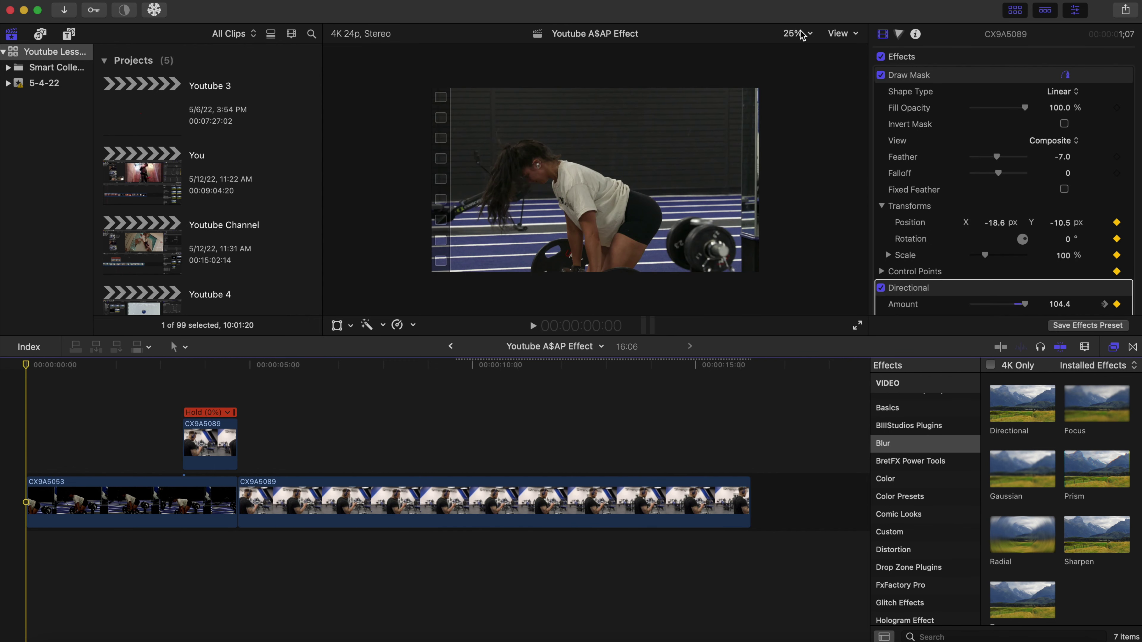
{"action": "left_click", "coordinate": [803, 34]}
{"action": "left_click", "coordinate": [810, 53]}
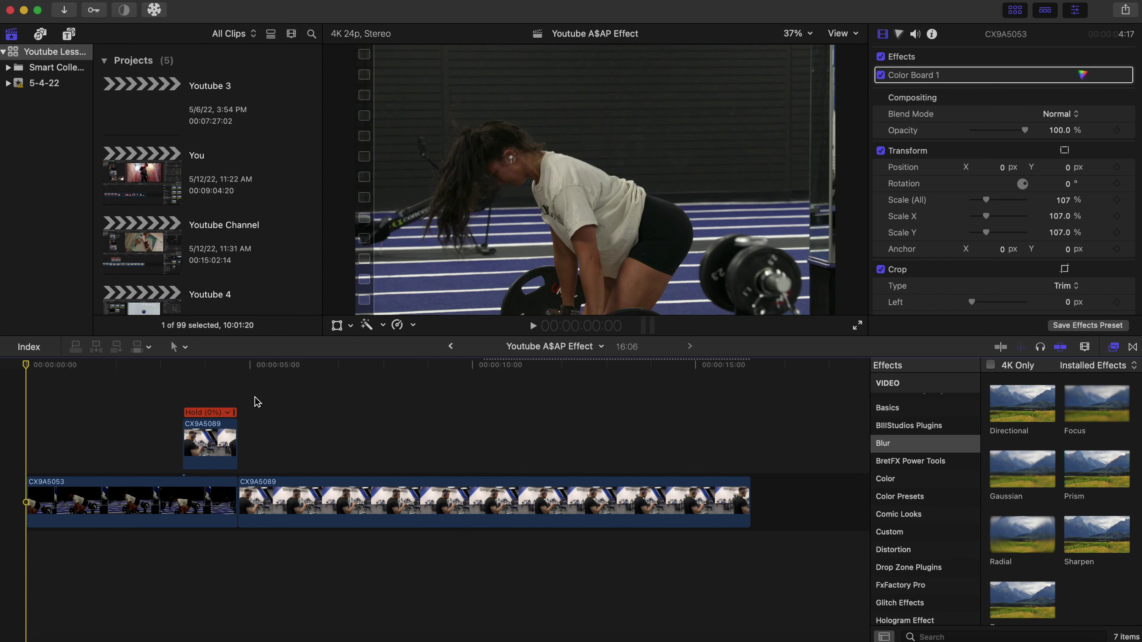
Step: Play back the sequence, then park the playhead at 4:02 in the hold clip
{"action": "key", "text": "space"}
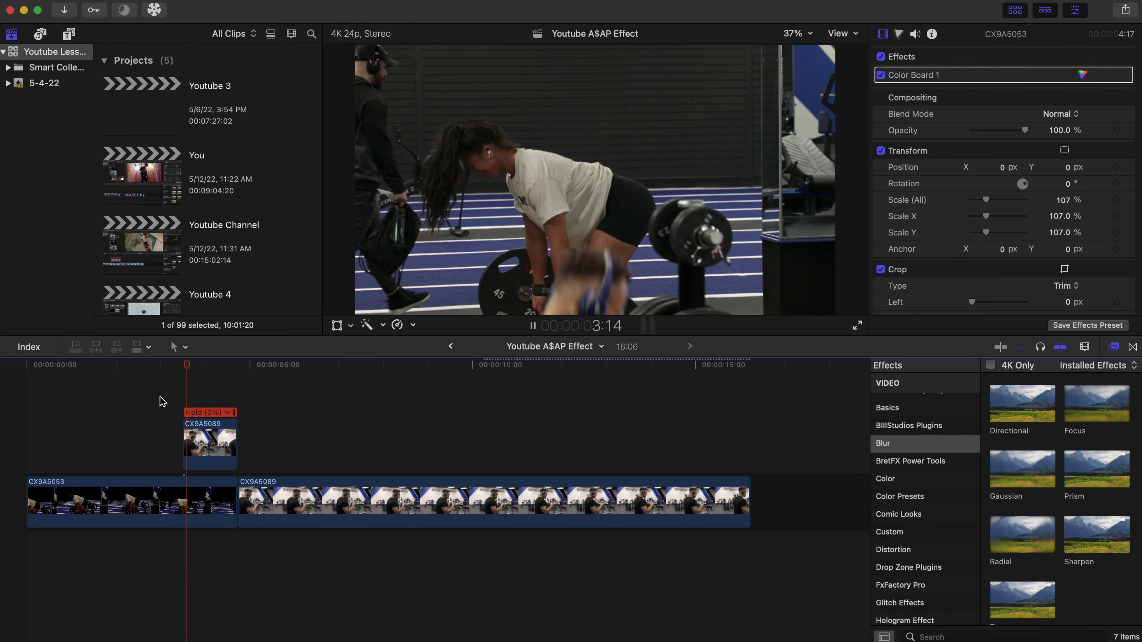
{"action": "key", "text": "space"}
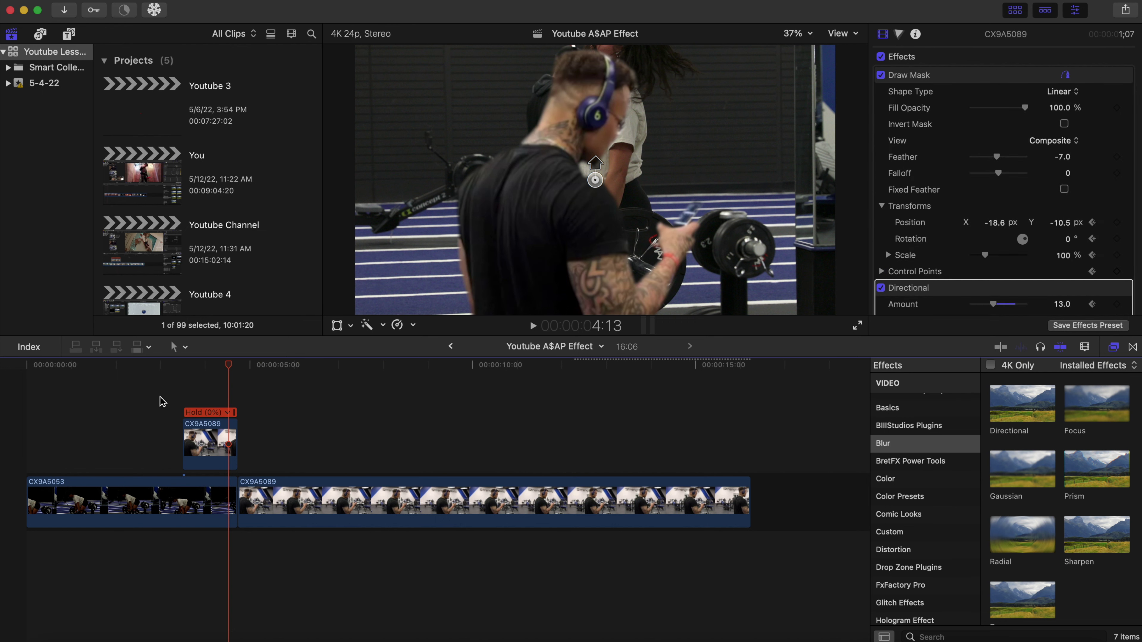
{"action": "left_click", "coordinate": [139, 401]}
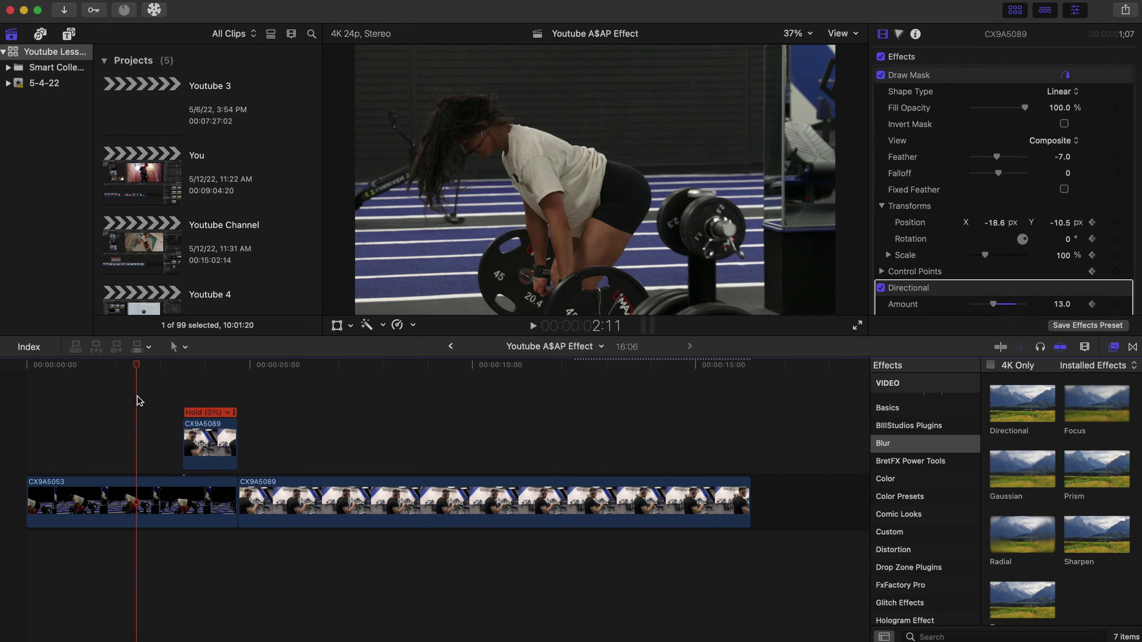
{"action": "key", "text": "space"}
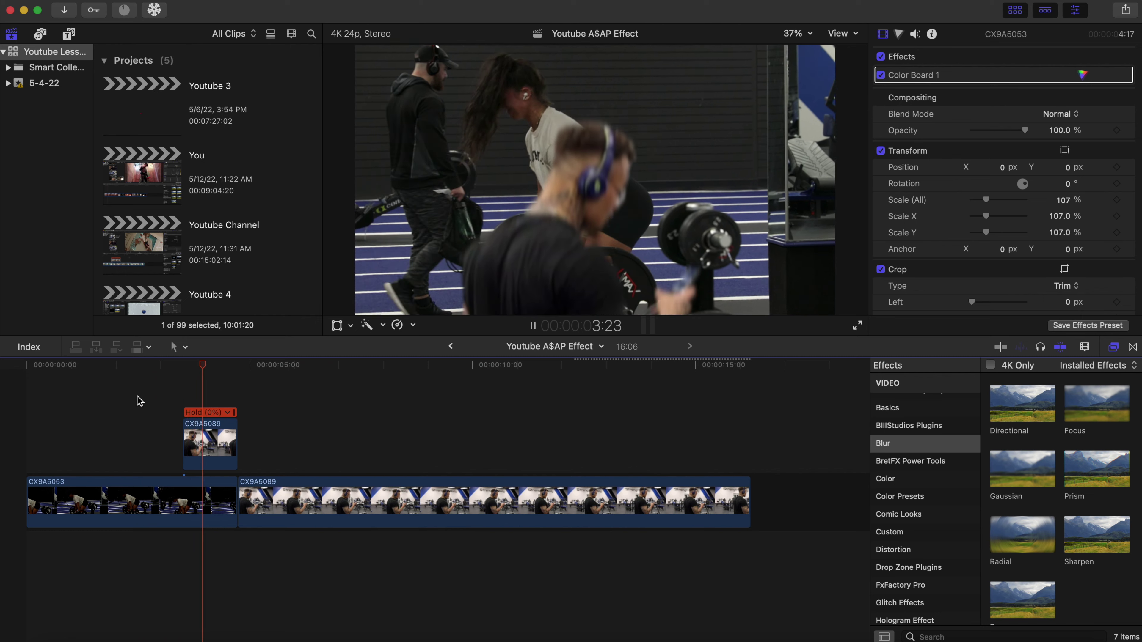
{"action": "key", "text": "space"}
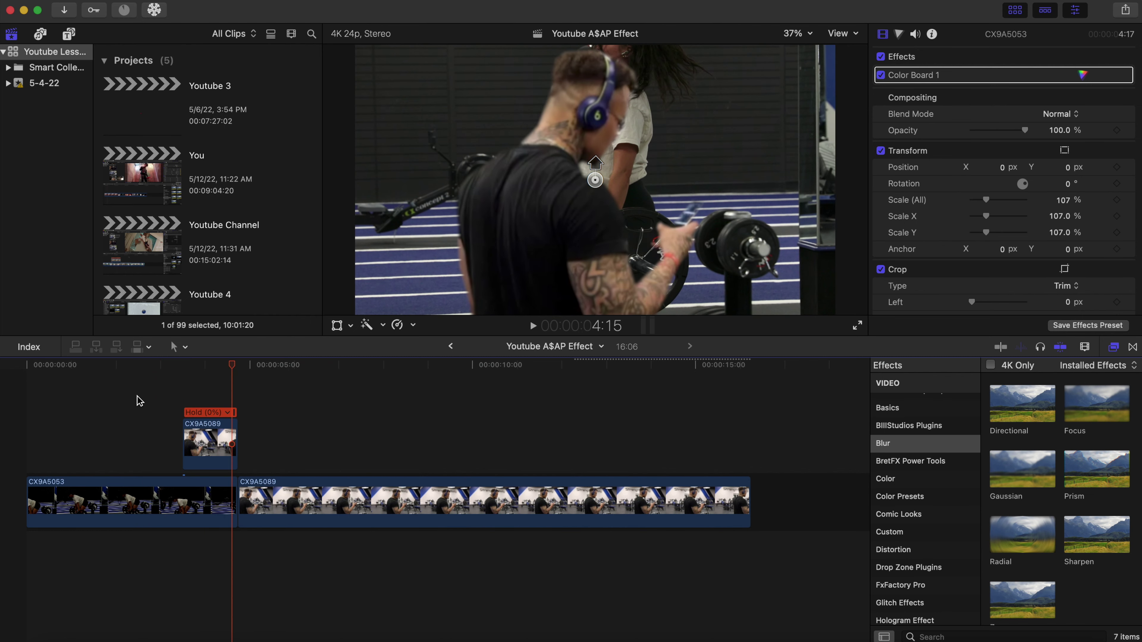
{"action": "left_click", "coordinate": [208, 395]}
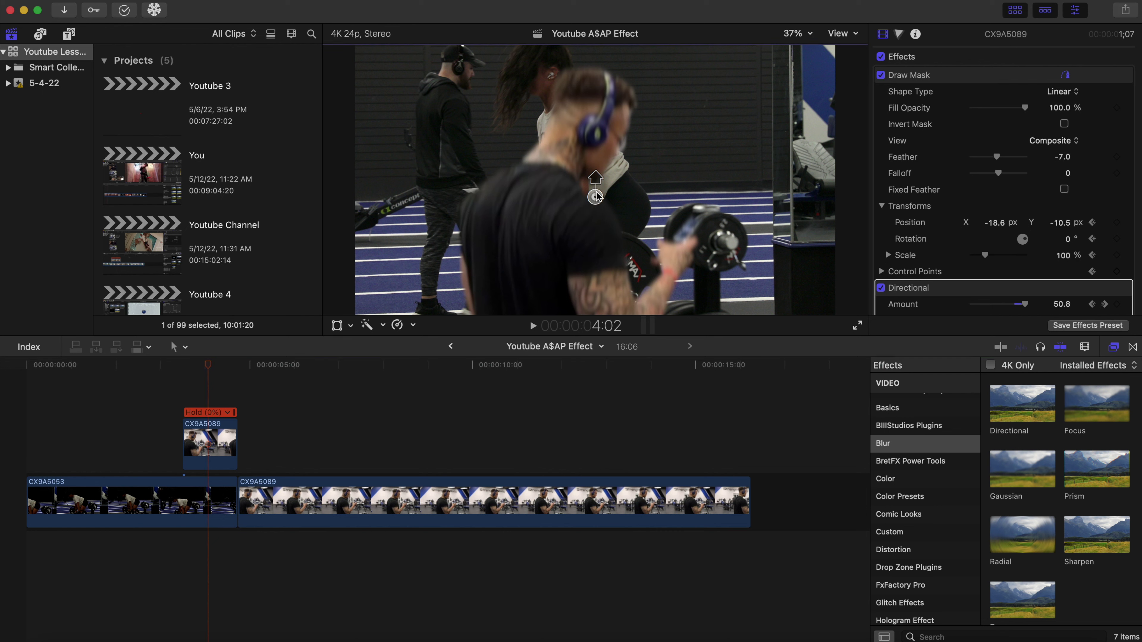
Step: Raise the blur Amount to 112.4 and trim the hold clip to start about 5 seconds later
{"action": "left_click_drag", "start_coordinate": [597, 180], "coordinate": [595, 173]}
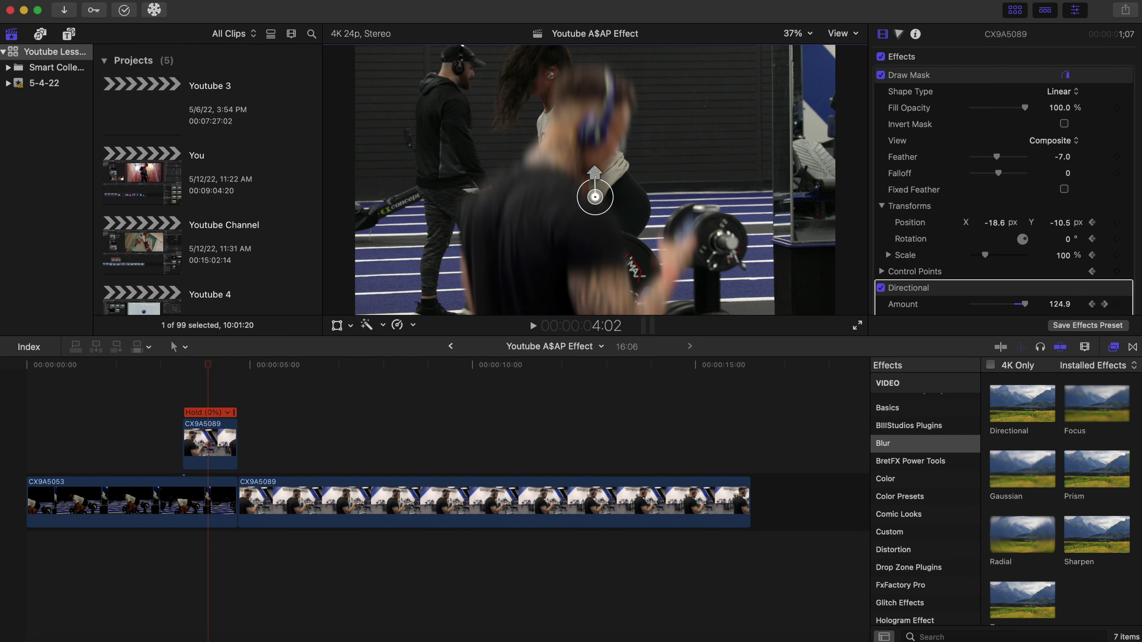
{"action": "left_click", "coordinate": [128, 402]}
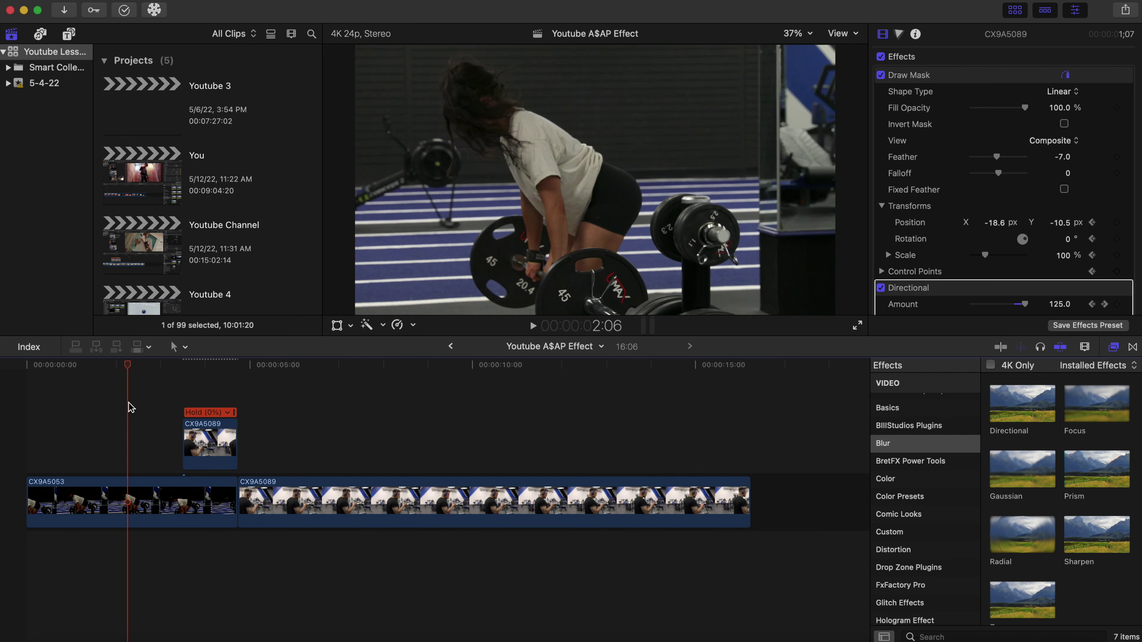
{"action": "left_click", "coordinate": [130, 407]}
{"action": "left_click_drag", "start_coordinate": [184, 443], "coordinate": [205, 443]}
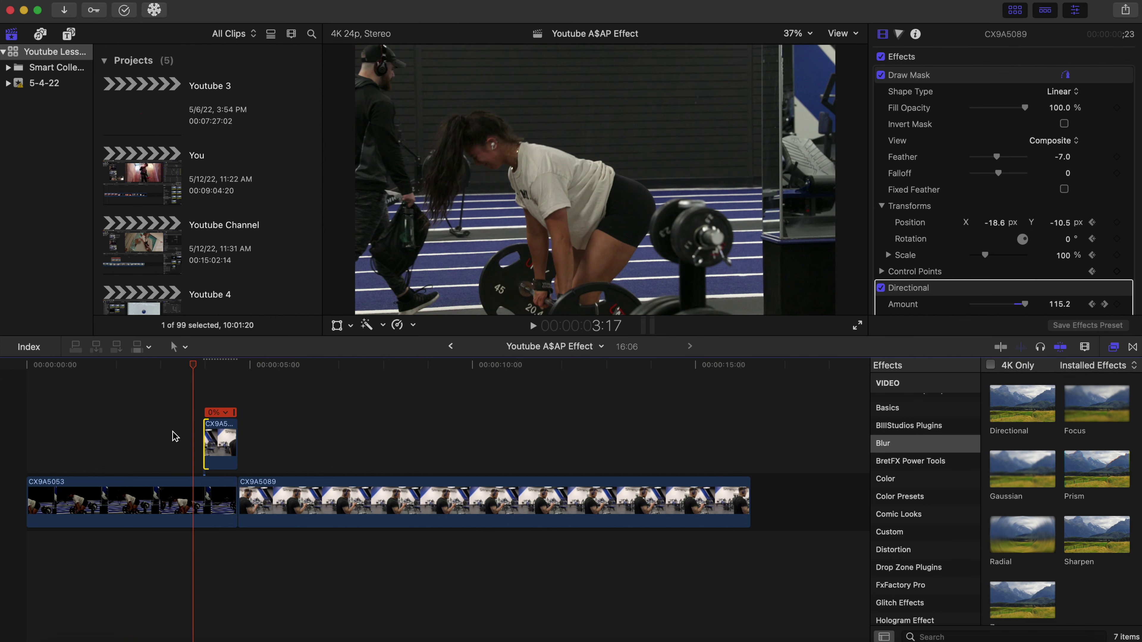
{"action": "left_click", "coordinate": [175, 436]}
Step: Play back the timeline to preview the trimmed hold clip
{"action": "key", "text": "space"}
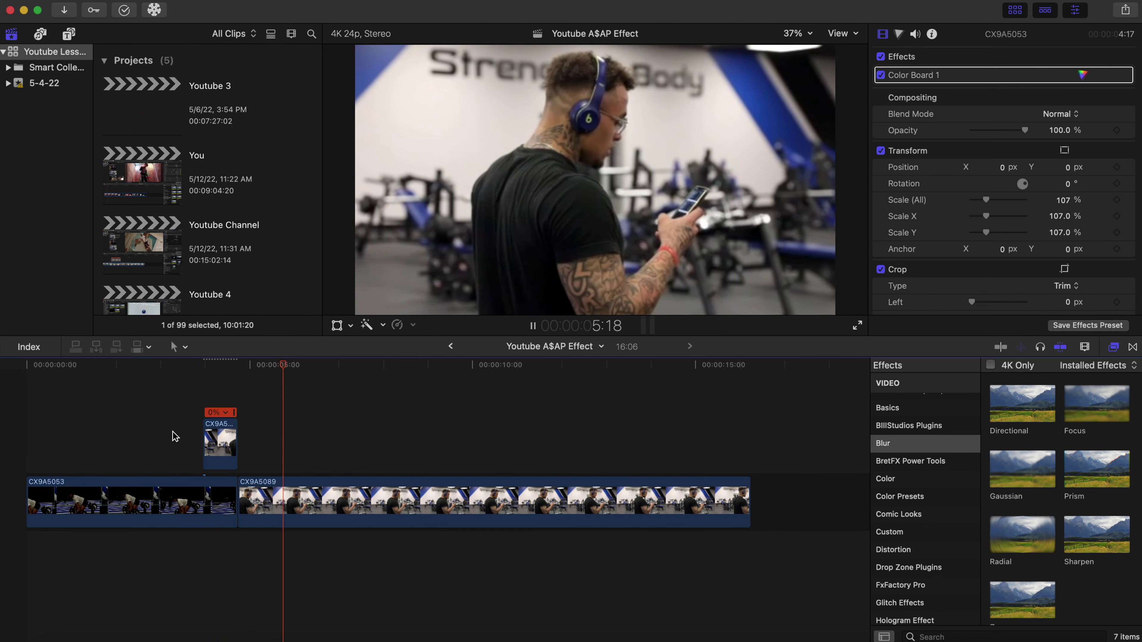
{"action": "key", "text": "space"}
{"action": "key", "text": "space"}
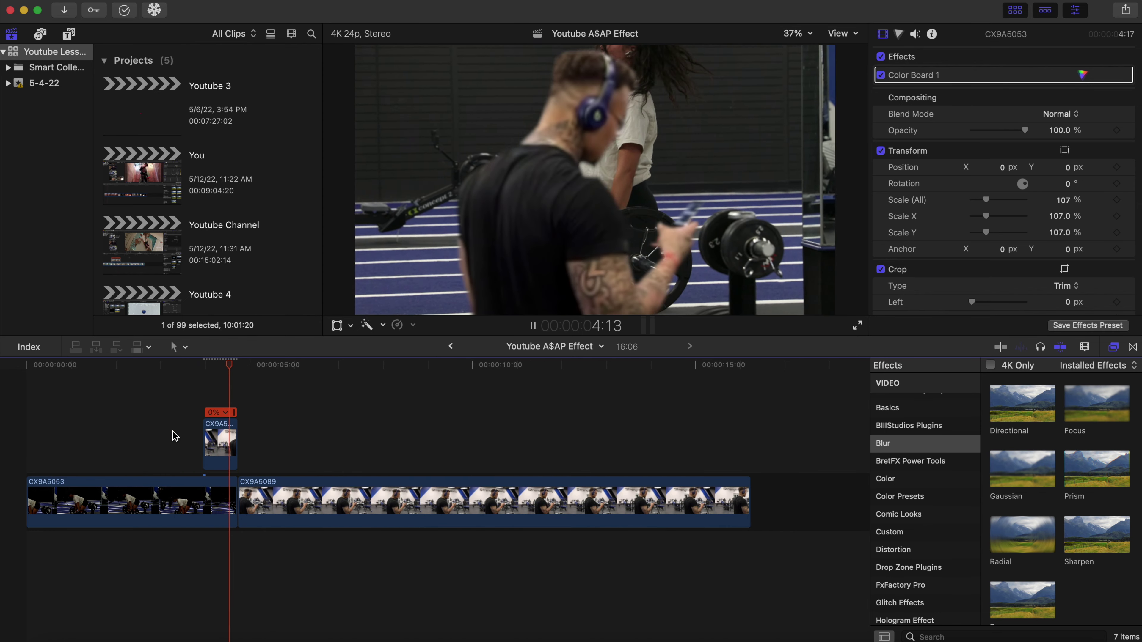
{"action": "key", "text": "space"}
{"action": "key", "text": "space"}
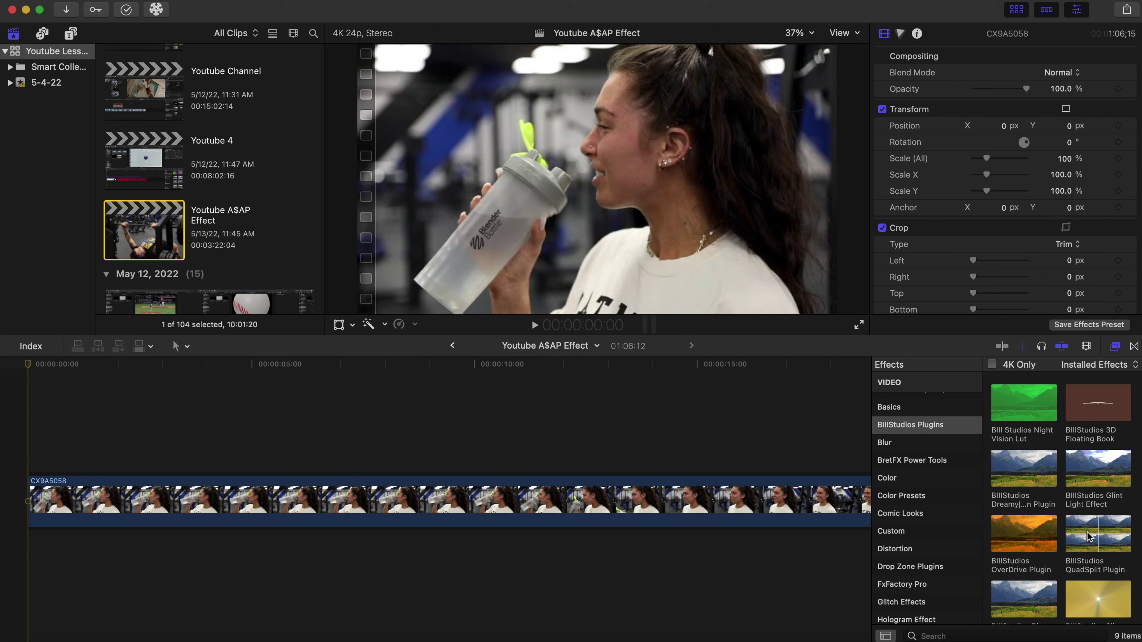
Step: Apply the BillStudios QuadSplit Plugin from the Effects browser to clip CX9A5058
{"action": "left_click_drag", "start_coordinate": [1088, 535], "coordinate": [386, 512]}
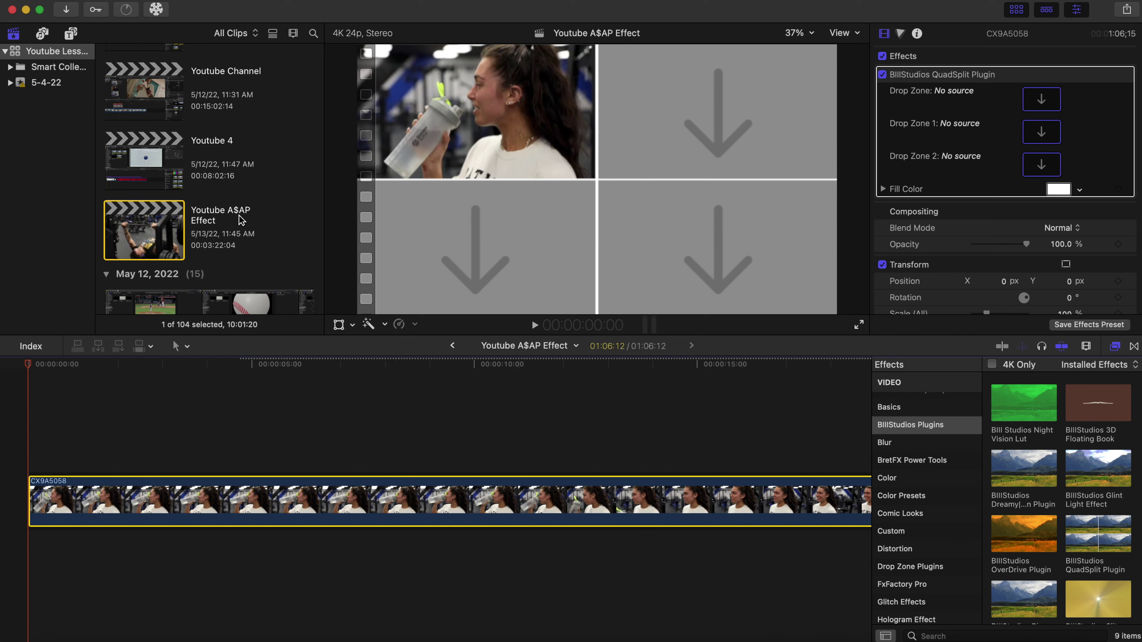
{"action": "scroll", "coordinate": [241, 221], "scroll_direction": "down", "scroll_amount": 5}
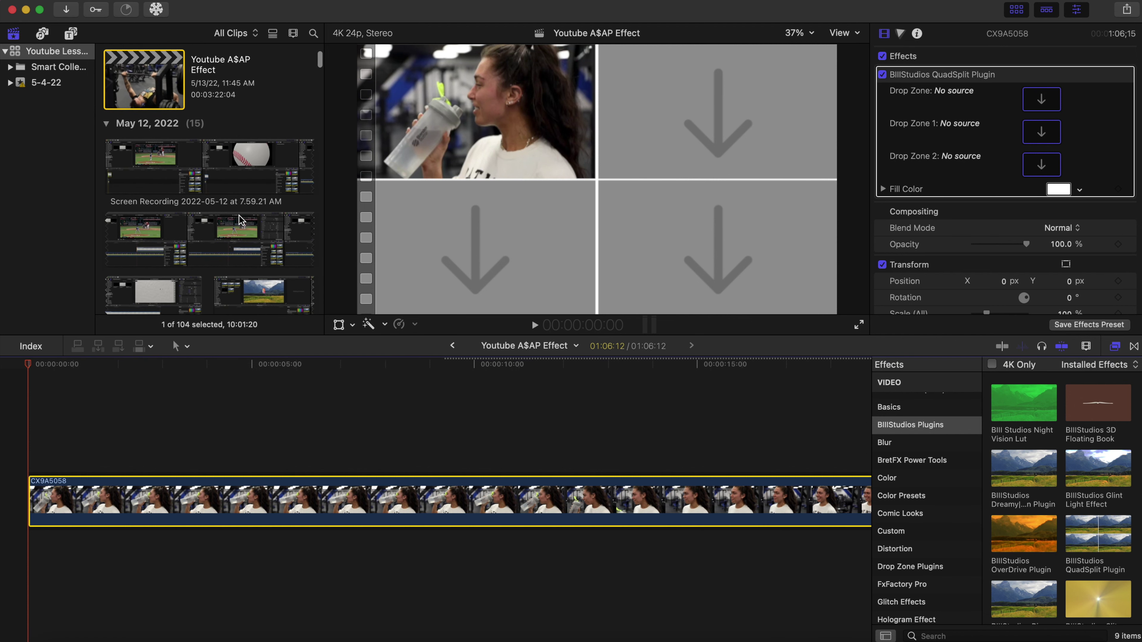
{"action": "scroll", "coordinate": [242, 221], "scroll_direction": "down", "scroll_amount": 10}
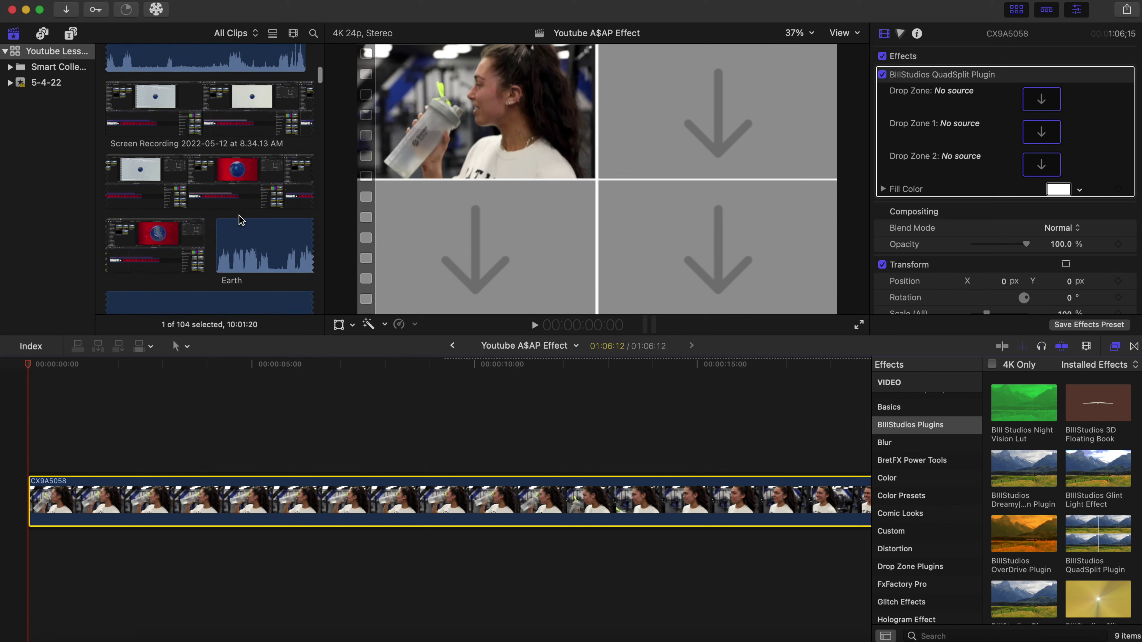
Step: Scroll the browser clip list to the bottom to show gym clips CX9A5053, CX9A5055 and CX9A5066
{"action": "scroll", "coordinate": [242, 220], "scroll_direction": "down", "scroll_amount": 3}
{"action": "scroll", "coordinate": [241, 220], "scroll_direction": "up", "scroll_amount": 5}
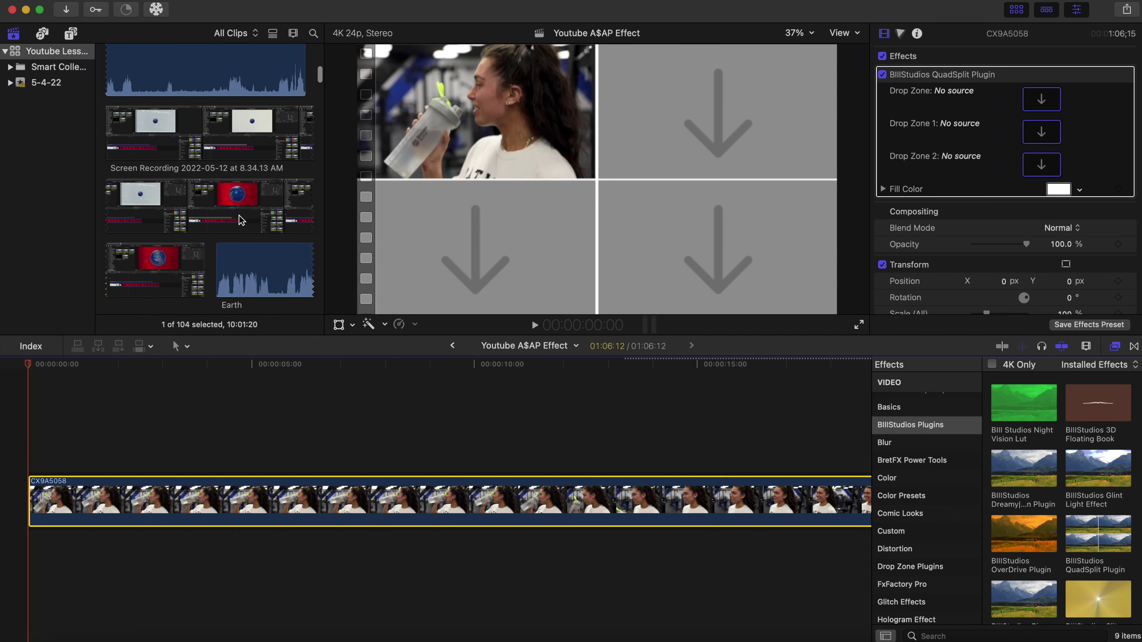
{"action": "scroll", "coordinate": [242, 220], "scroll_direction": "down", "scroll_amount": 10}
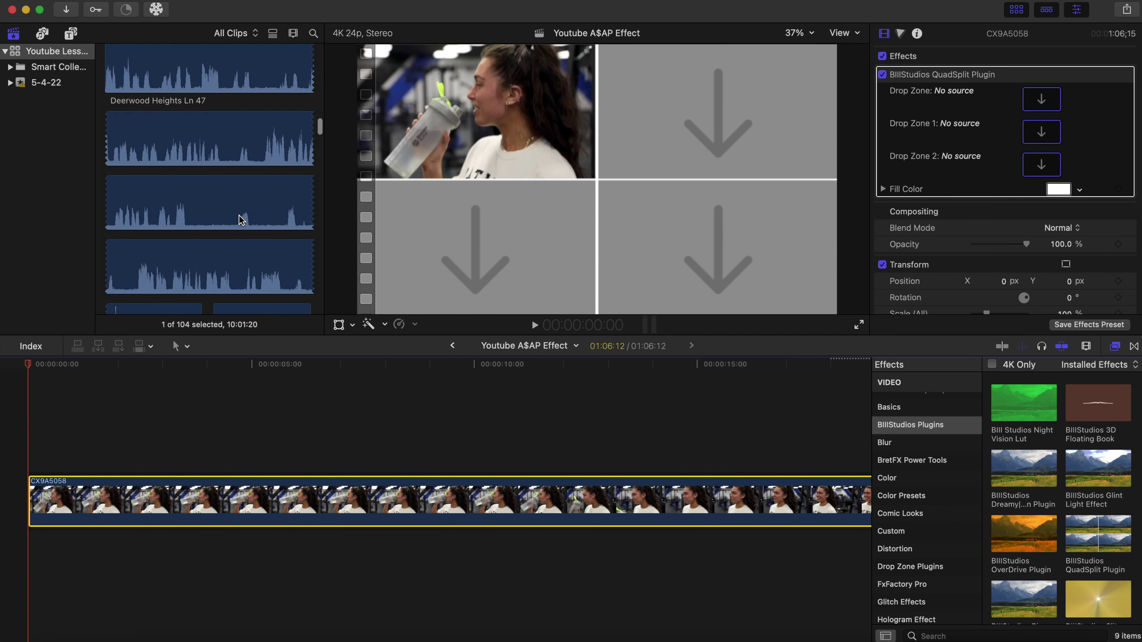
{"action": "scroll", "coordinate": [241, 221], "scroll_direction": "down", "scroll_amount": 10}
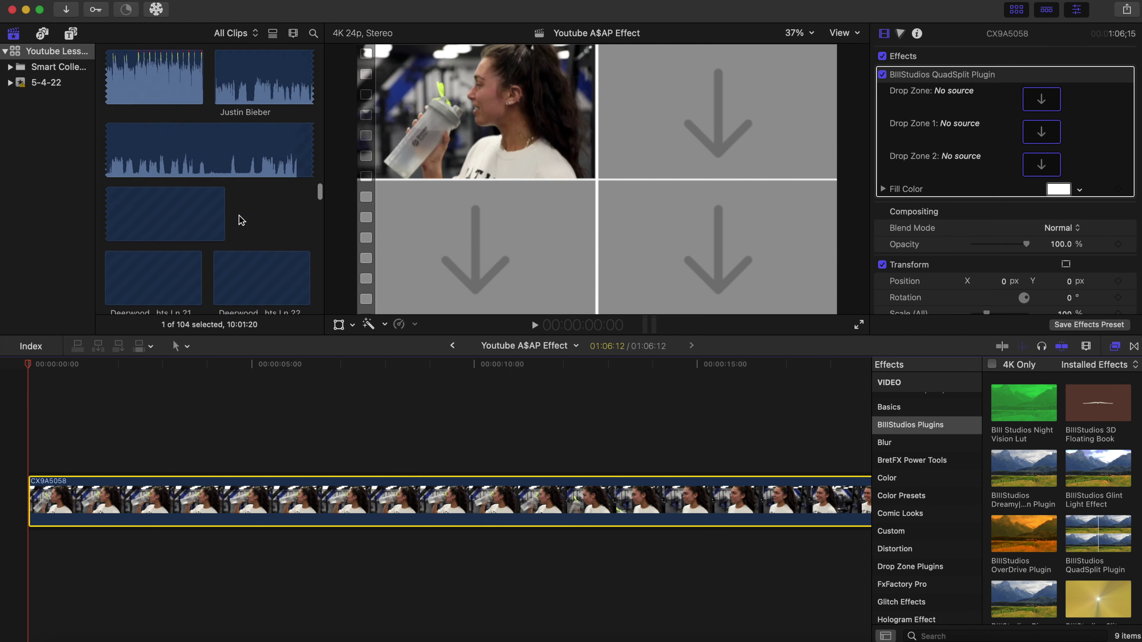
{"action": "scroll", "coordinate": [241, 221], "scroll_direction": "down", "scroll_amount": 10}
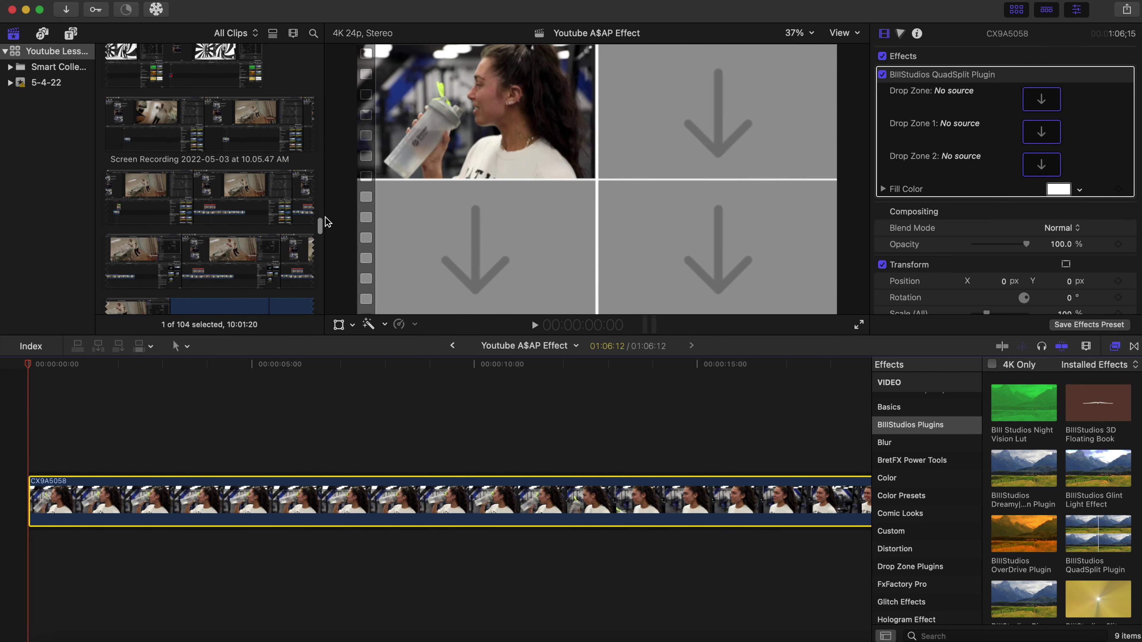
{"action": "left_click_drag", "start_coordinate": [320, 225], "coordinate": [319, 306]}
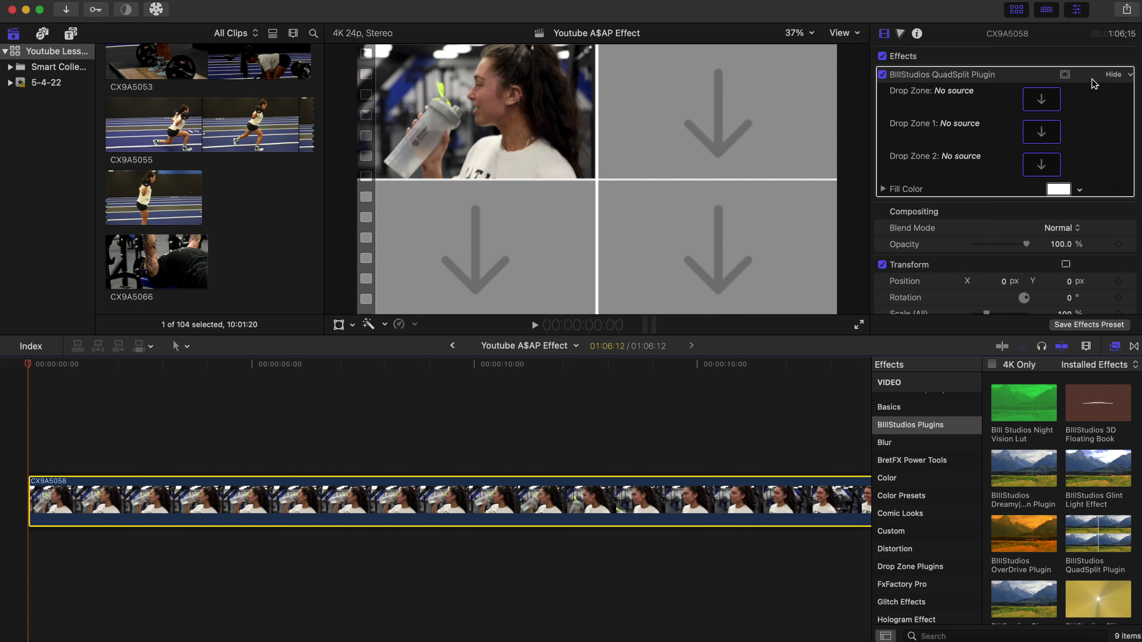
Step: Assign clip CX9A5066 to the first QuadSplit drop zone
{"action": "left_click", "coordinate": [1041, 100]}
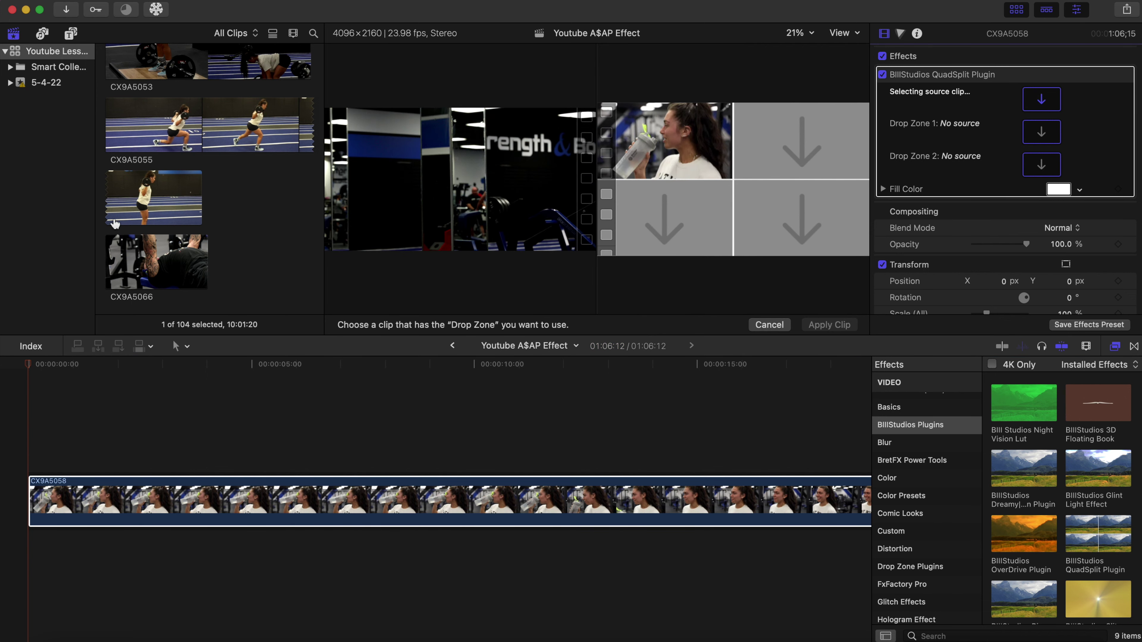
{"action": "left_click", "coordinate": [148, 271]}
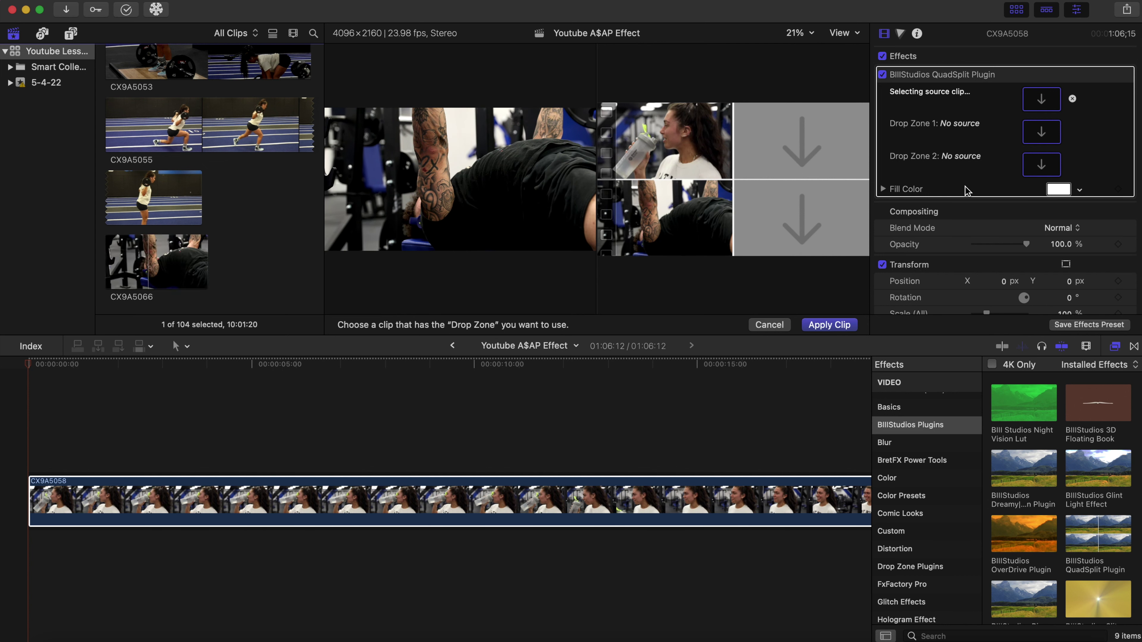
{"action": "left_click", "coordinate": [1036, 135]}
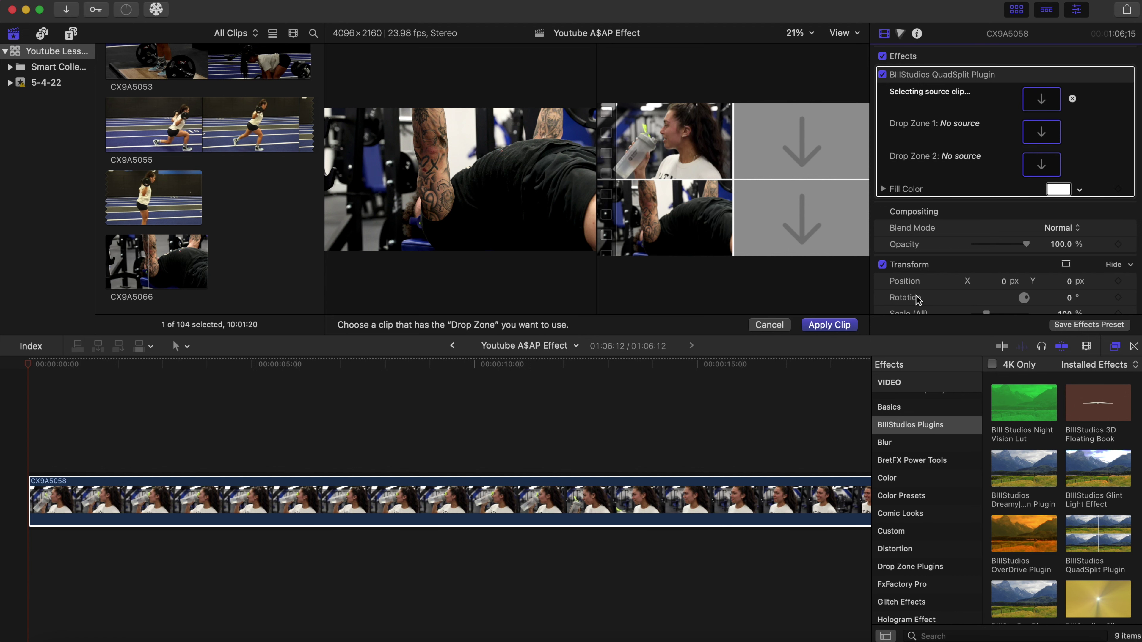
{"action": "left_click", "coordinate": [844, 323]}
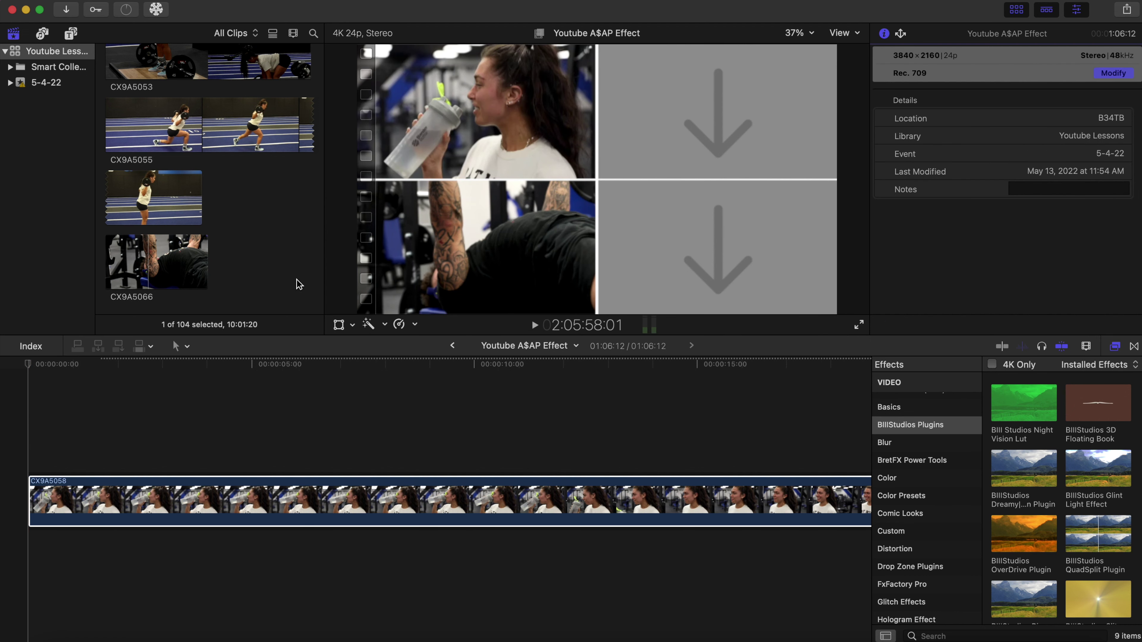
Step: Reselect clip CX9A5058 and assign CX9A5055 to Drop Zone 1
{"action": "scroll", "coordinate": [264, 232], "scroll_direction": "up", "scroll_amount": 3}
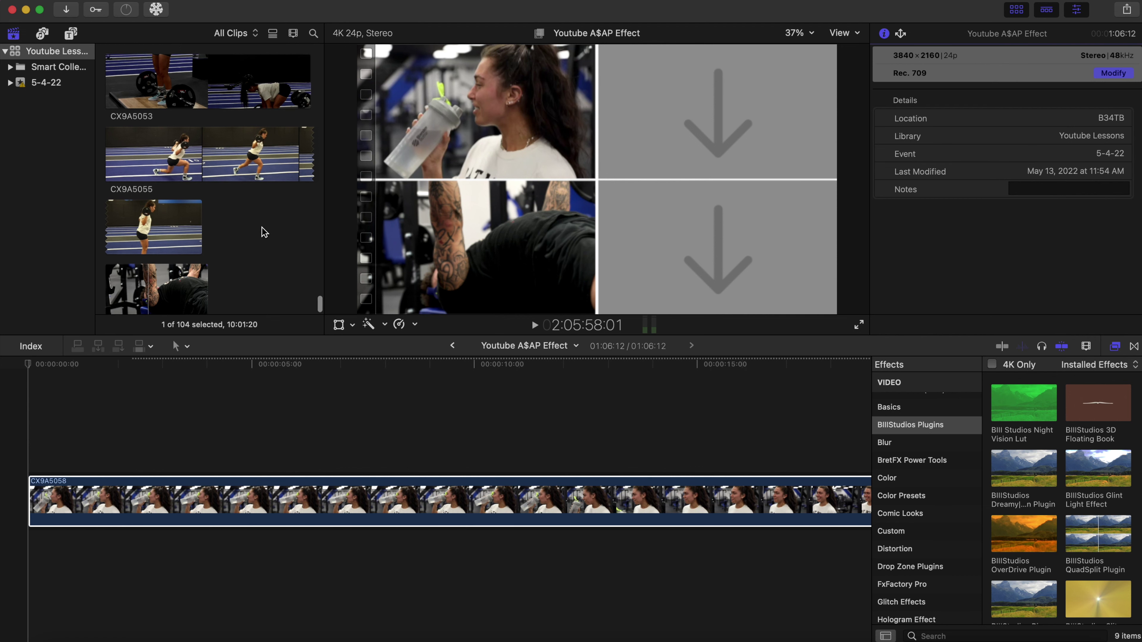
{"action": "left_click", "coordinate": [345, 507]}
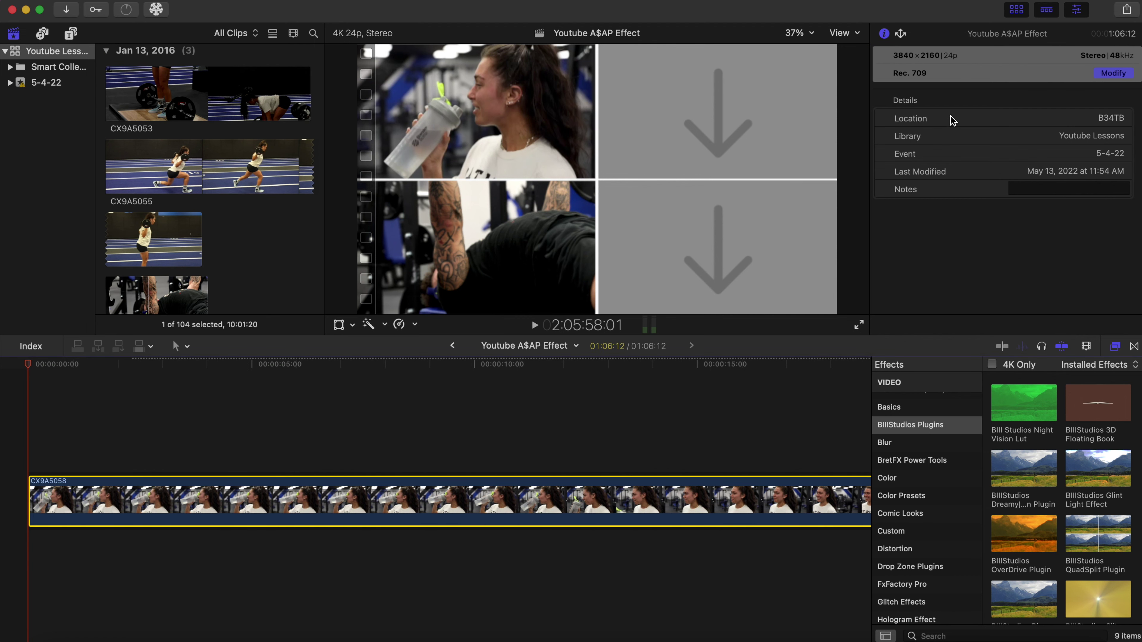
{"action": "left_click", "coordinate": [822, 300]}
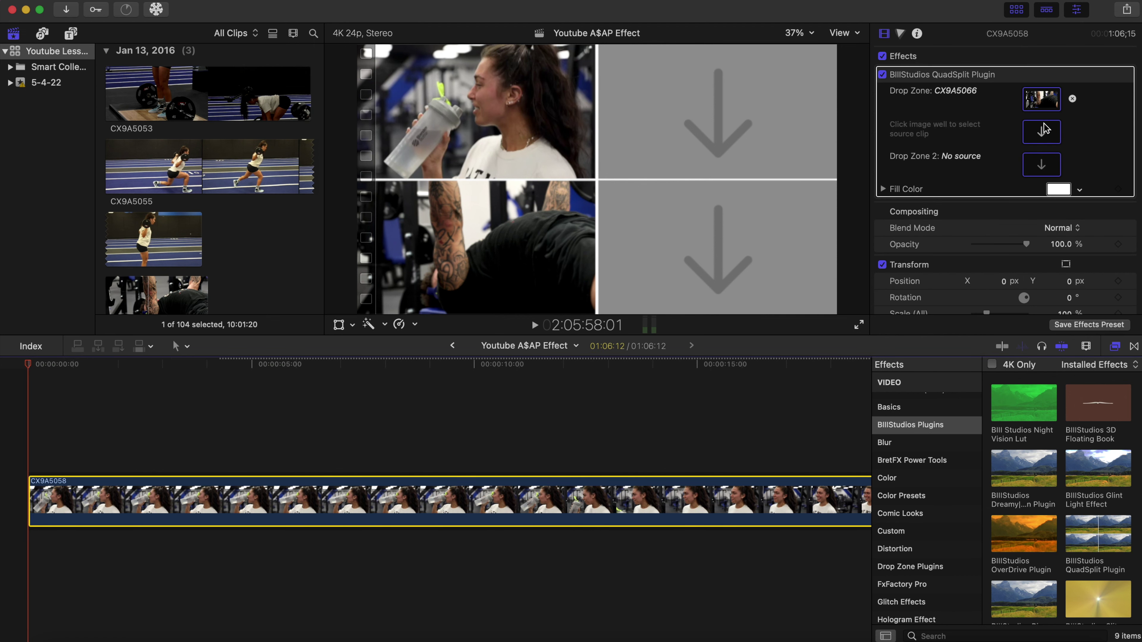
{"action": "left_click", "coordinate": [1041, 133]}
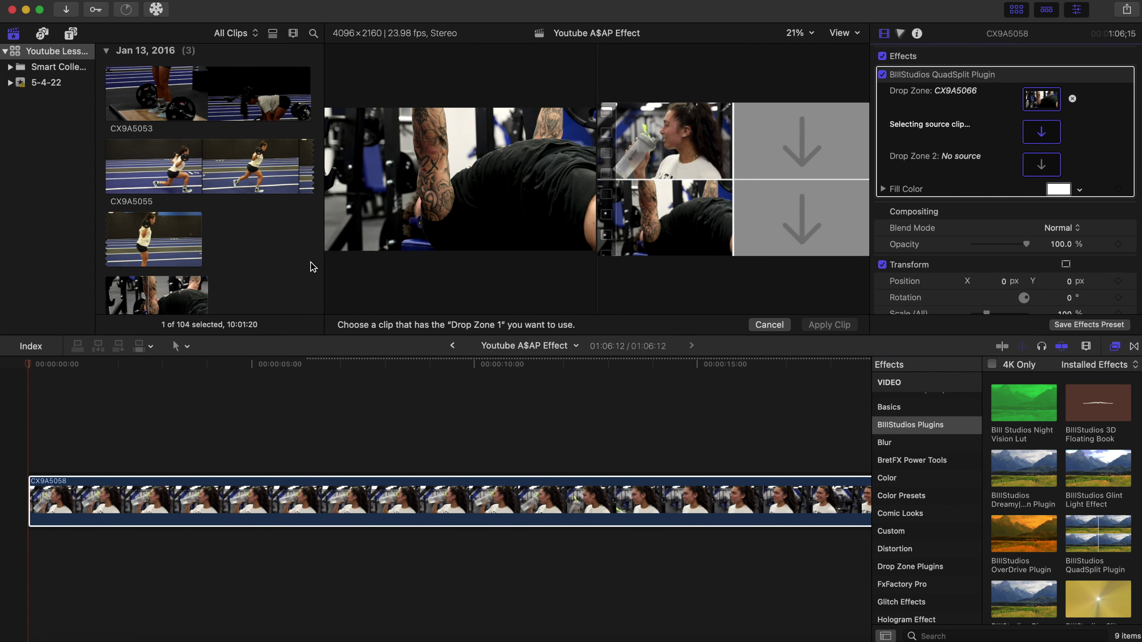
{"action": "left_click", "coordinate": [229, 172]}
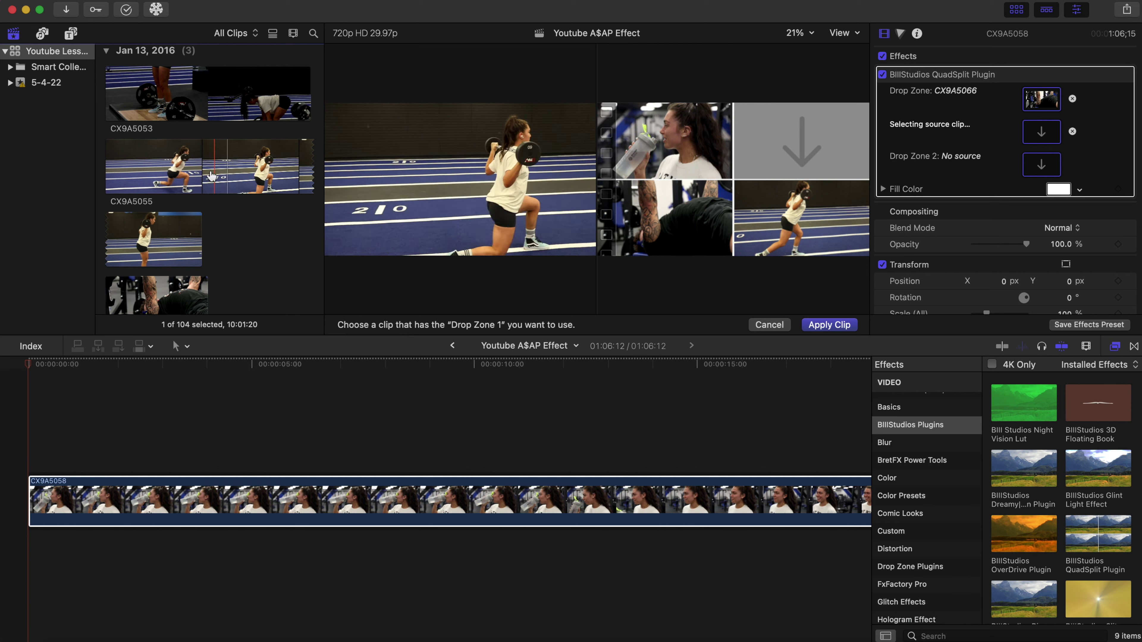
{"action": "left_click", "coordinate": [832, 325]}
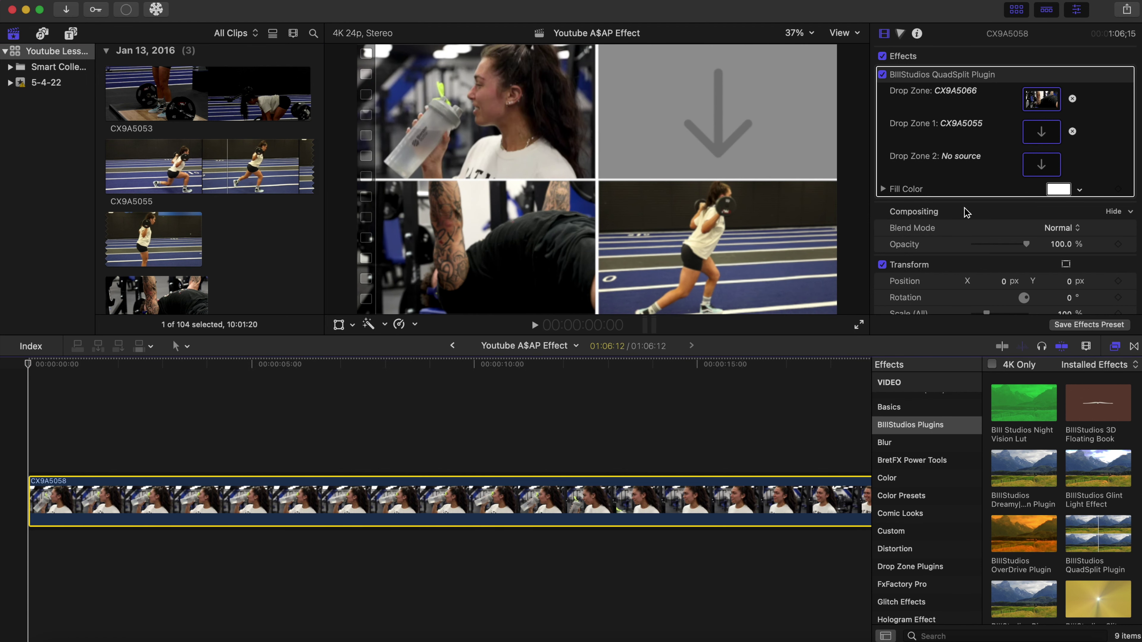
Step: Assign the bench-press clip to Drop Zone 2
{"action": "left_click", "coordinate": [1042, 174]}
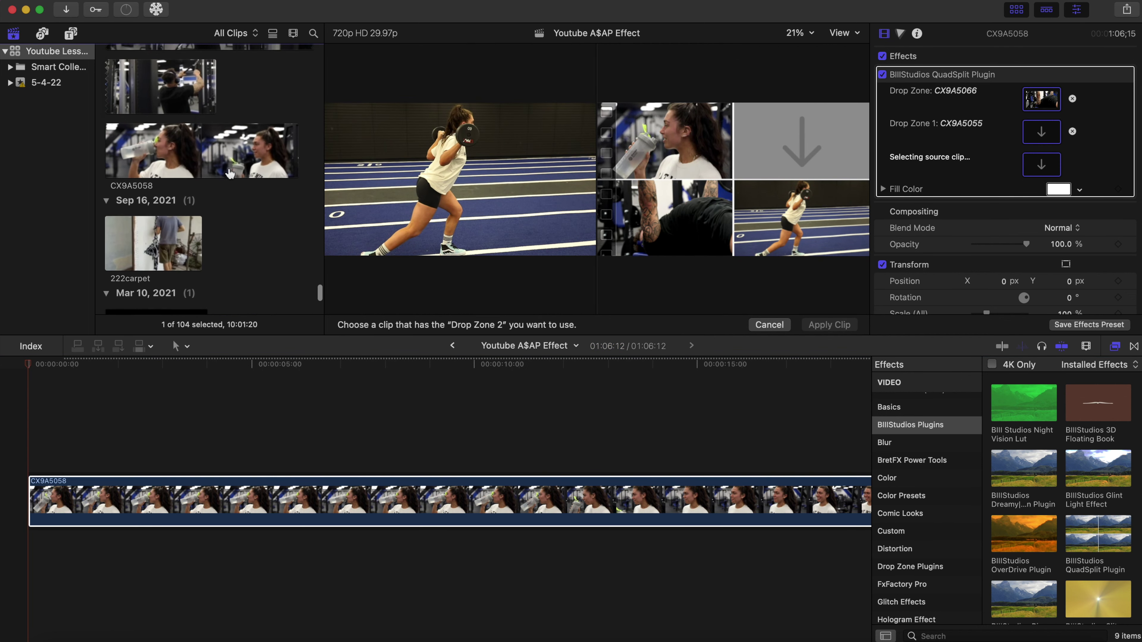
{"action": "scroll", "coordinate": [230, 173], "scroll_direction": "up", "scroll_amount": 8}
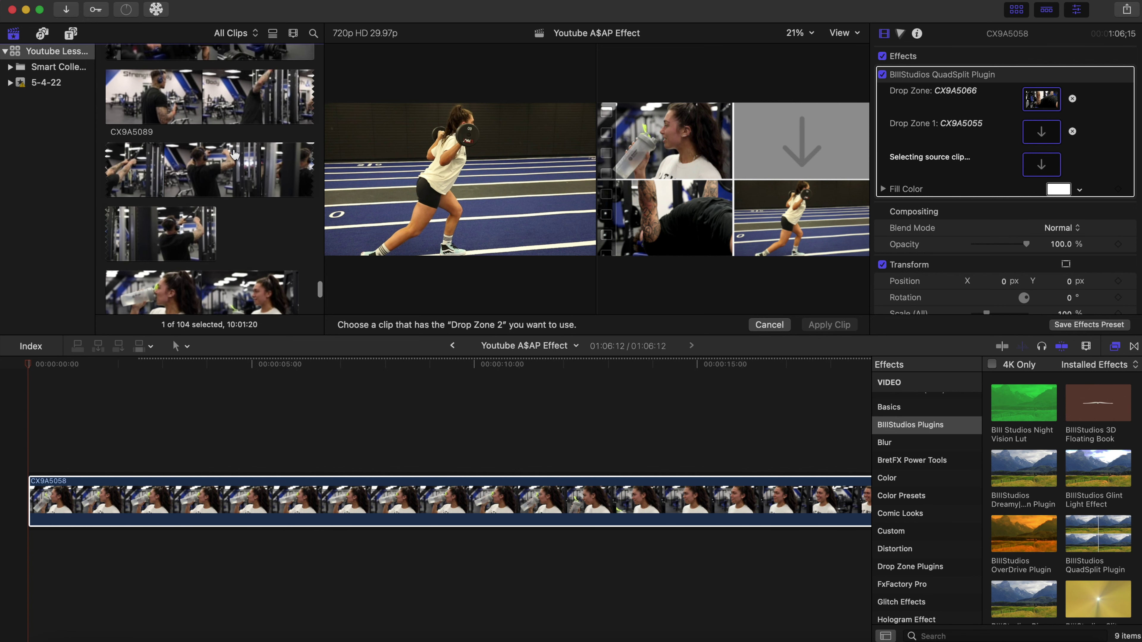
{"action": "scroll", "coordinate": [233, 154], "scroll_direction": "up", "scroll_amount": 8}
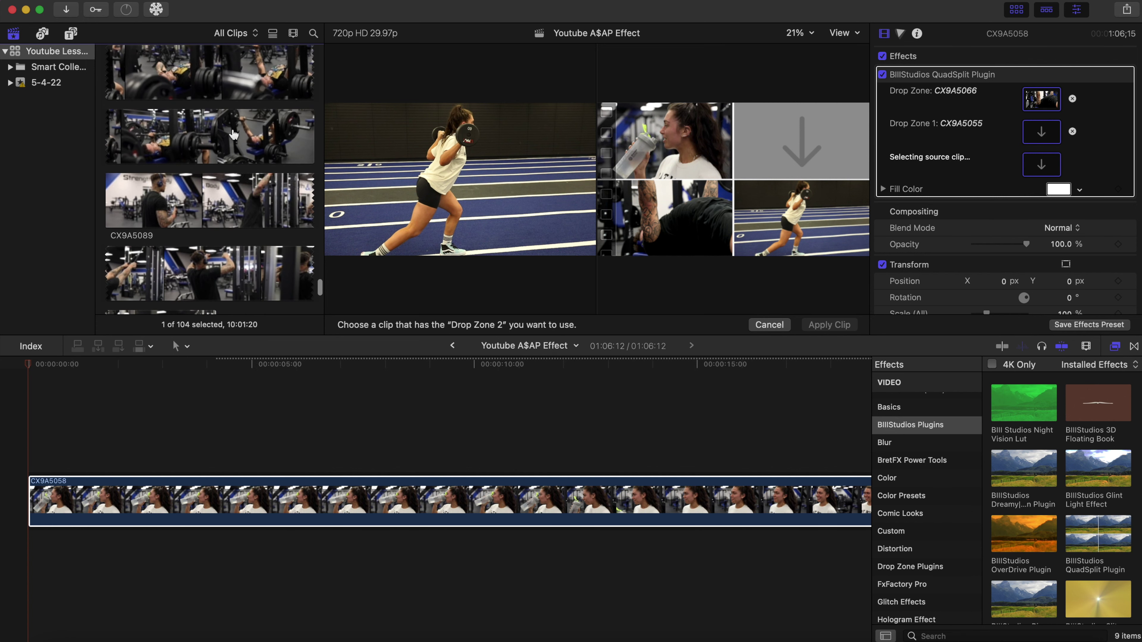
{"action": "left_click", "coordinate": [212, 130]}
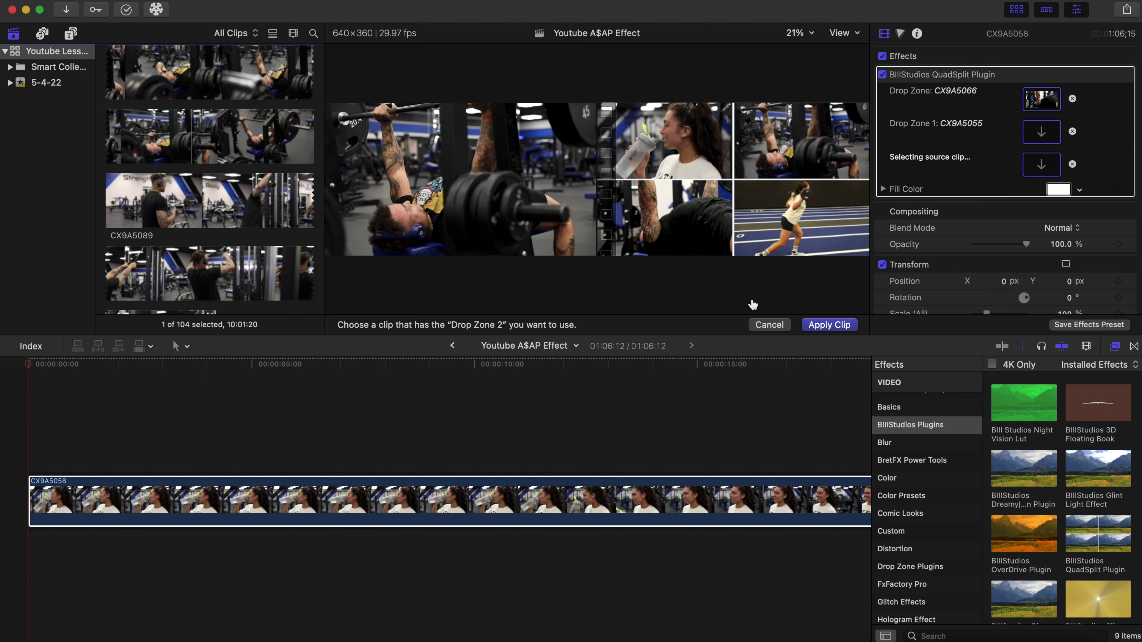
{"action": "left_click", "coordinate": [822, 325]}
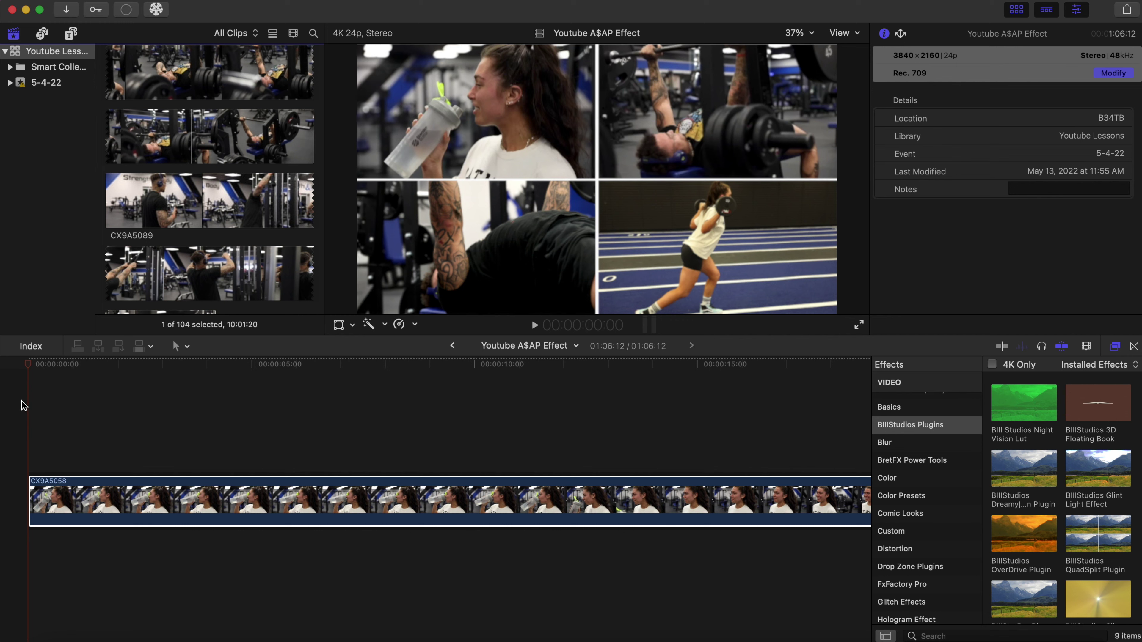
{"action": "key", "text": "c"}
{"action": "key", "text": "space"}
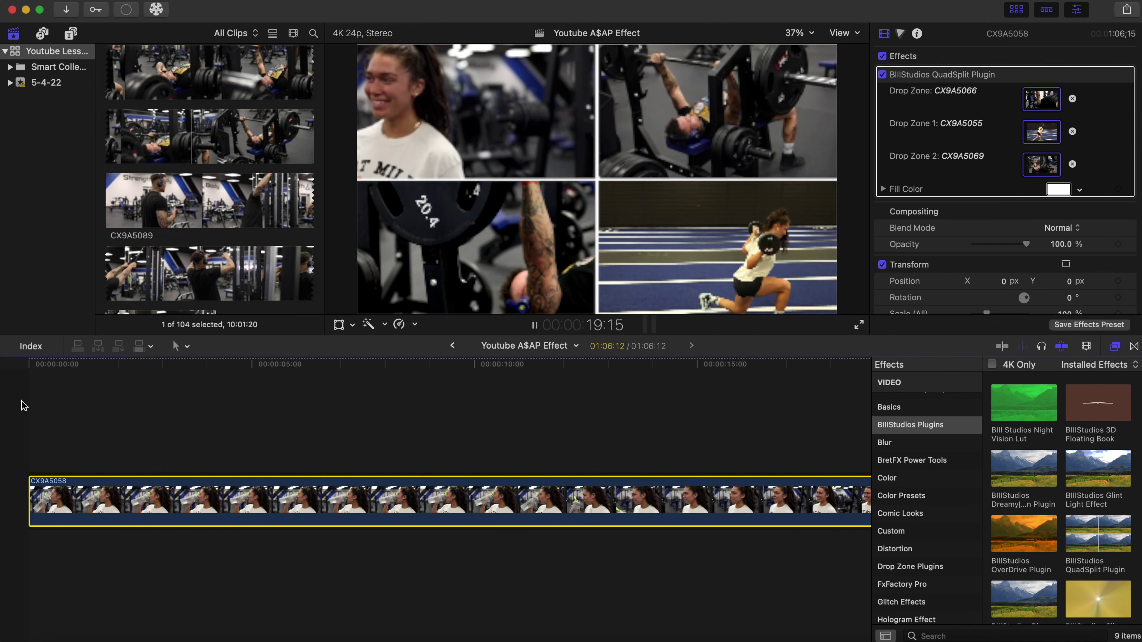
{"action": "key", "text": "space"}
{"action": "key", "text": "Home"}
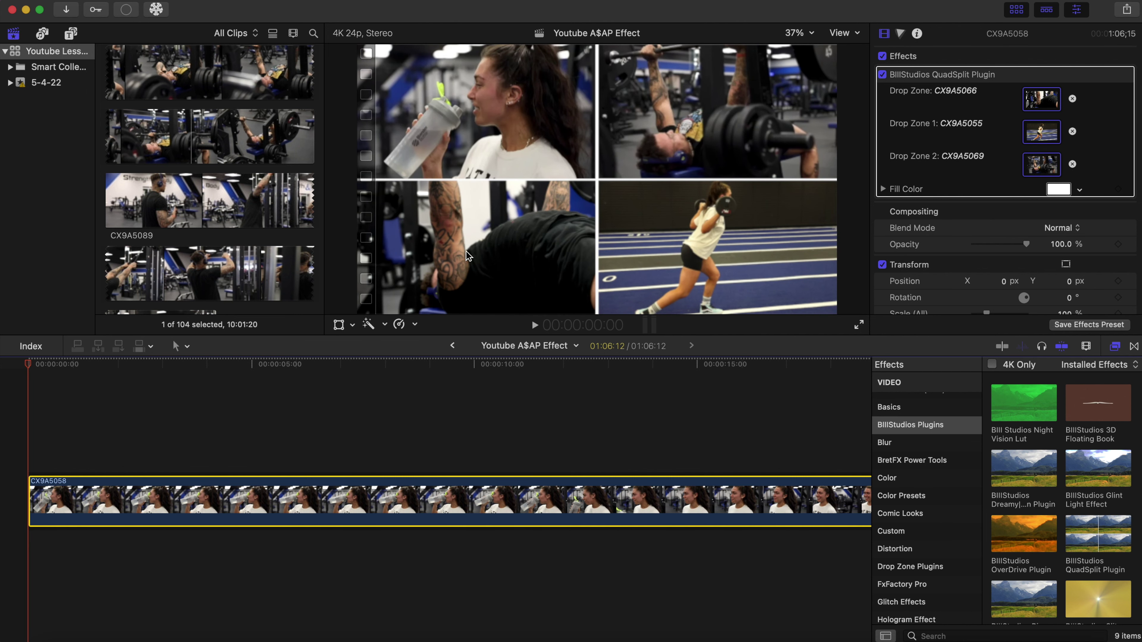
{"action": "left_click", "coordinate": [840, 33]}
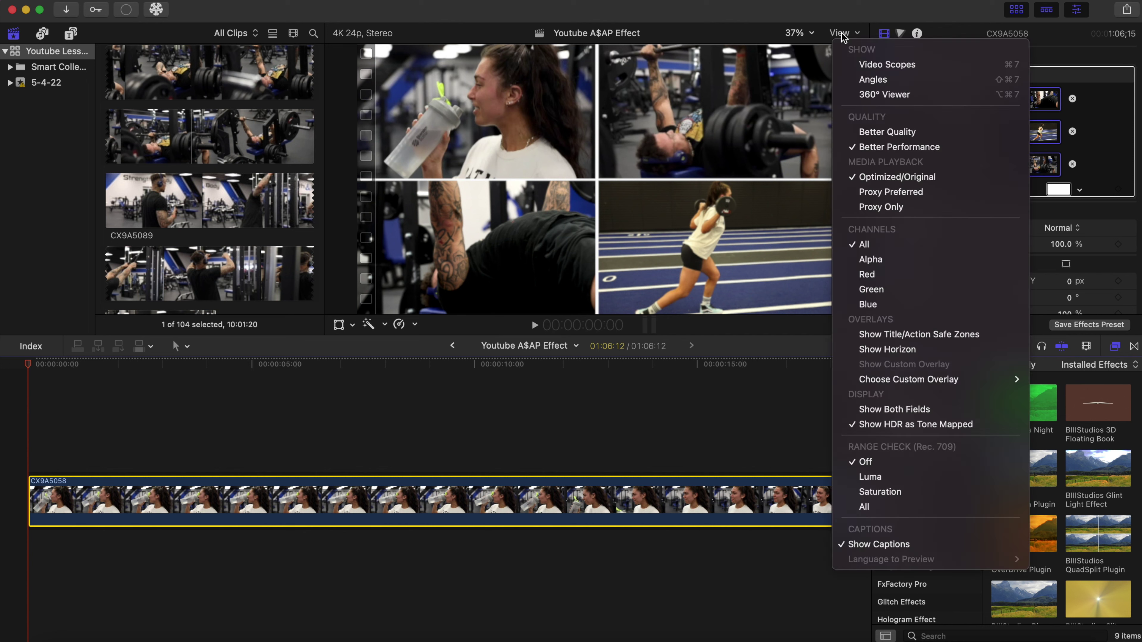
{"action": "left_click", "coordinate": [842, 36]}
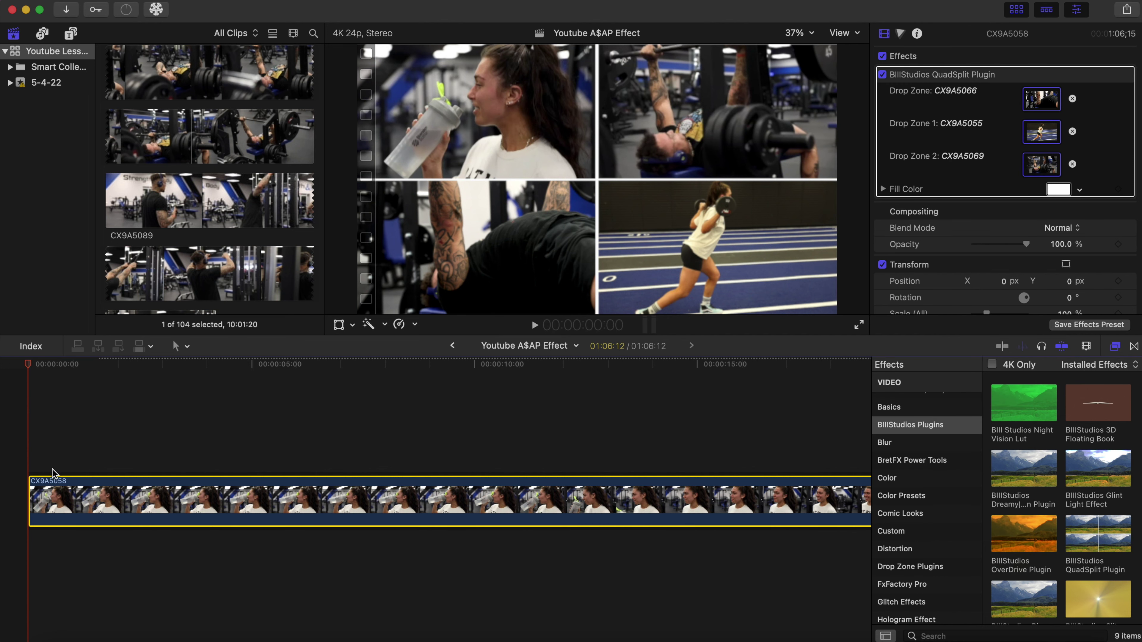
{"action": "key", "text": "space"}
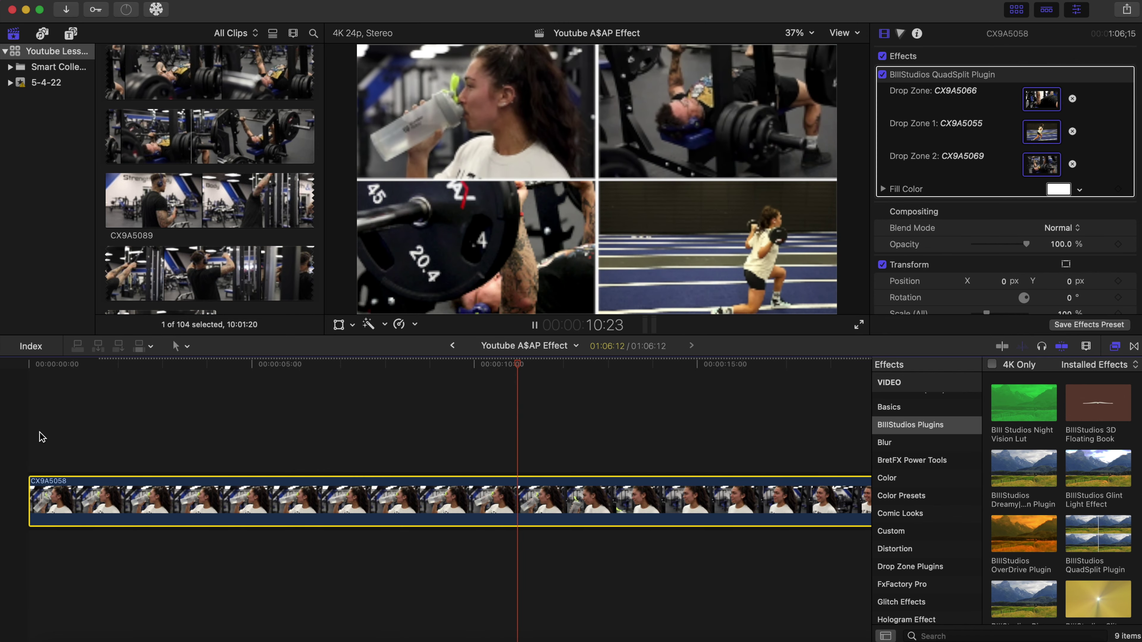
Step: Change the QuadSplit Fill Color to blue and play the grid back from the start
{"action": "key", "text": "space"}
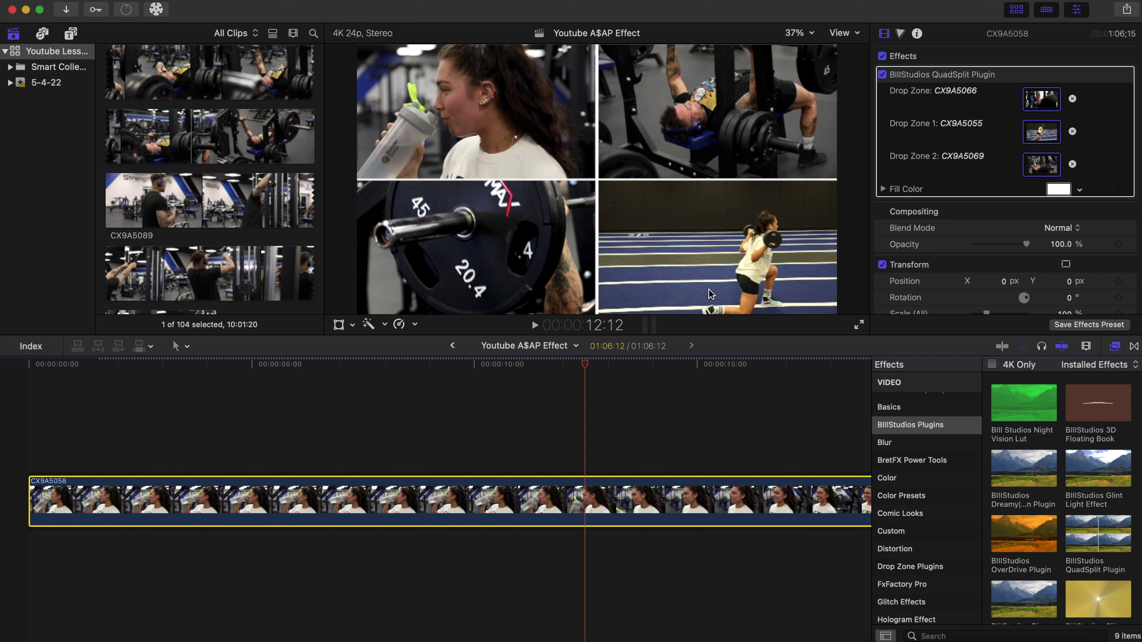
{"action": "left_click", "coordinate": [1077, 190]}
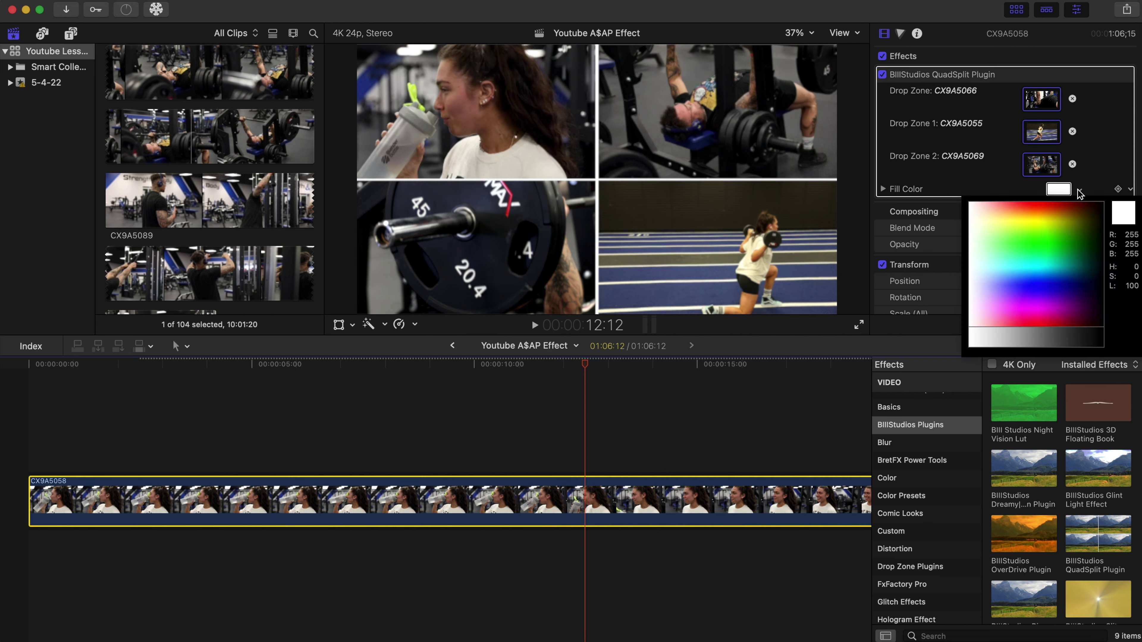
{"action": "left_click", "coordinate": [1024, 225]}
{"action": "left_click_drag", "start_coordinate": [1015, 263], "coordinate": [1033, 284]}
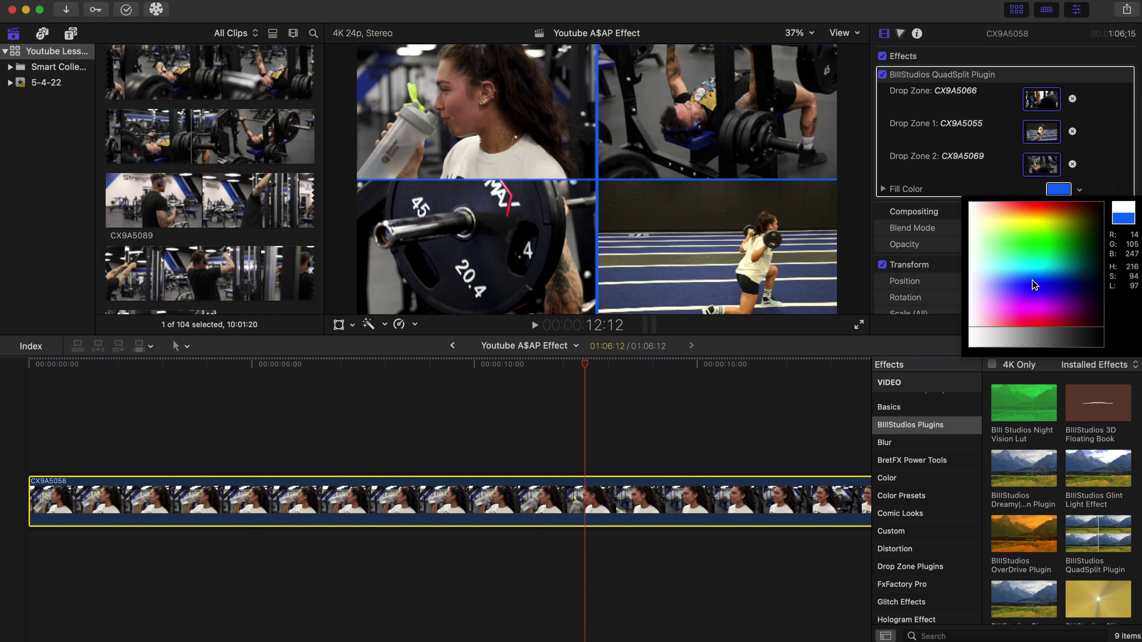
{"action": "key", "text": "Escape"}
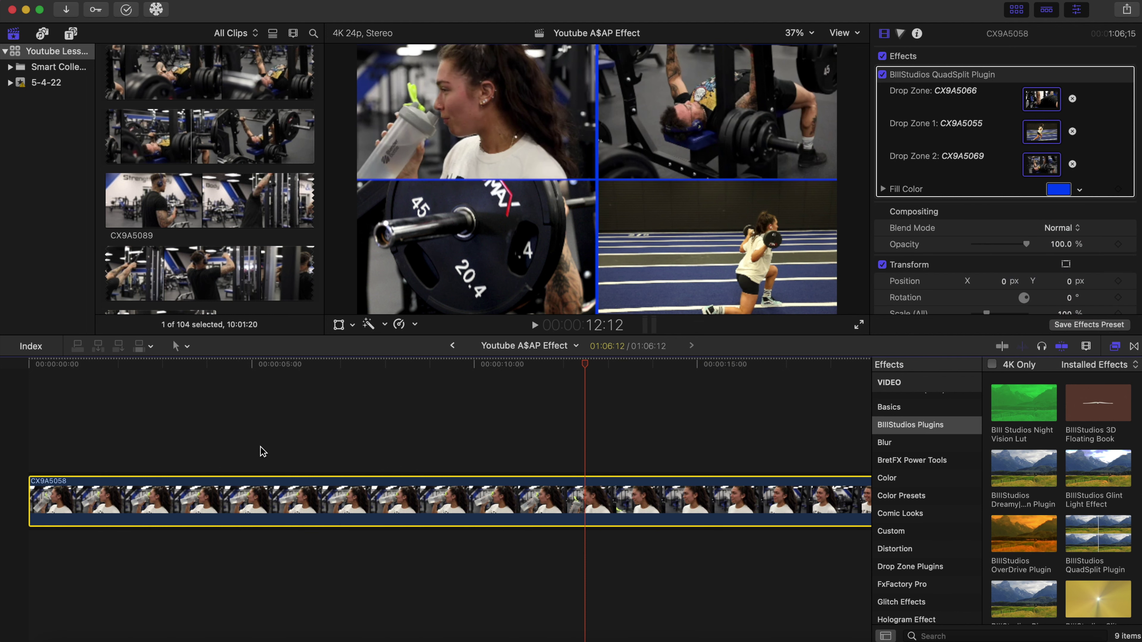
{"action": "left_click", "coordinate": [28, 425]}
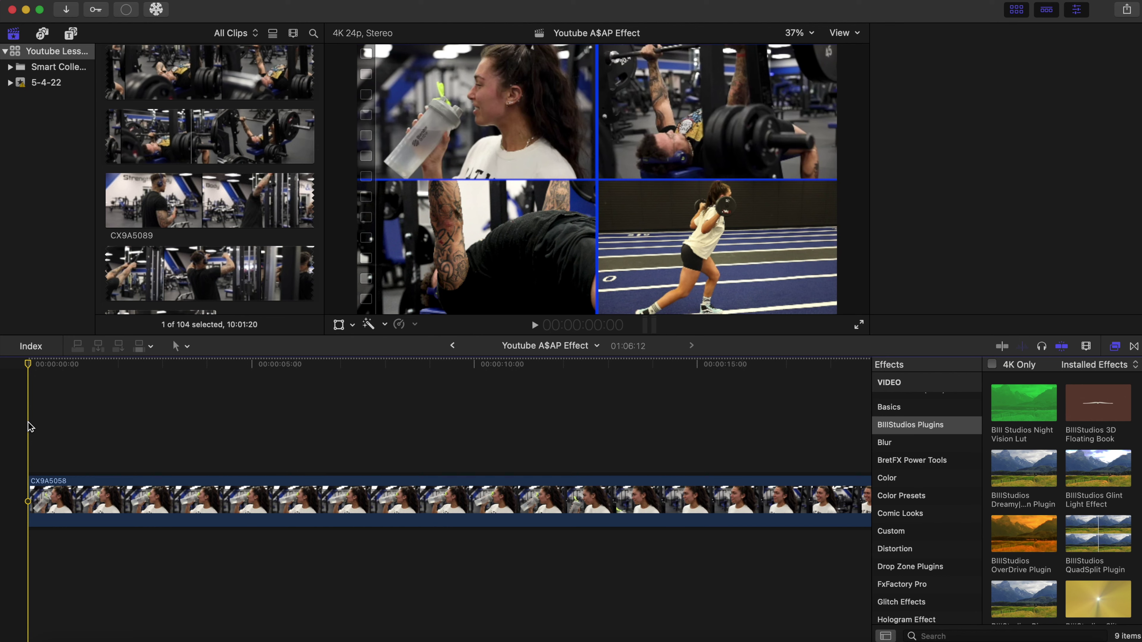
{"action": "key", "text": "space"}
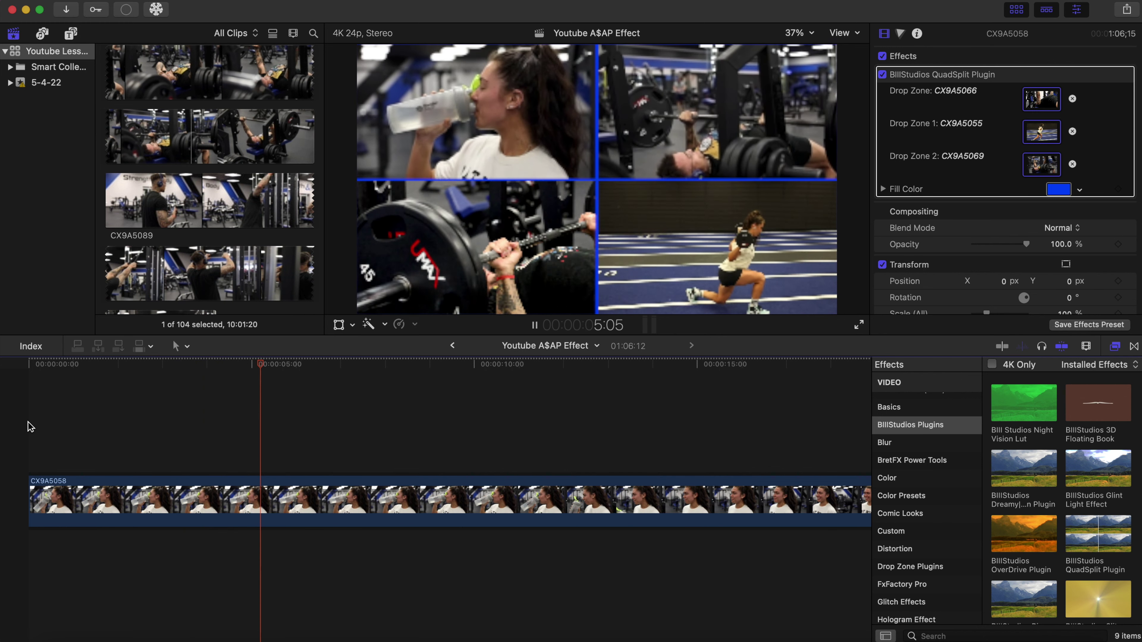
Step: Check the Background Tasks list, then scrub the playhead through the clip to about 2:14
{"action": "key", "text": "space"}
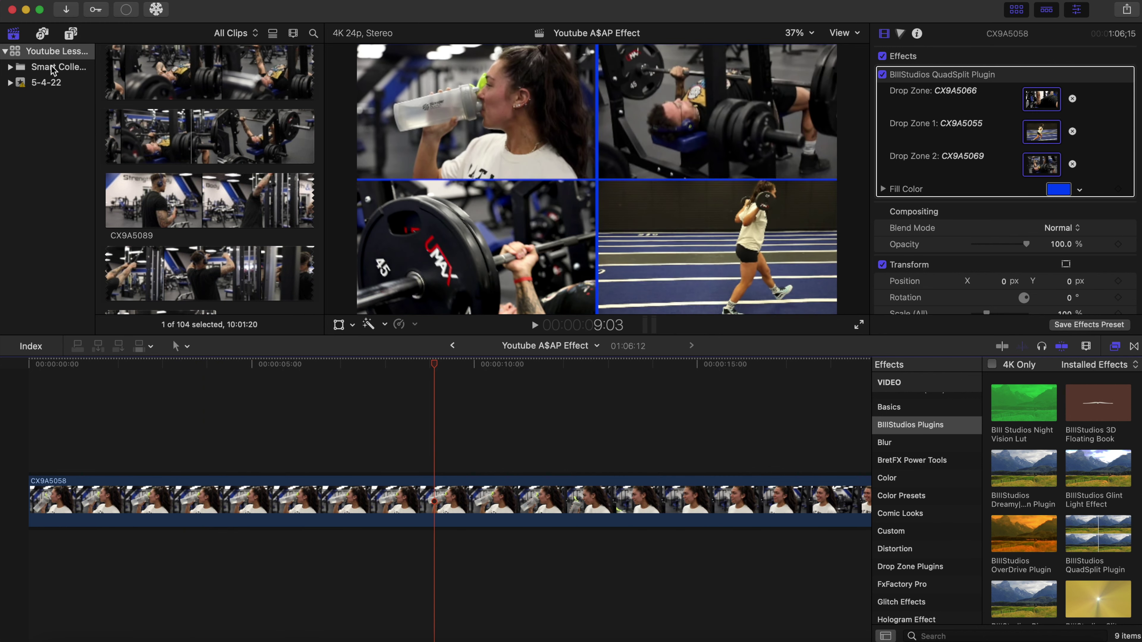
{"action": "left_click", "coordinate": [126, 10]}
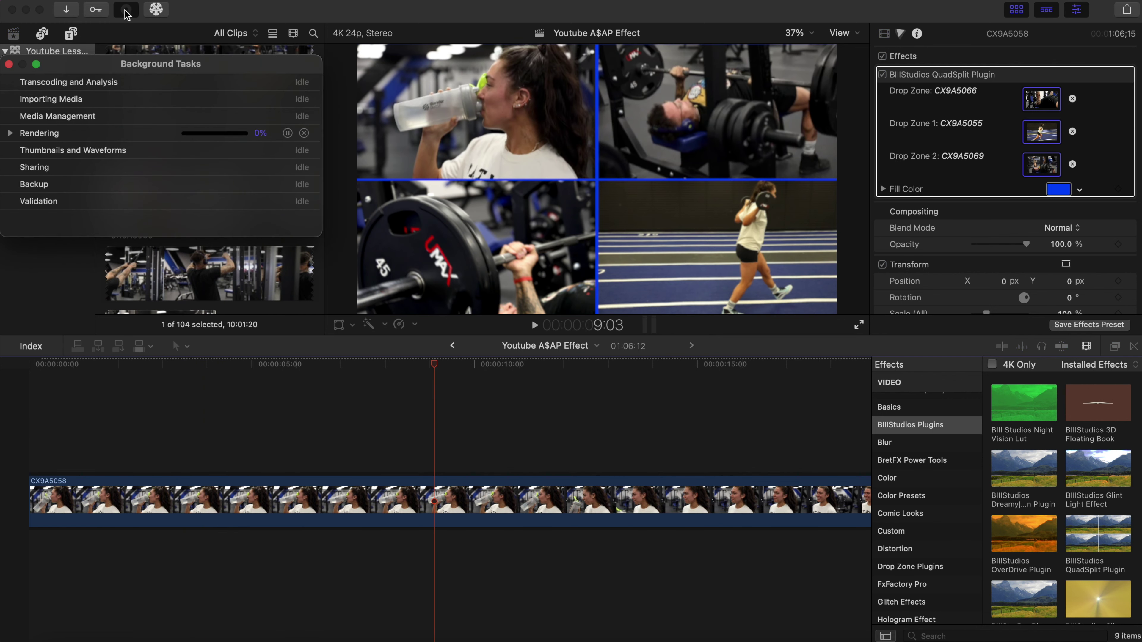
{"action": "left_click", "coordinate": [66, 362]}
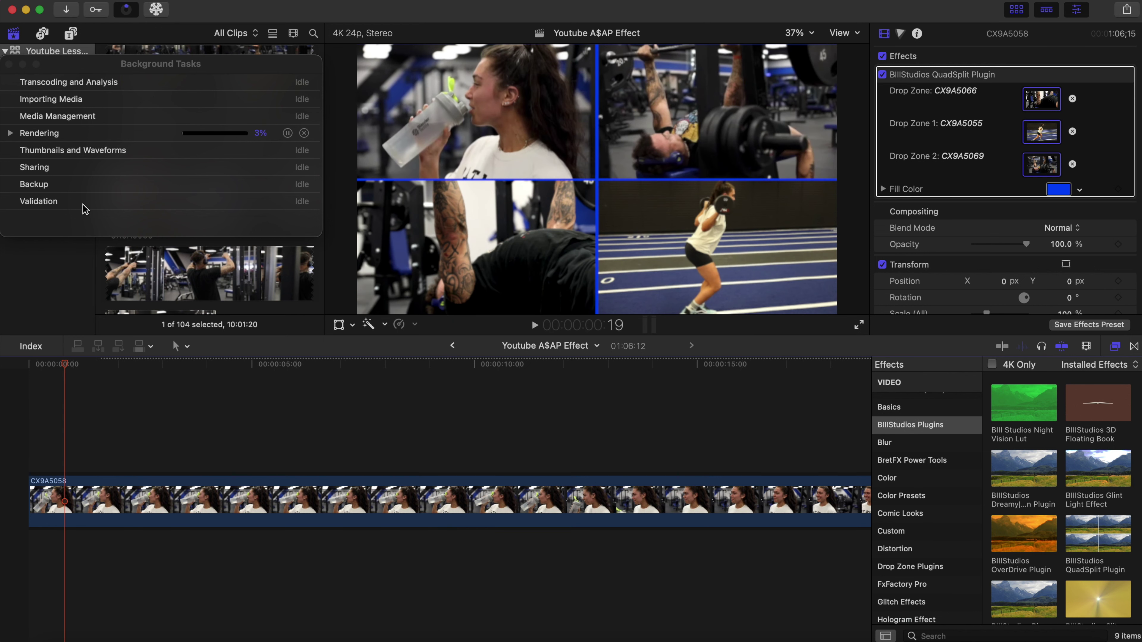
{"action": "left_click", "coordinate": [9, 64]}
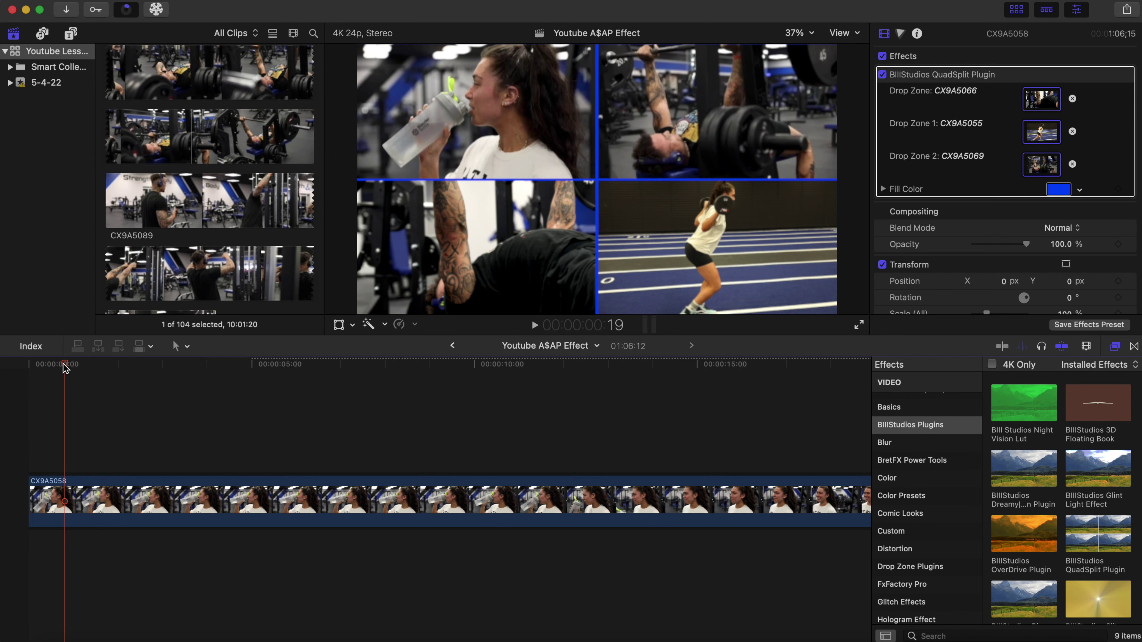
{"action": "left_click_drag", "start_coordinate": [66, 367], "coordinate": [688, 447]}
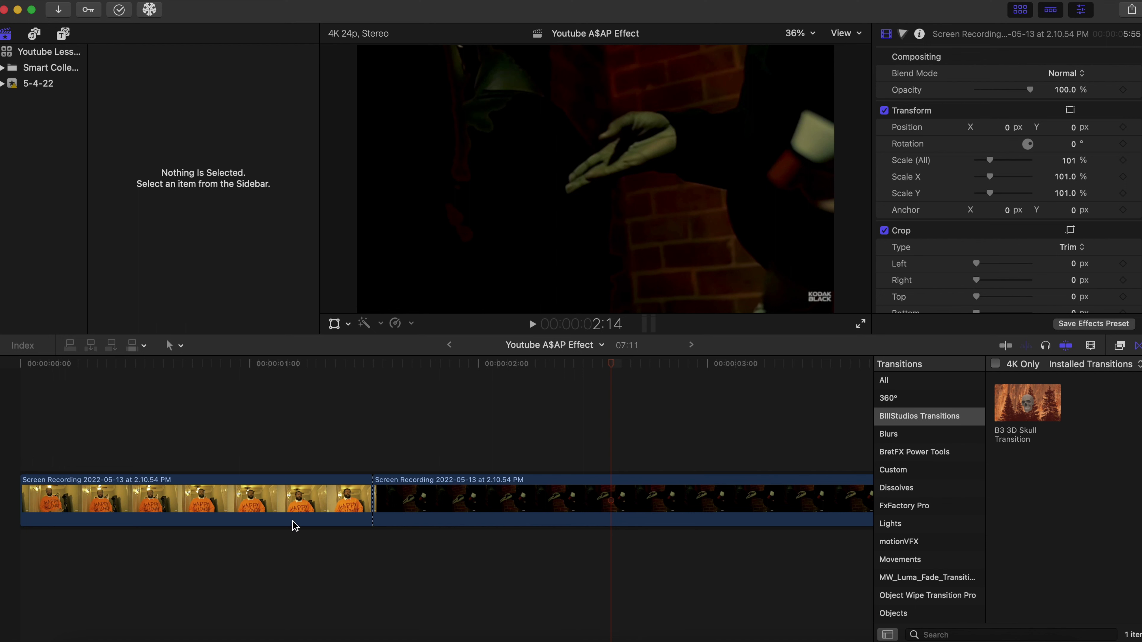
{"action": "left_click", "coordinate": [21, 452]}
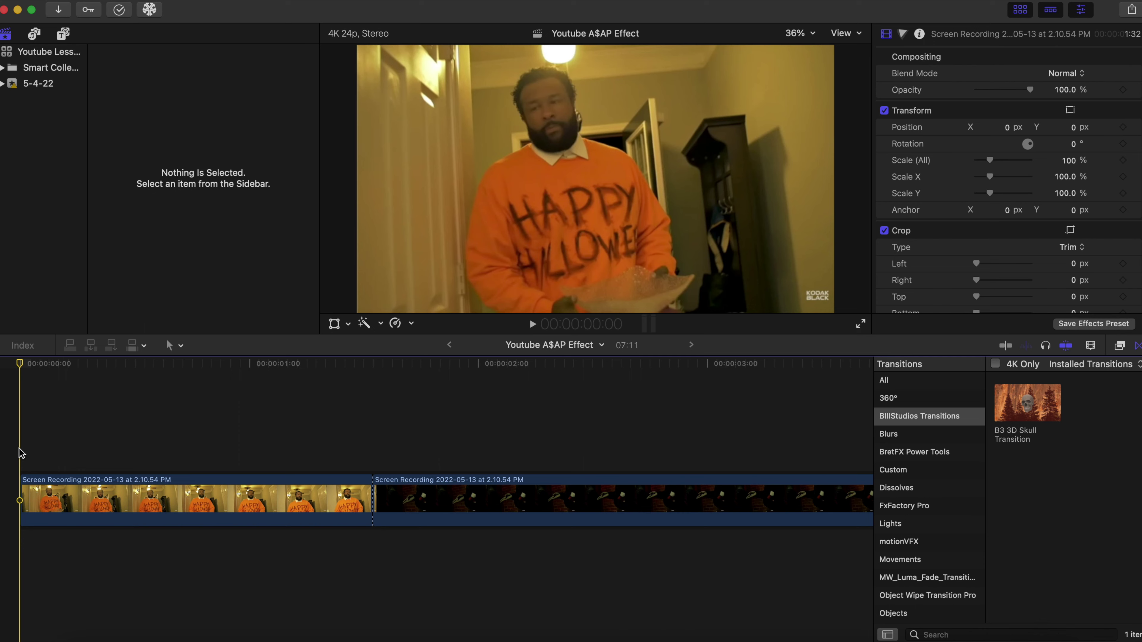
{"action": "key", "text": "space"}
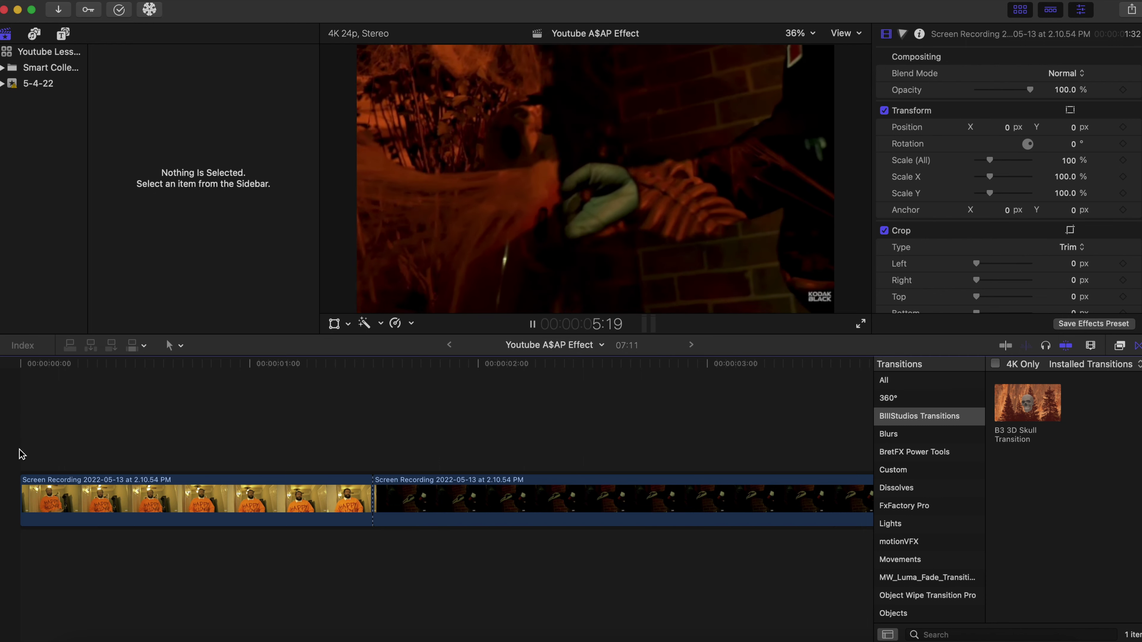
{"action": "left_click", "coordinate": [22, 454]}
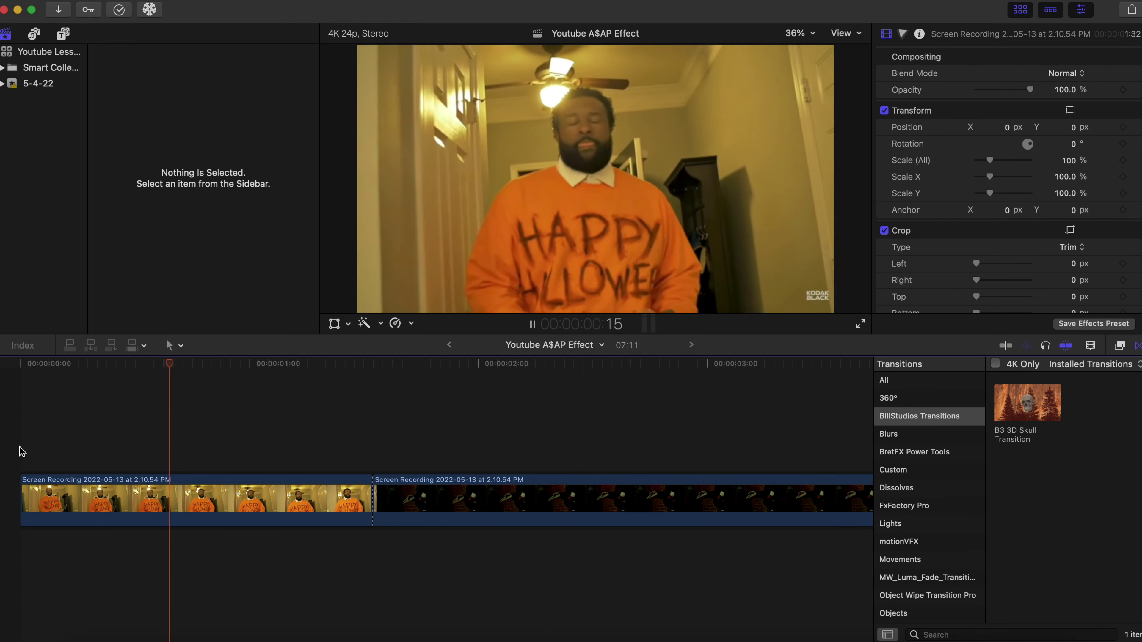
{"action": "key", "text": "space"}
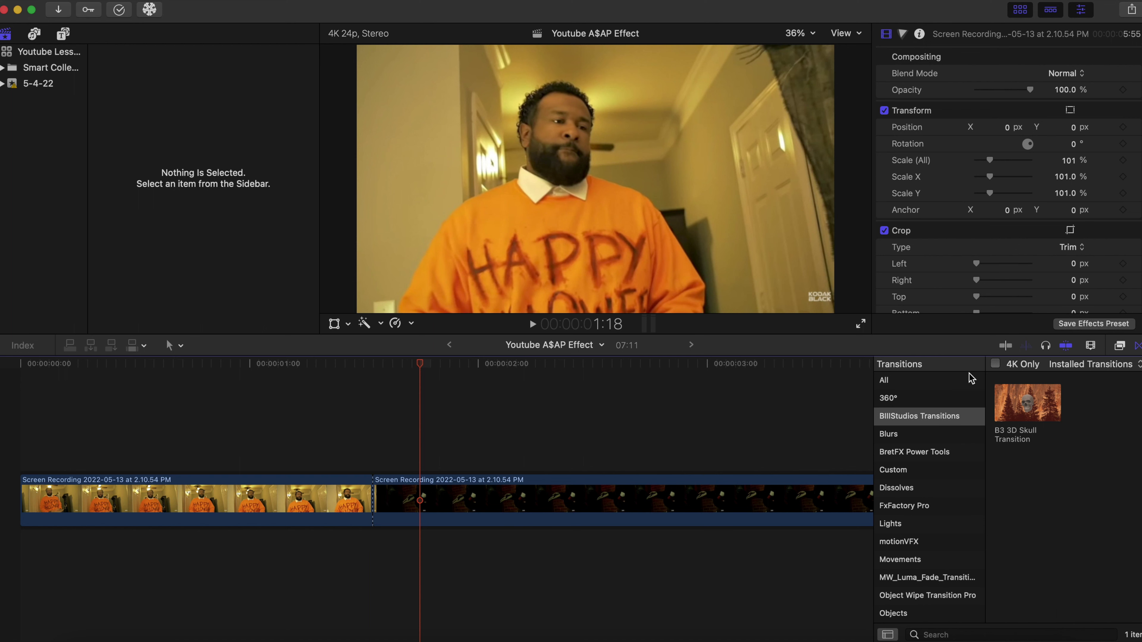
Step: Place the B3 3D Skull Transition at the cut, shorten both its edges, and play it back
{"action": "left_click", "coordinate": [954, 417]}
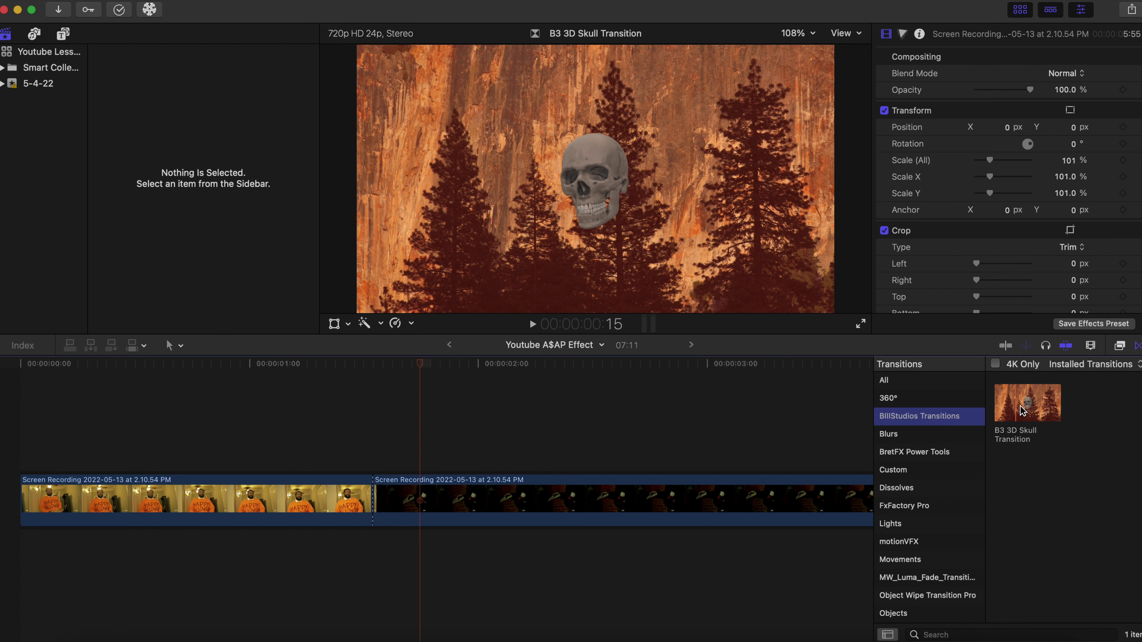
{"action": "left_click_drag", "start_coordinate": [1028, 413], "coordinate": [325, 514]}
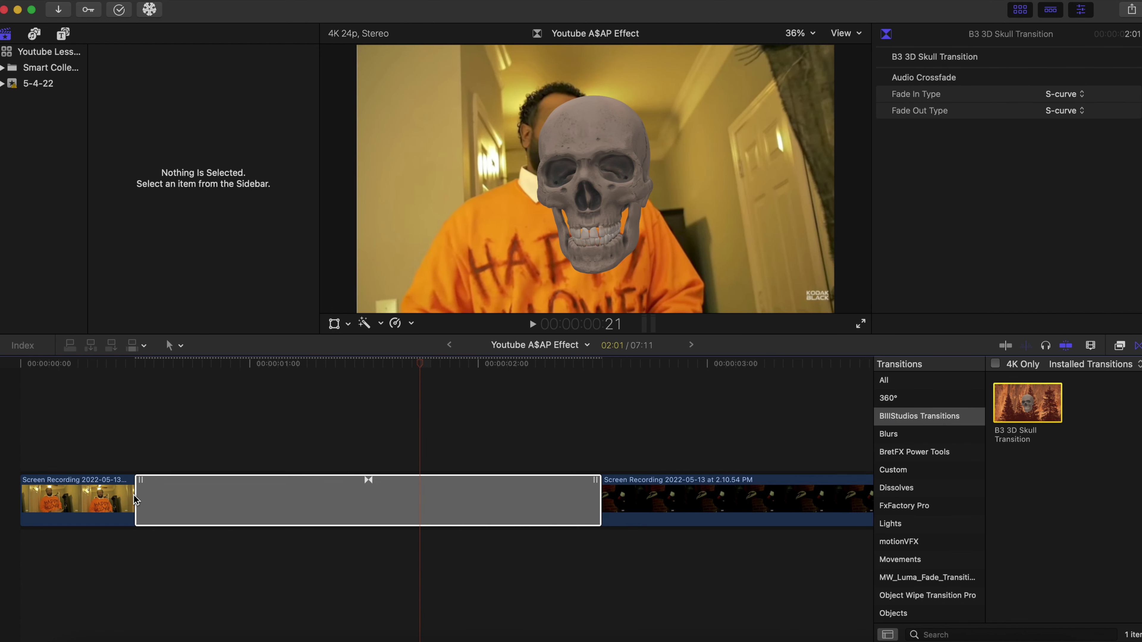
{"action": "left_click_drag", "start_coordinate": [135, 500], "coordinate": [308, 501]}
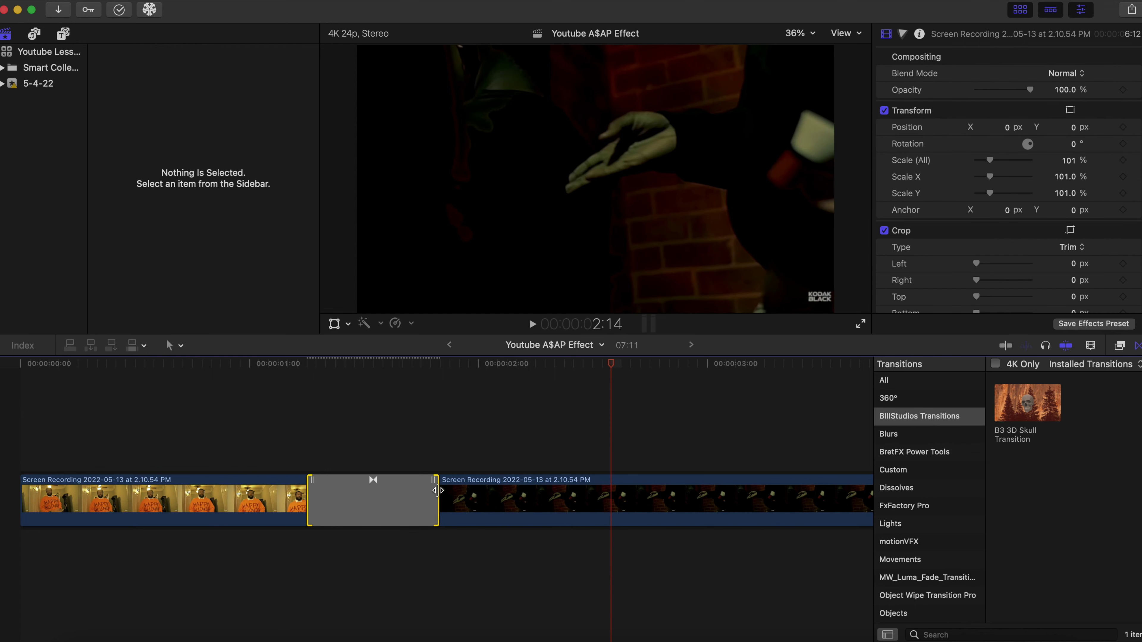
{"action": "left_click_drag", "start_coordinate": [435, 490], "coordinate": [456, 490]}
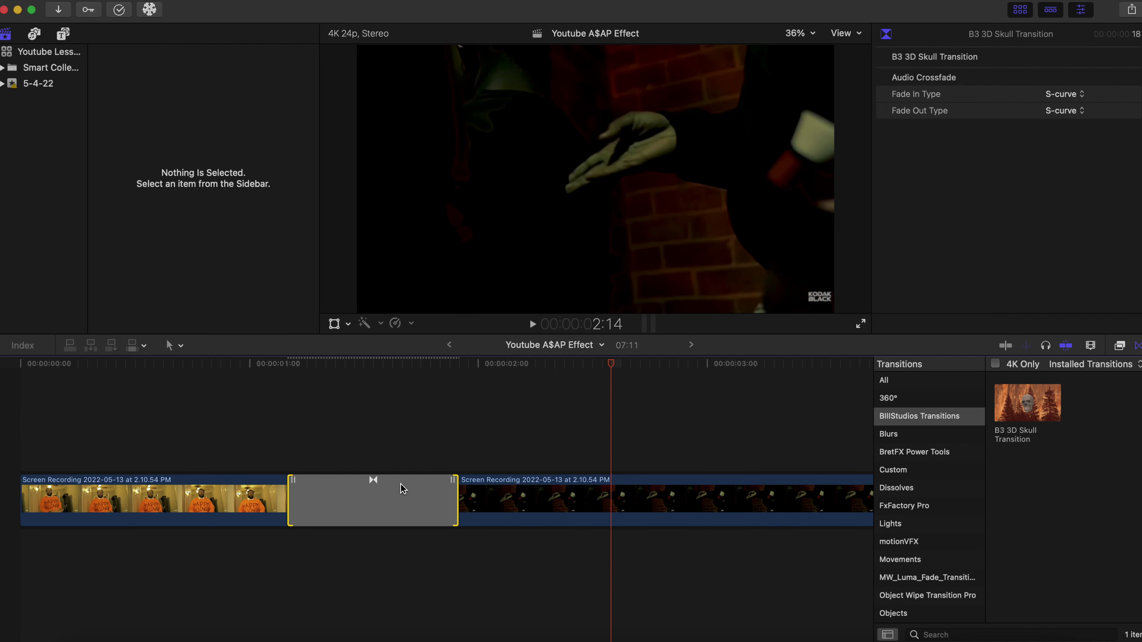
{"action": "left_click", "coordinate": [186, 461]}
{"action": "key", "text": "space"}
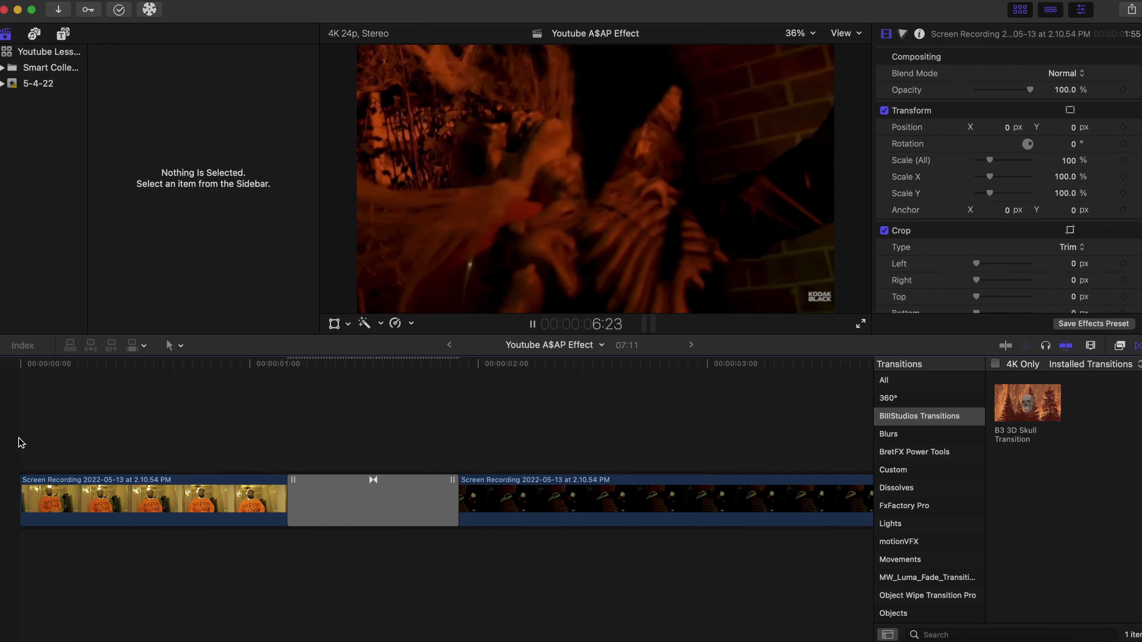
{"action": "key", "text": "space"}
{"action": "key", "text": "Home"}
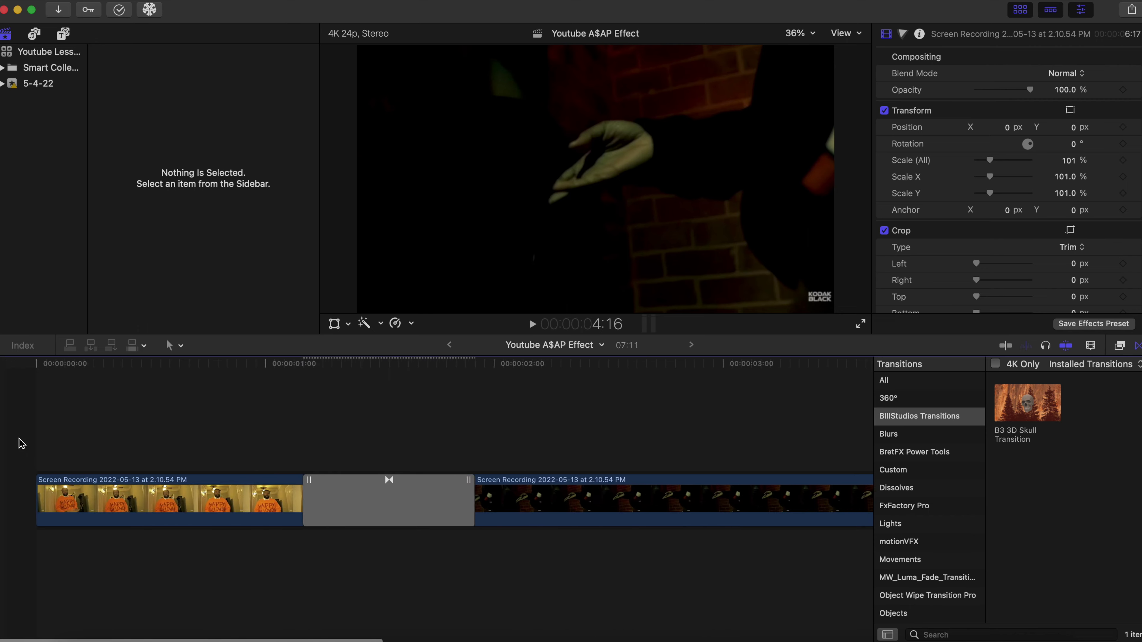
{"action": "key", "text": "space"}
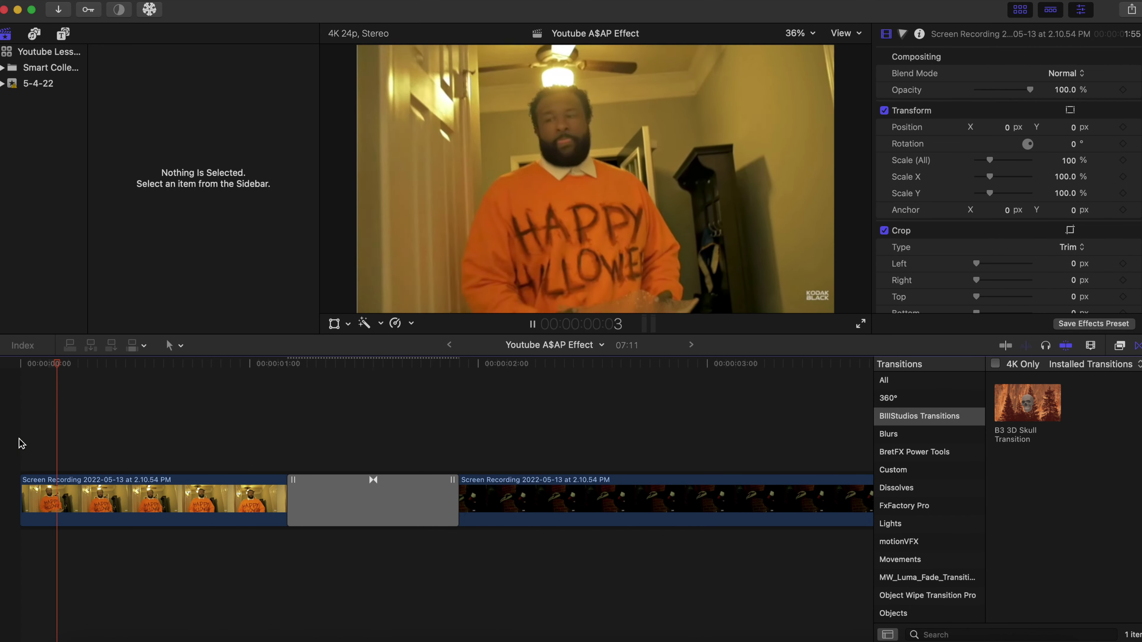